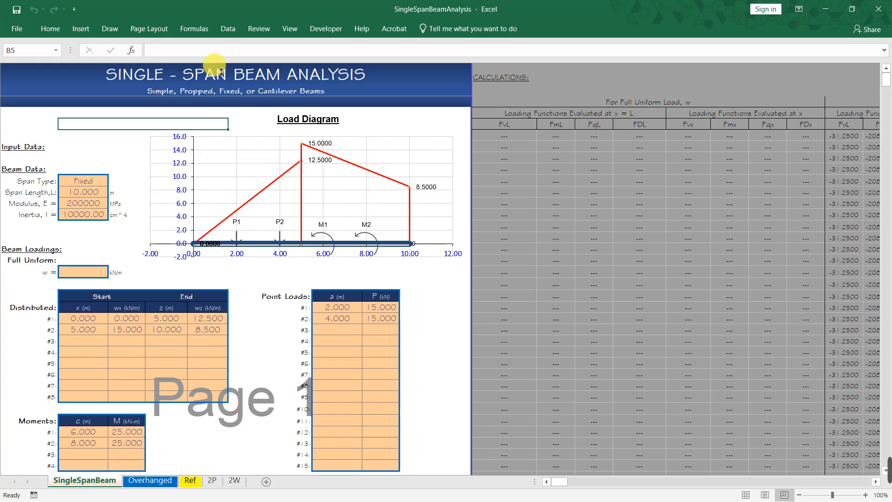
# Display the row and column headings on the SingleSpanBeam sheet
pyautogui.click(230, 29)
pyautogui.click(293, 28)
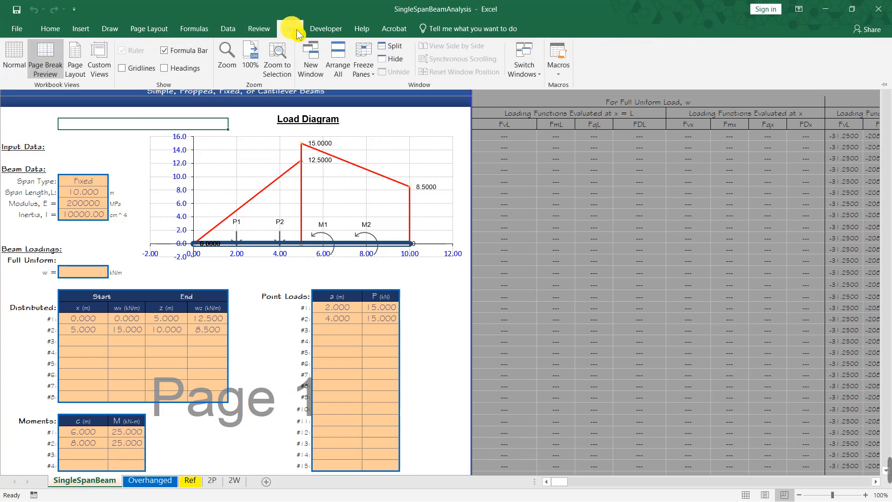
pyautogui.click(165, 67)
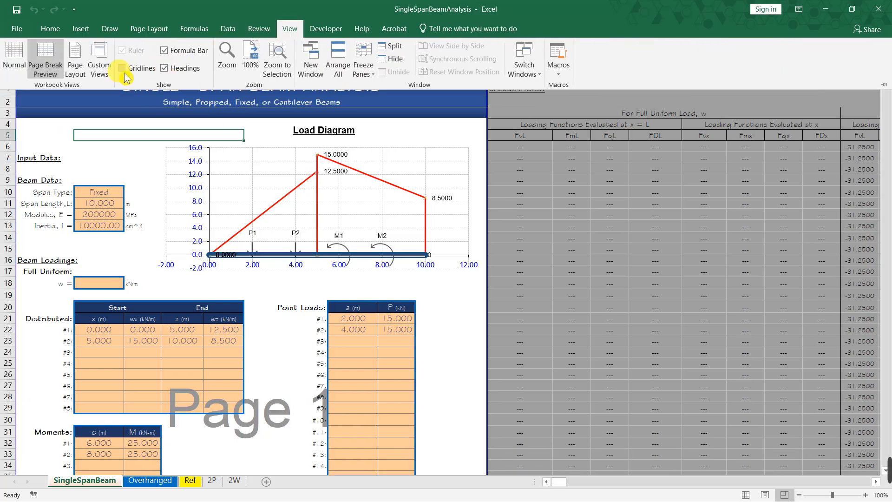
pyautogui.click(154, 149)
pyautogui.click(118, 151)
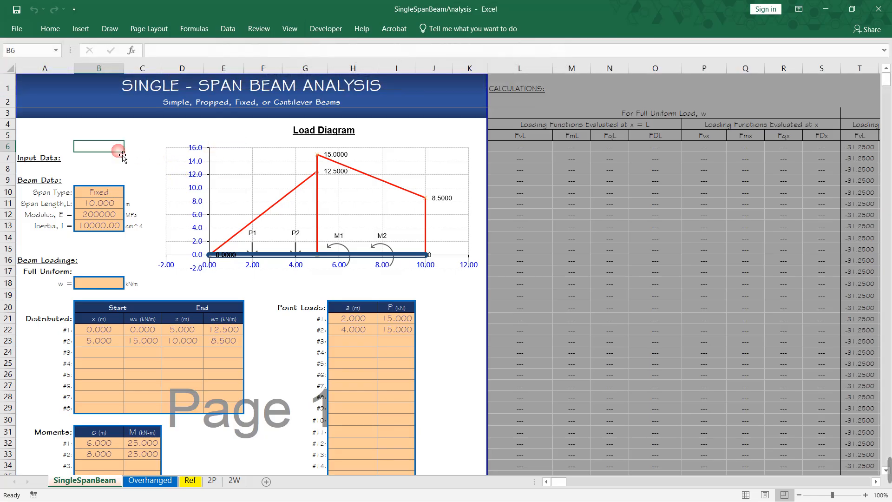
# Locate the full uniform load calculations and inspect the first FvL formula in cell L6
pyautogui.click(518, 102)
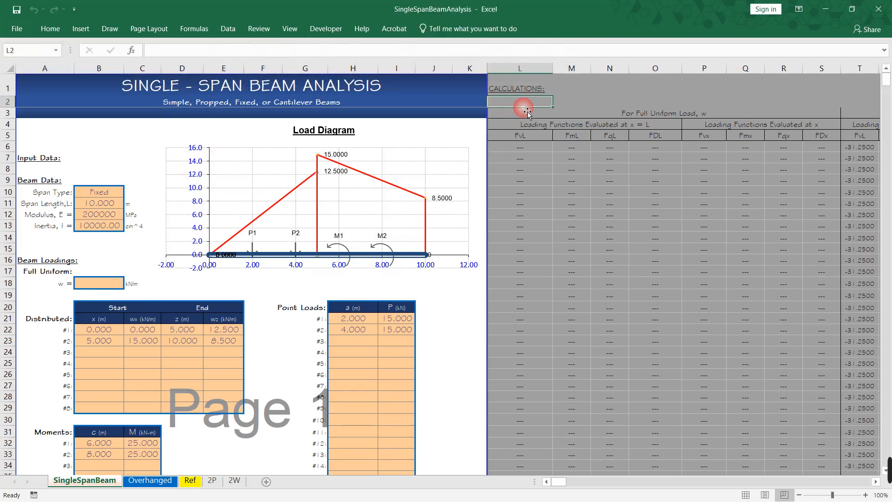
pyautogui.click(135, 136)
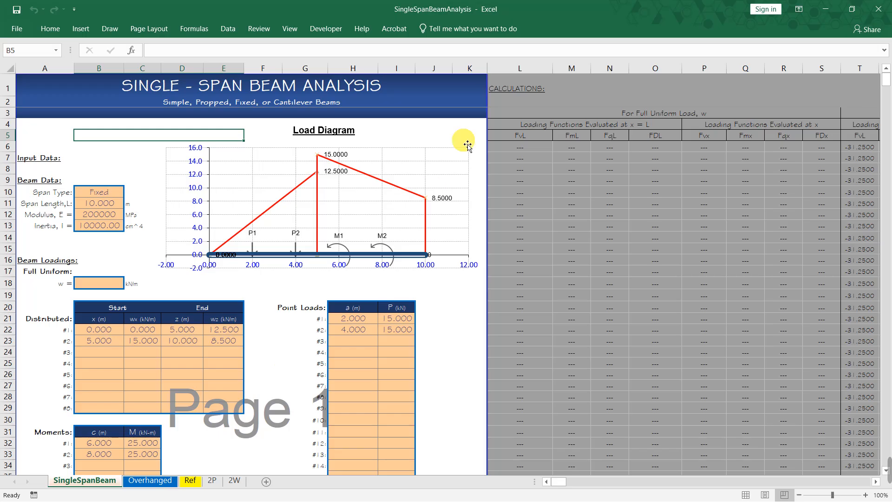
pyautogui.click(515, 93)
pyautogui.click(518, 135)
pyautogui.click(518, 146)
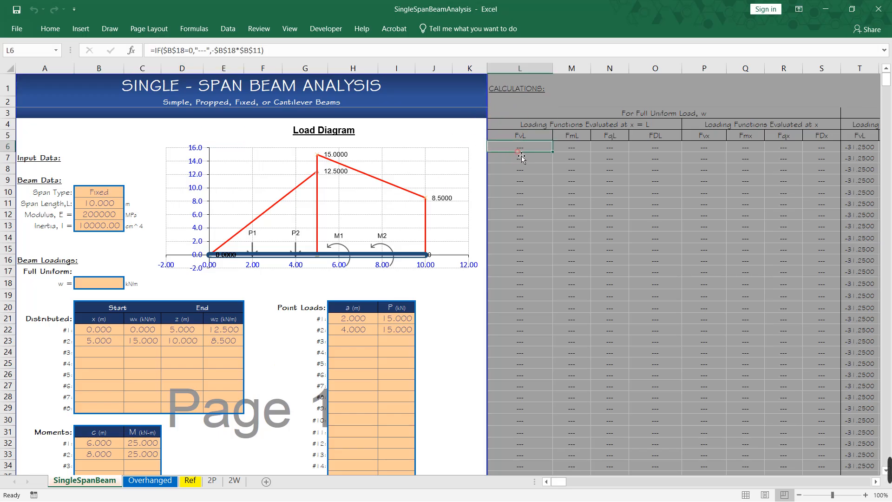
# Examine the FvL, FmL, FqL and FDL formulas for uniform or distributed loads at x = L on the Ref sheet
pyautogui.click(194, 483)
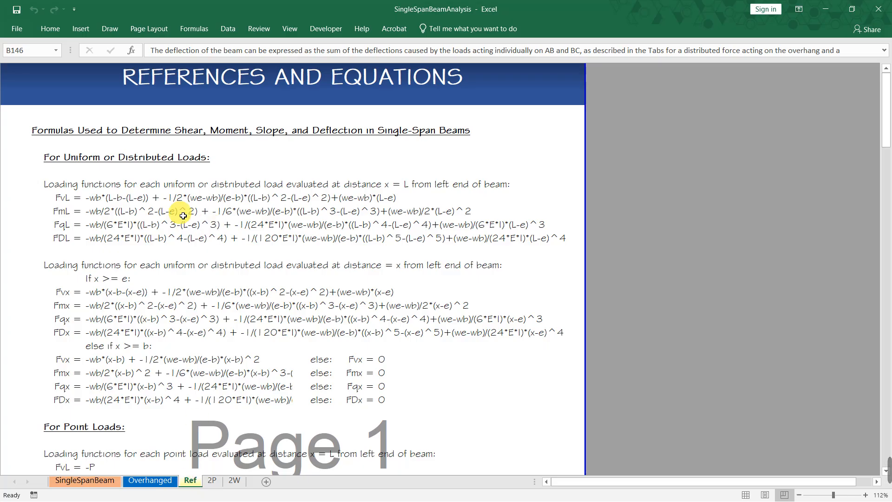
pyautogui.click(66, 135)
pyautogui.click(73, 203)
pyautogui.moveTo(73, 203); pyautogui.dragTo(564, 240)
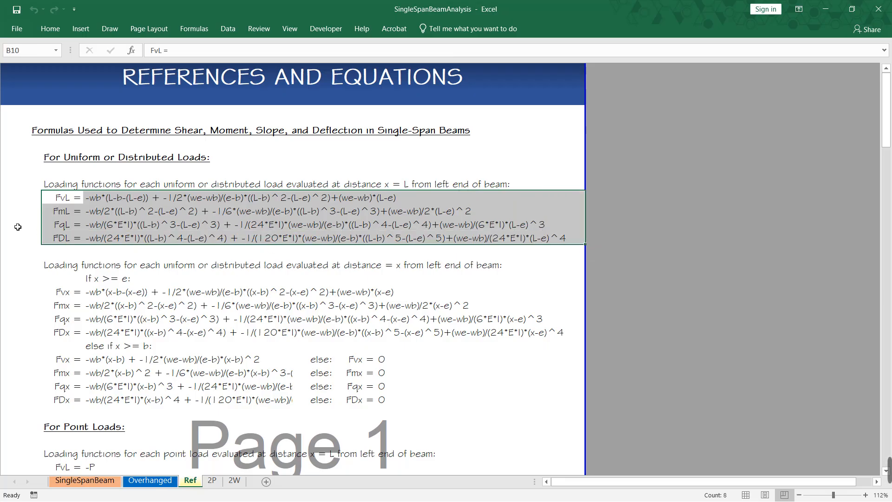
pyautogui.click(91, 201)
pyautogui.click(66, 202)
pyautogui.click(97, 198)
pyautogui.click(72, 211)
pyautogui.click(93, 215)
pyautogui.click(65, 200)
pyautogui.click(91, 201)
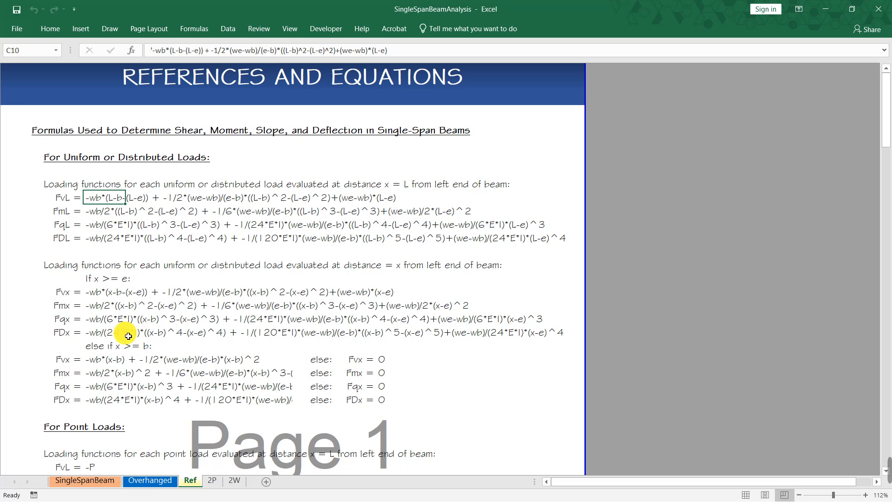
# Examine each argument of the FvL formula in cell L6 on the SingleSpanBeam sheet, leaving the formula as it is
pyautogui.click(84, 480)
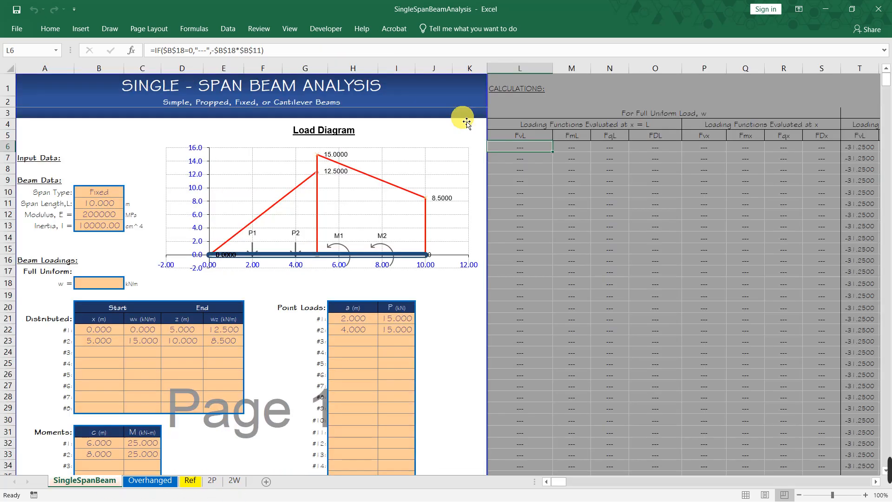
pyautogui.click(455, 52)
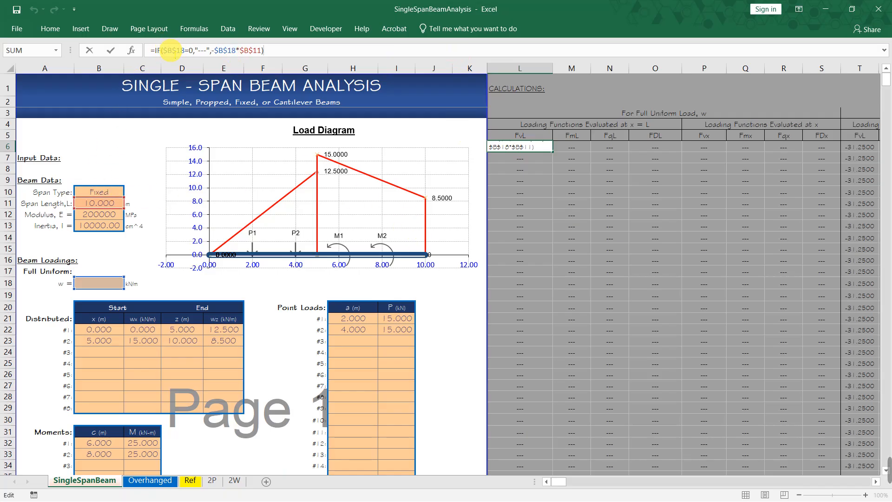
pyautogui.click(172, 51)
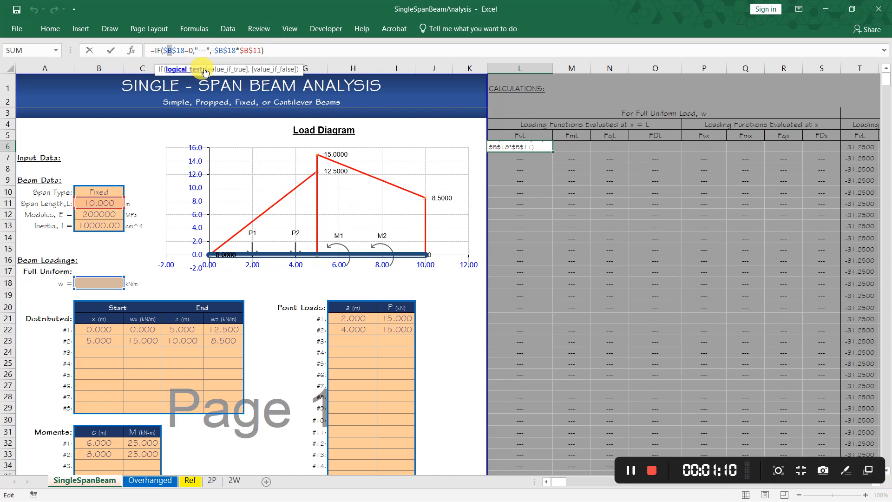
pyautogui.click(196, 50)
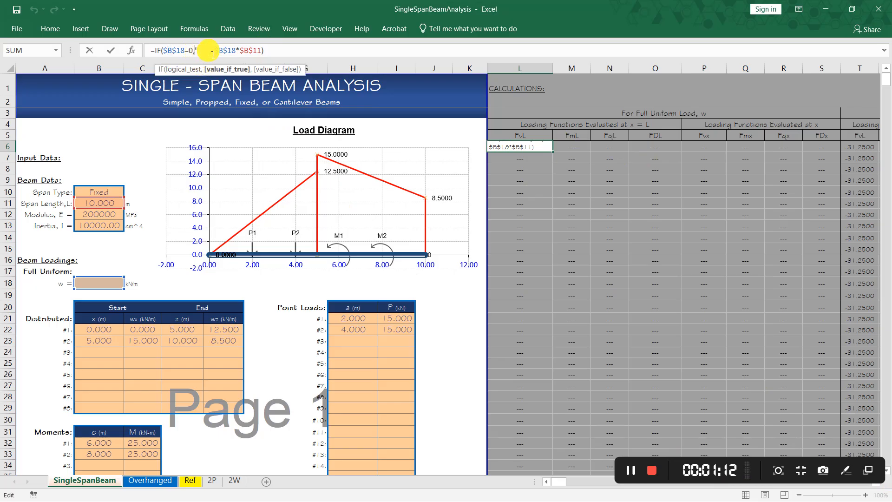
pyautogui.click(200, 51)
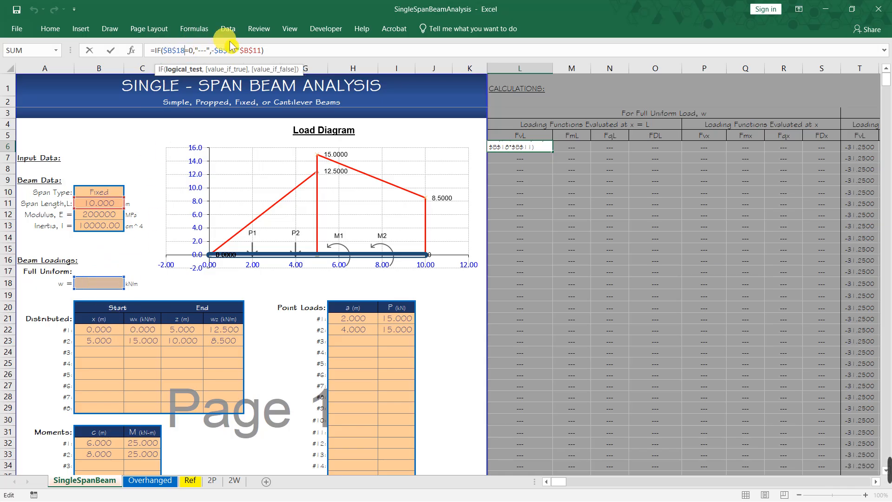
pyautogui.click(213, 51)
pyautogui.write('-')
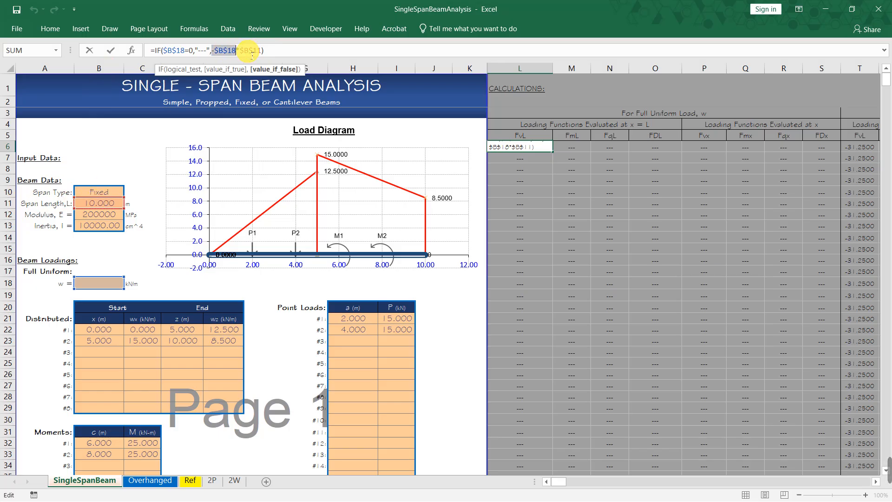
pyautogui.click(541, 136)
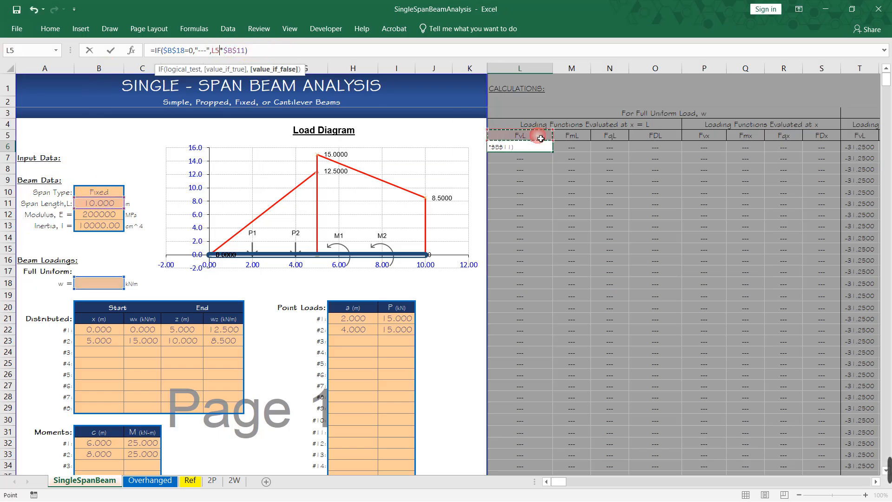
pyautogui.press('Escape')
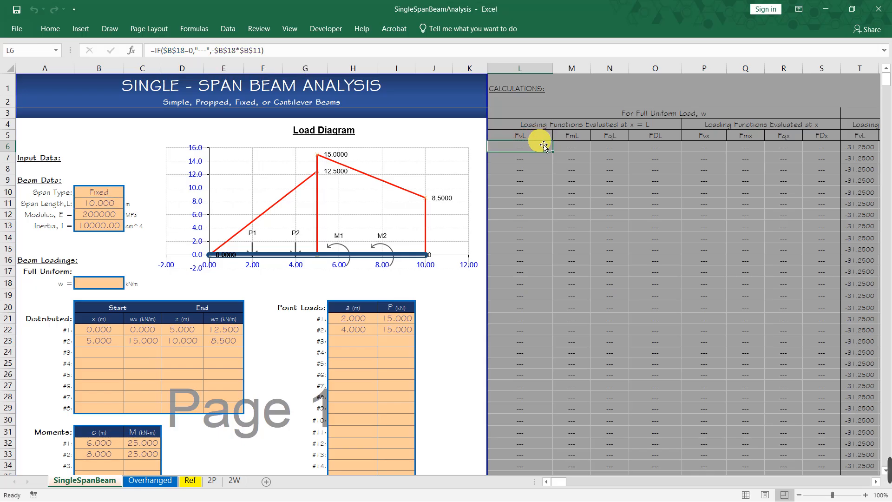
# Examine the terms of the FmL formula in cell M6 and compare it with the FvL formula in cell L6
pyautogui.click(569, 147)
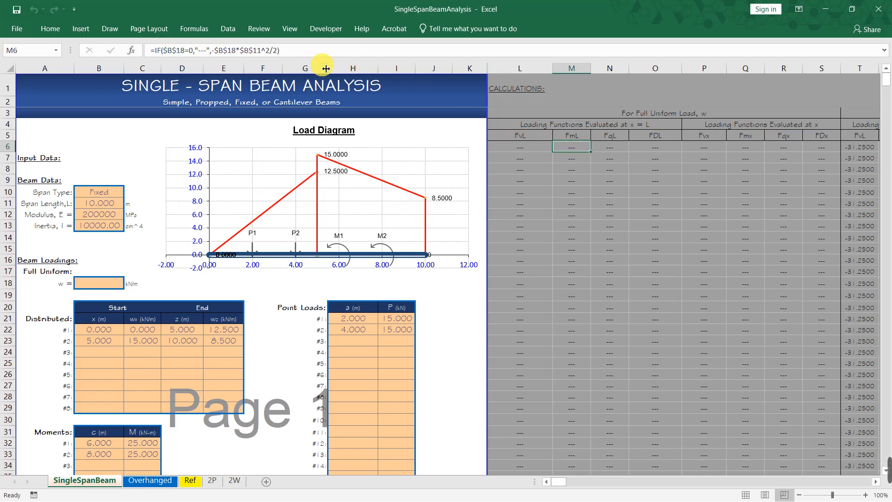
pyautogui.click(307, 51)
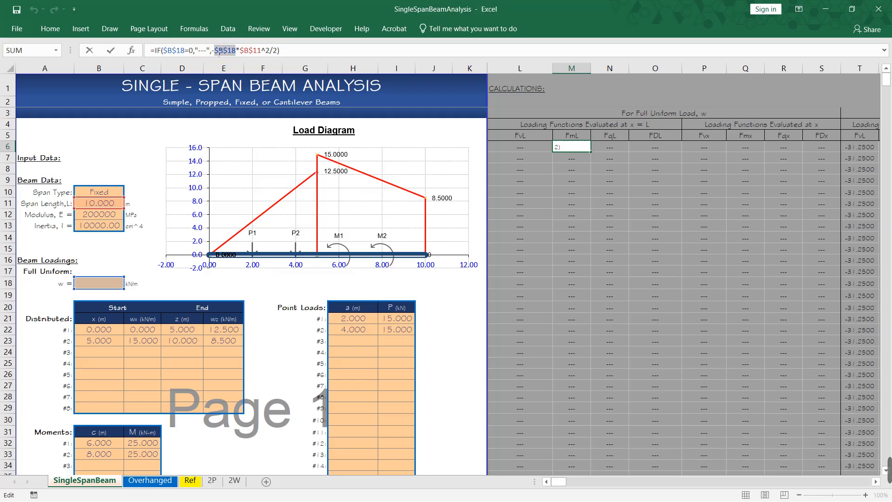
pyautogui.moveTo(219, 52); pyautogui.dragTo(251, 55)
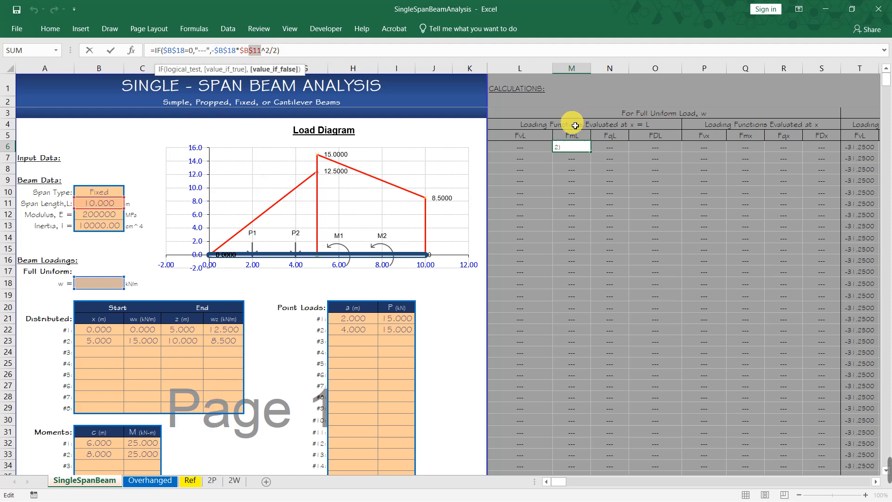
pyautogui.press('Return')
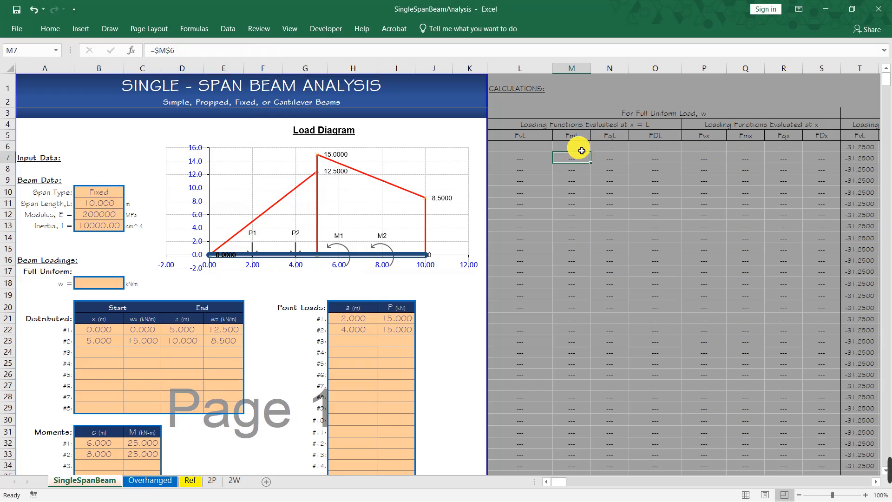
pyautogui.click(520, 147)
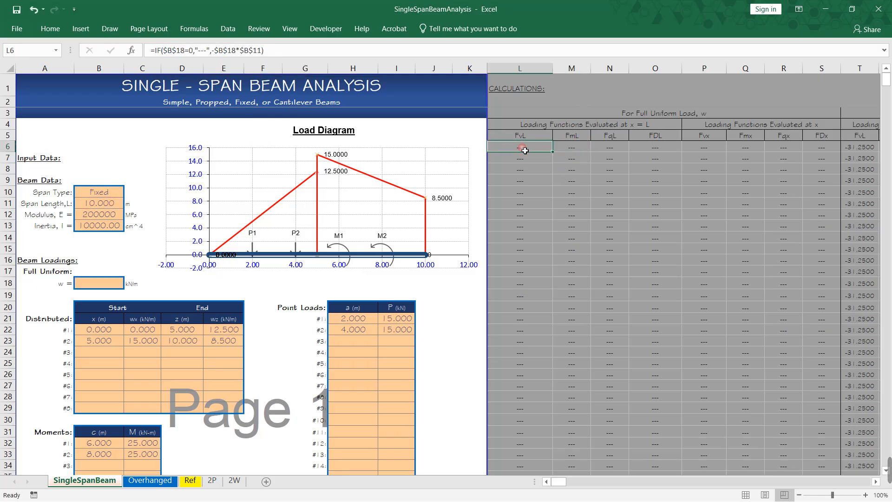
pyautogui.click(577, 151)
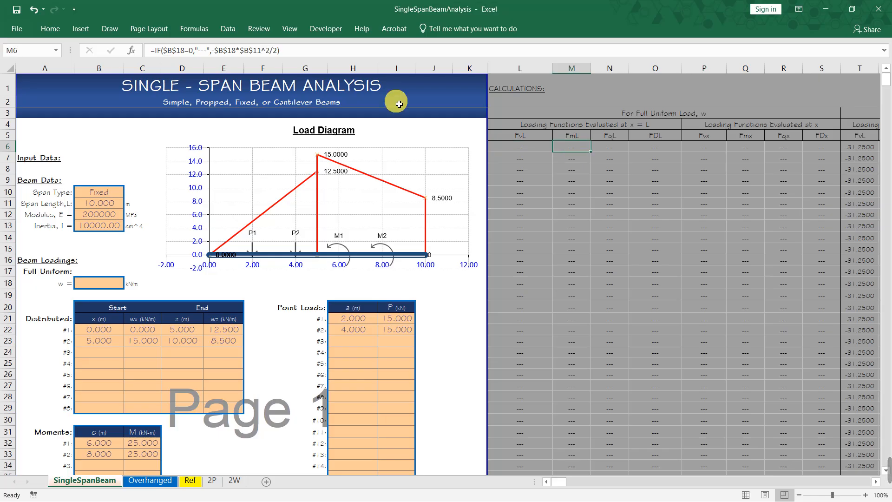
pyautogui.click(293, 50)
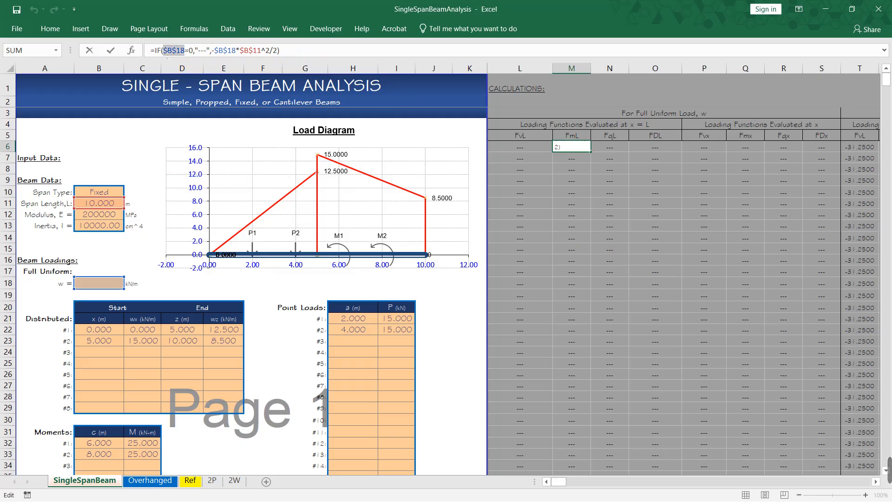
pyautogui.click(163, 51)
pyautogui.click(216, 50)
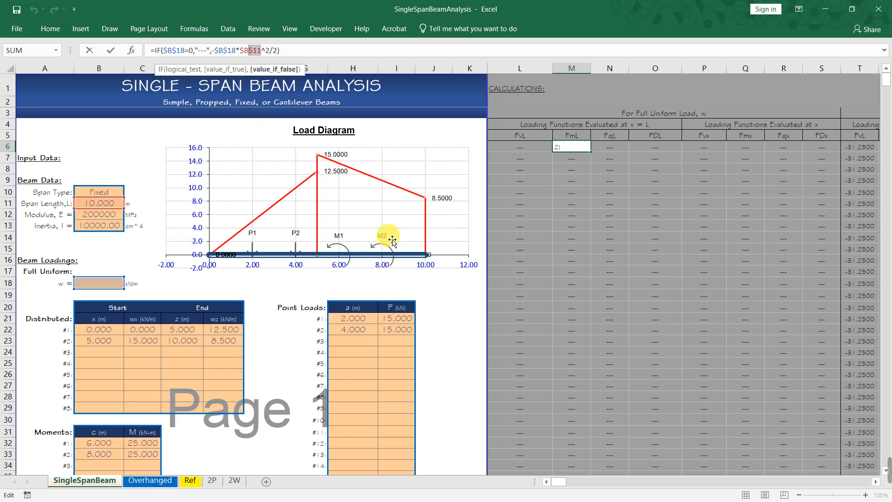
pyautogui.press('Escape')
# Return to the Ref sheet and review the FvL and FmL formulas for distributed loads at x = L
pyautogui.click(214, 481)
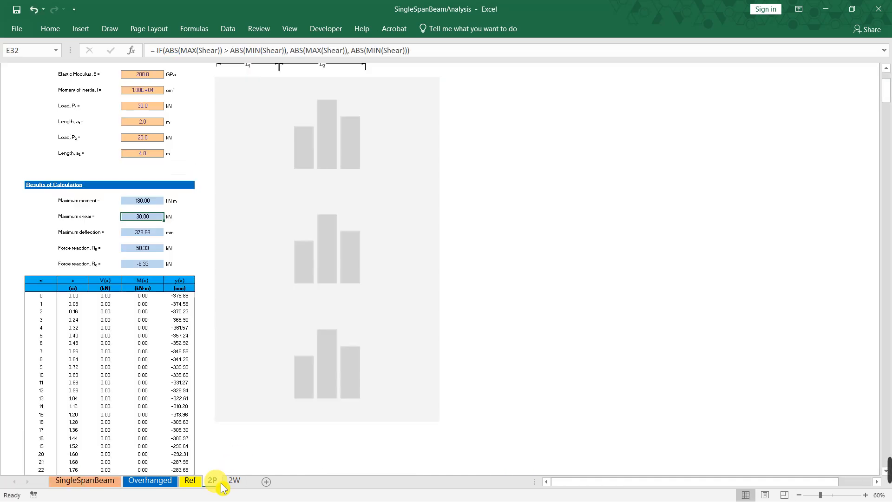
pyautogui.click(191, 481)
pyautogui.click(213, 481)
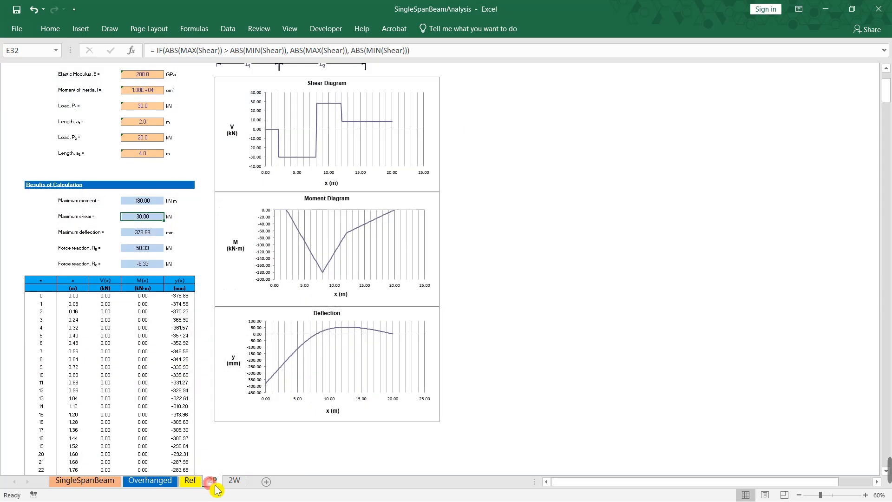
pyautogui.click(191, 481)
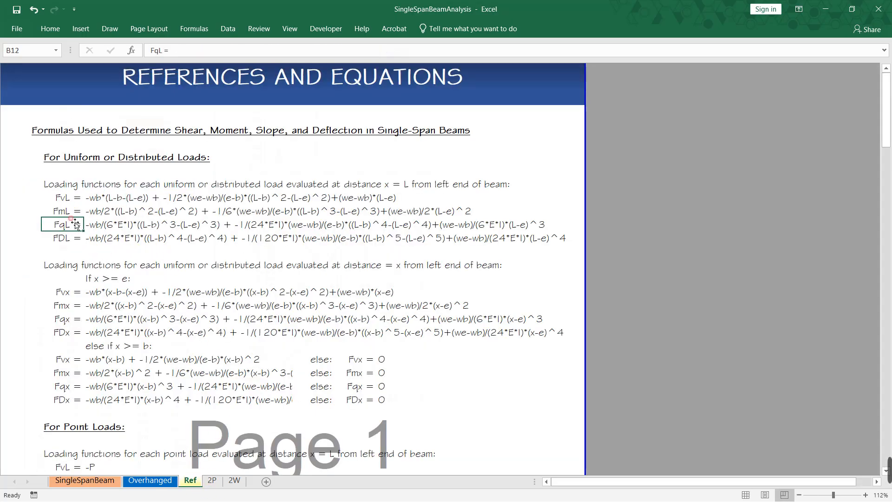
pyautogui.moveTo(63, 198); pyautogui.dragTo(374, 214)
pyautogui.scroll(-3, 199, 339)
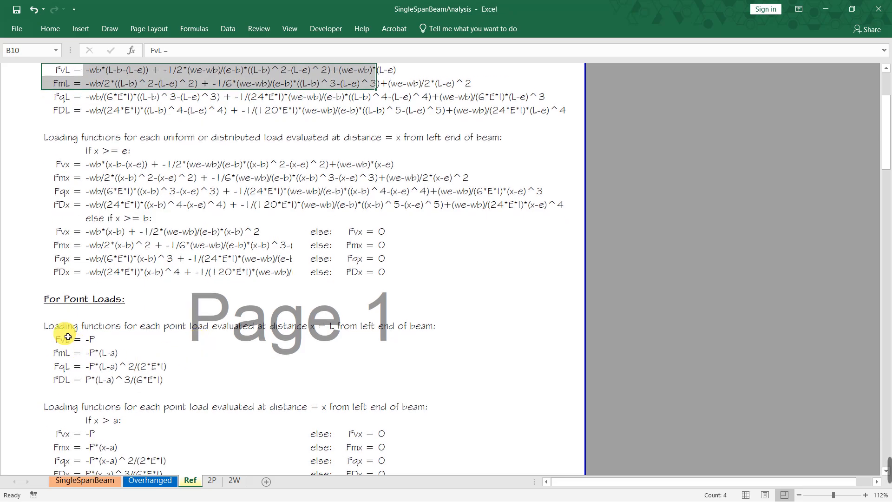
# Examine the point load formulas on the Ref sheet, both at x = L and at distance x
pyautogui.click(61, 302)
pyautogui.click(113, 304)
pyautogui.moveTo(65, 340); pyautogui.dragTo(183, 384)
pyautogui.scroll(-3, 183, 385)
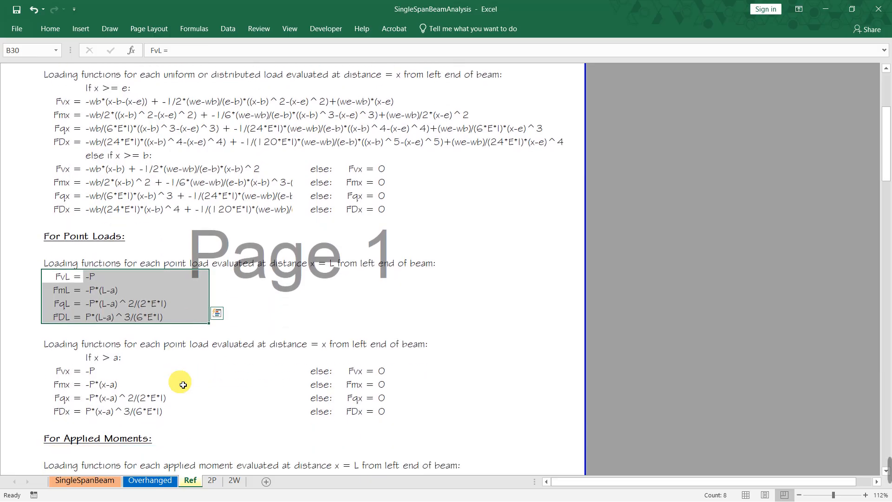
pyautogui.moveTo(53, 288); pyautogui.dragTo(424, 357)
pyautogui.moveTo(60, 312); pyautogui.dragTo(374, 350)
pyautogui.scroll(-4, 120, 334)
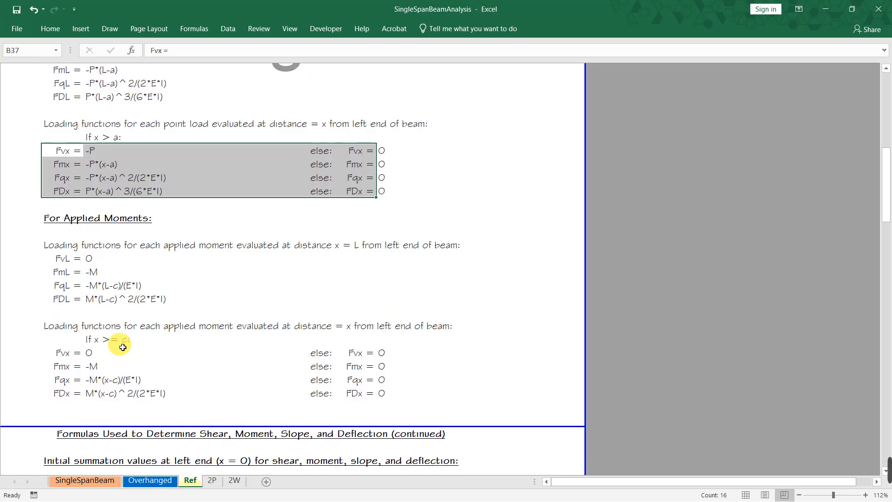
# Examine the applied moment formulas at x = L and at distance x, and return to the SingleSpanBeam sheet
pyautogui.moveTo(68, 261); pyautogui.dragTo(207, 301)
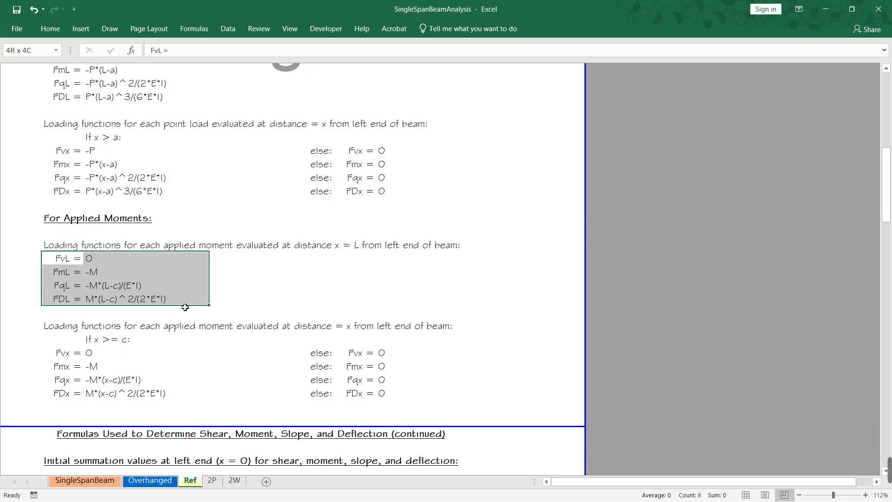
pyautogui.click(51, 251)
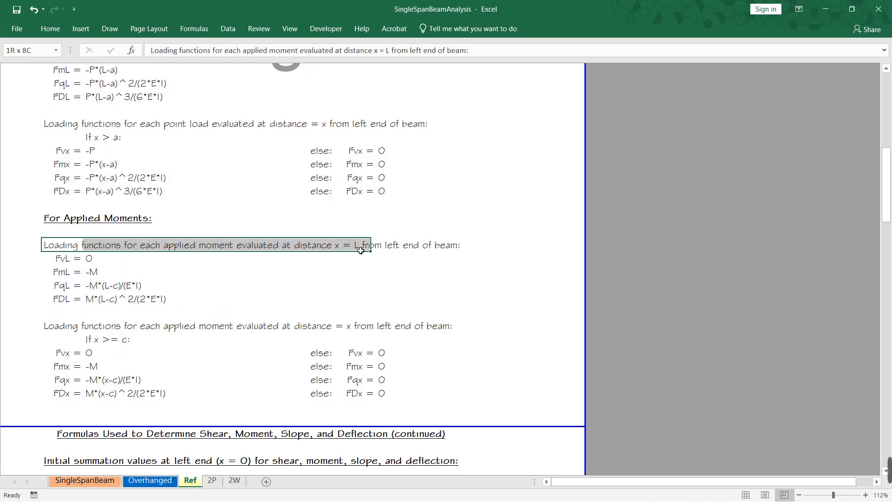
pyautogui.click(65, 300)
pyautogui.moveTo(51, 327); pyautogui.dragTo(439, 330)
pyautogui.click(104, 363)
pyautogui.moveTo(52, 245); pyautogui.dragTo(469, 298)
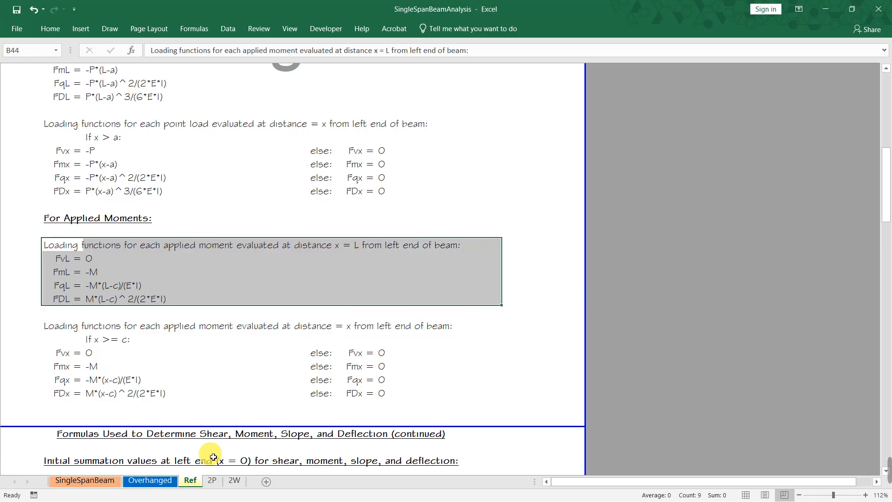
pyautogui.click(81, 481)
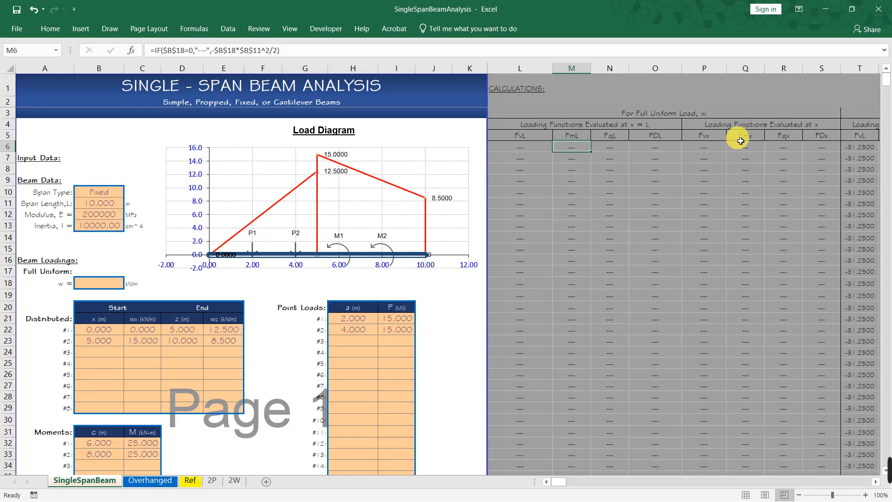
# Compare the full uniform load's function headings at x and at x = L with the corresponding formula groups on the Ref sheet
pyautogui.moveTo(697, 136); pyautogui.dragTo(831, 135)
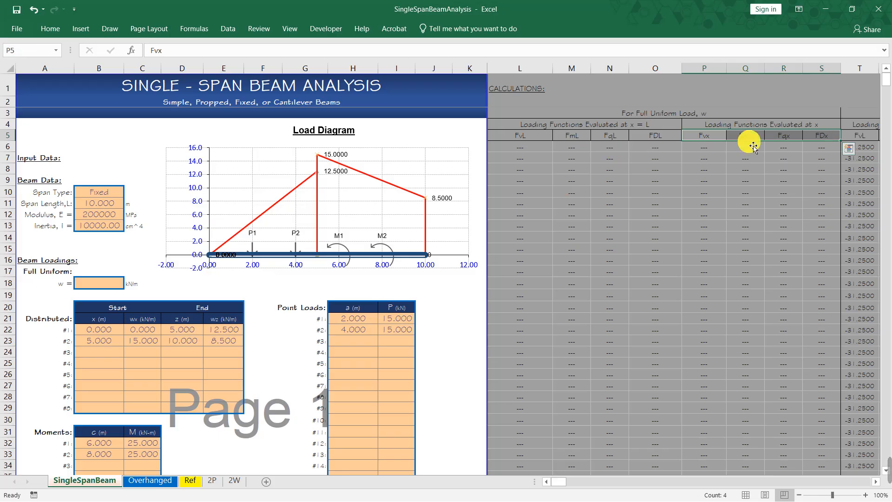
pyautogui.moveTo(528, 140); pyautogui.dragTo(619, 146)
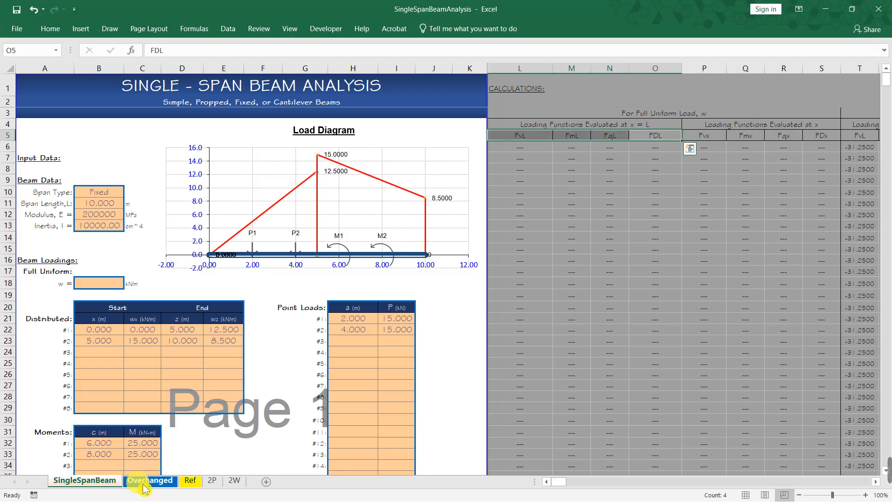
pyautogui.click(190, 480)
pyautogui.moveTo(64, 248); pyautogui.dragTo(433, 284)
pyautogui.moveTo(61, 333); pyautogui.dragTo(434, 397)
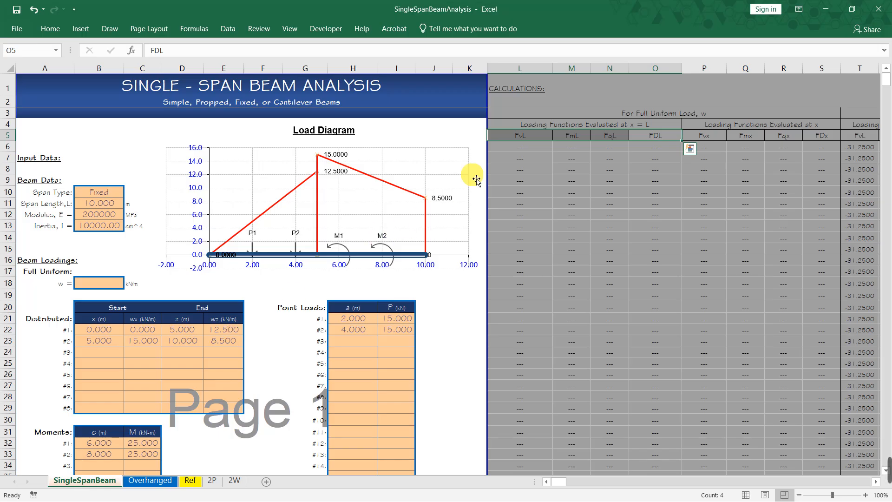
# Review the x = L and distance x heading groups for the full uniform load on the SingleSpanBeam sheet
pyautogui.moveTo(519, 126); pyautogui.dragTo(781, 135)
pyautogui.moveTo(602, 123); pyautogui.dragTo(650, 137)
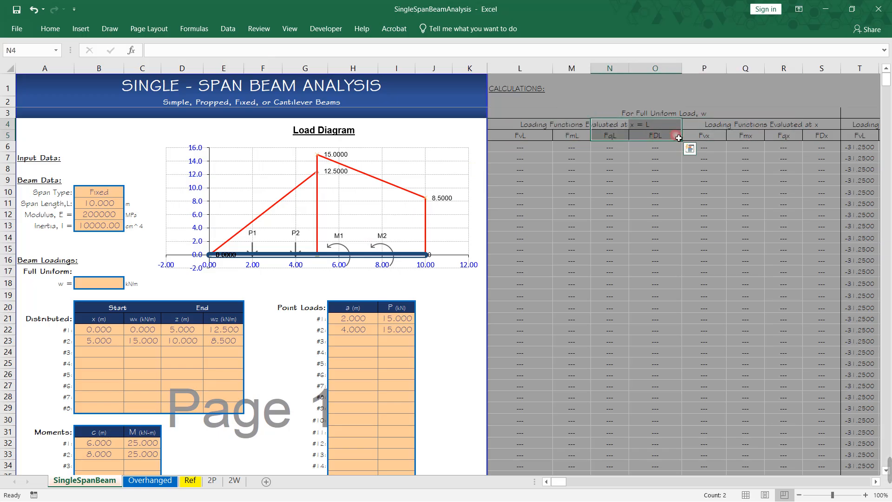
pyautogui.moveTo(742, 127); pyautogui.dragTo(825, 135)
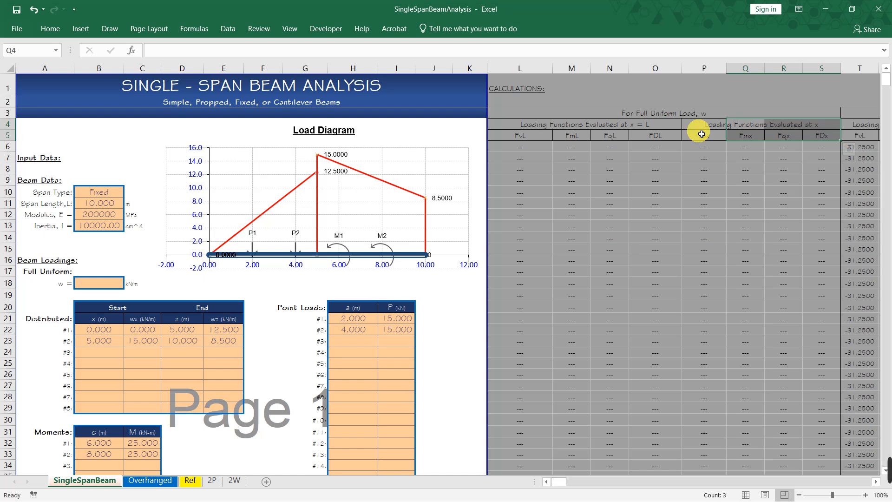
pyautogui.moveTo(600, 126); pyautogui.dragTo(630, 145)
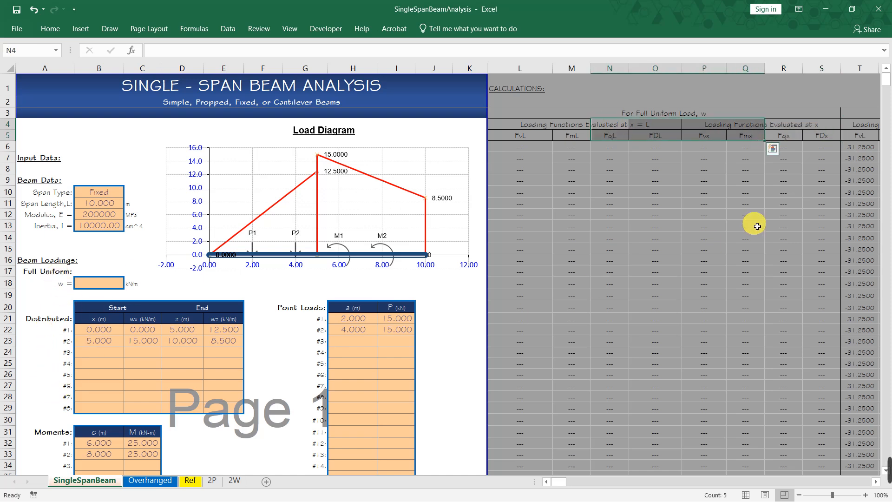
# Examine the Distributed Load #1 calculation block and its loading function headings at x = L and at x
pyautogui.hscroll(1, 766, 163)
pyautogui.hscroll(4, 675, 140)
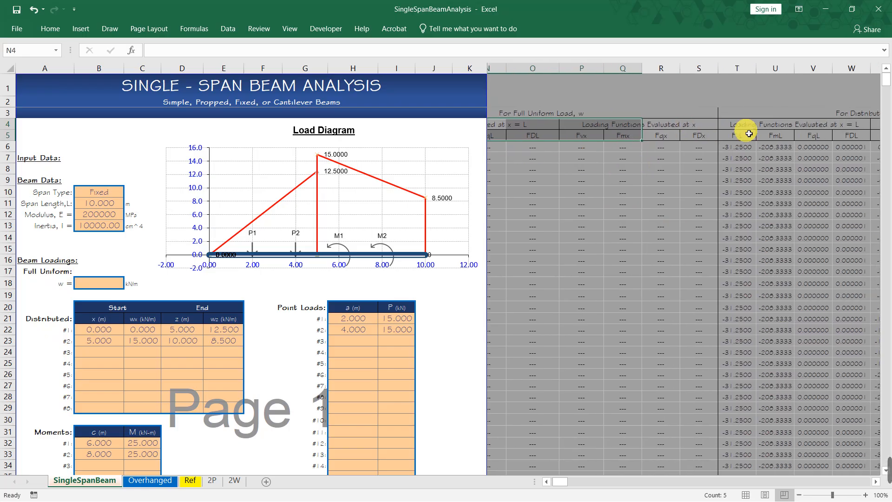
pyautogui.hscroll(2, 613, 139)
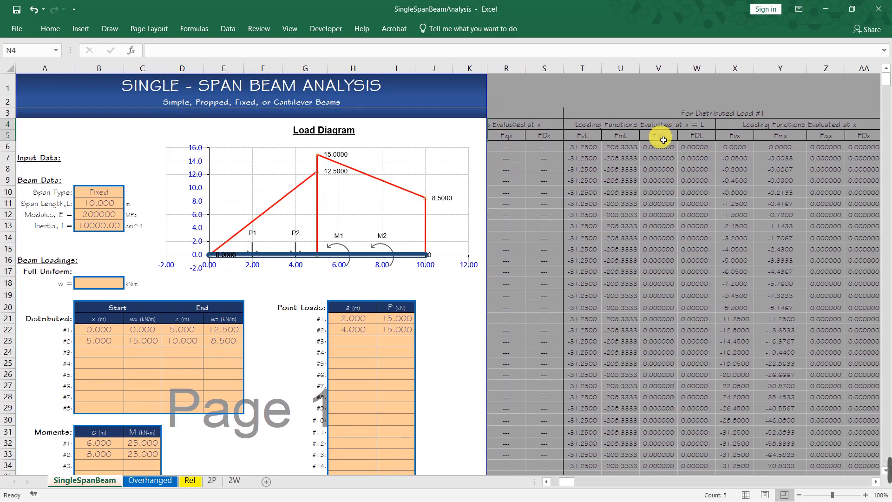
pyautogui.moveTo(619, 114); pyautogui.dragTo(738, 115)
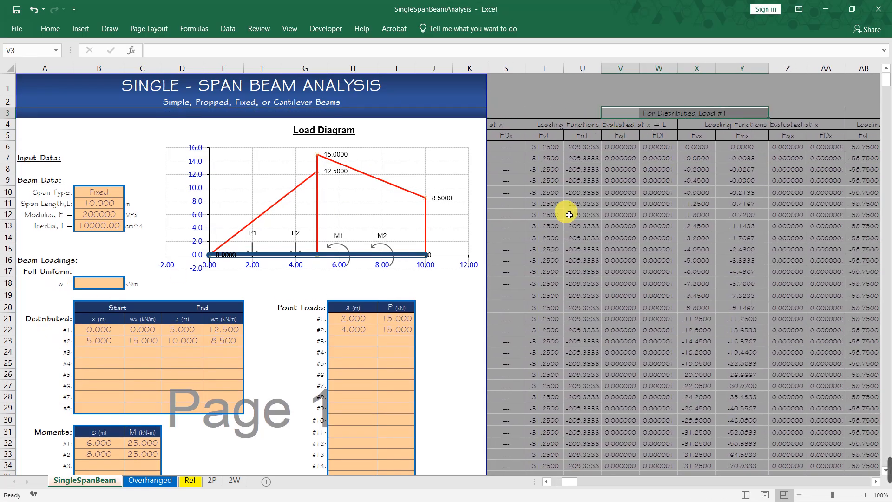
pyautogui.moveTo(560, 131); pyautogui.dragTo(830, 137)
# Examine the Distributed Load #2 calculation block and relate it to its input values in row 23
pyautogui.hscroll(4, 827, 133)
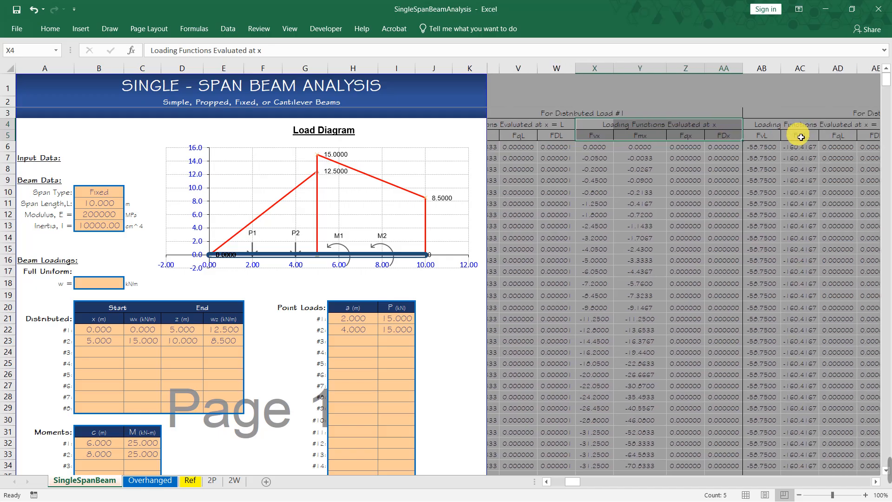
pyautogui.moveTo(716, 126); pyautogui.dragTo(773, 139)
pyautogui.hscroll(2, 790, 131)
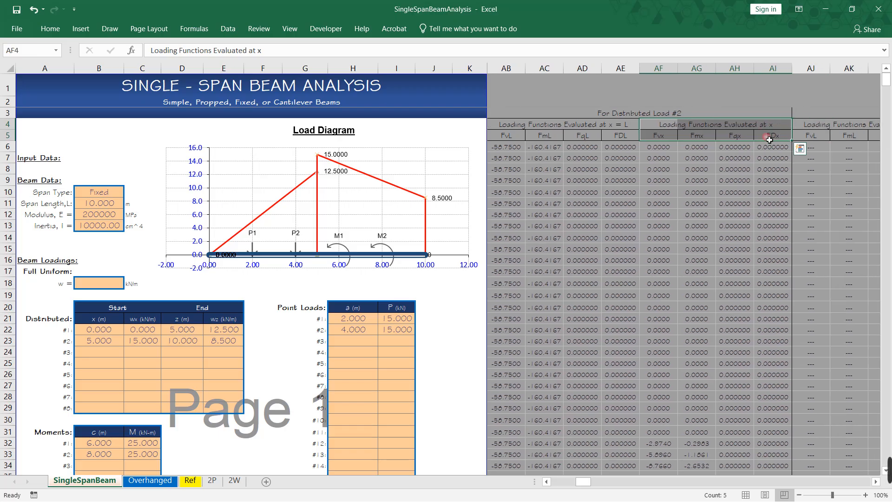
pyautogui.click(650, 116)
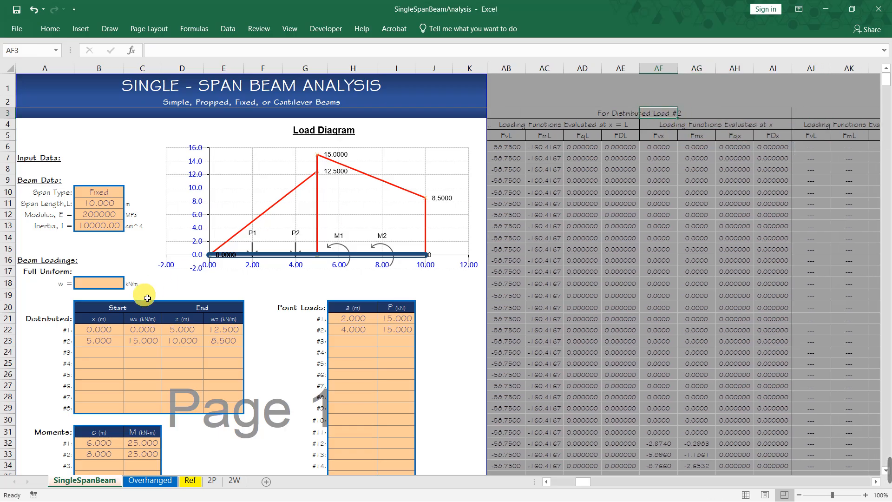
pyautogui.moveTo(86, 341); pyautogui.dragTo(235, 342)
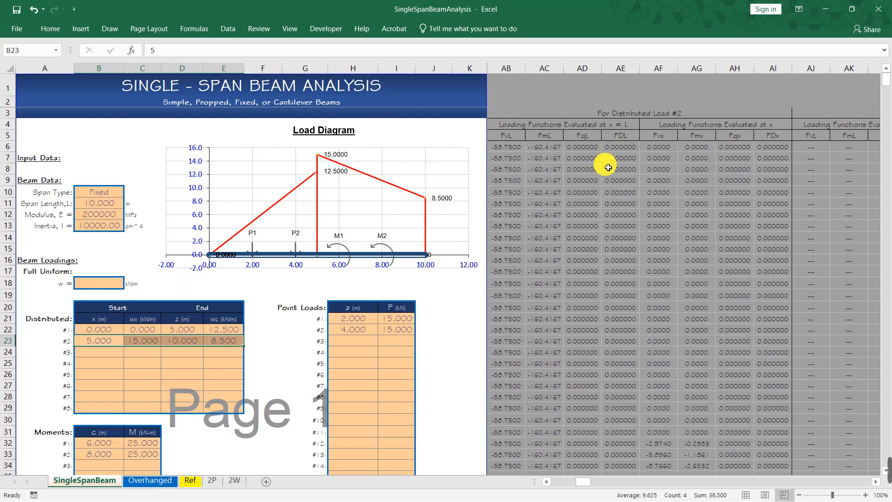
# Expand the formula bar and examine the full FDL formula for Distributed Load #2 in cell AE6
pyautogui.click(621, 148)
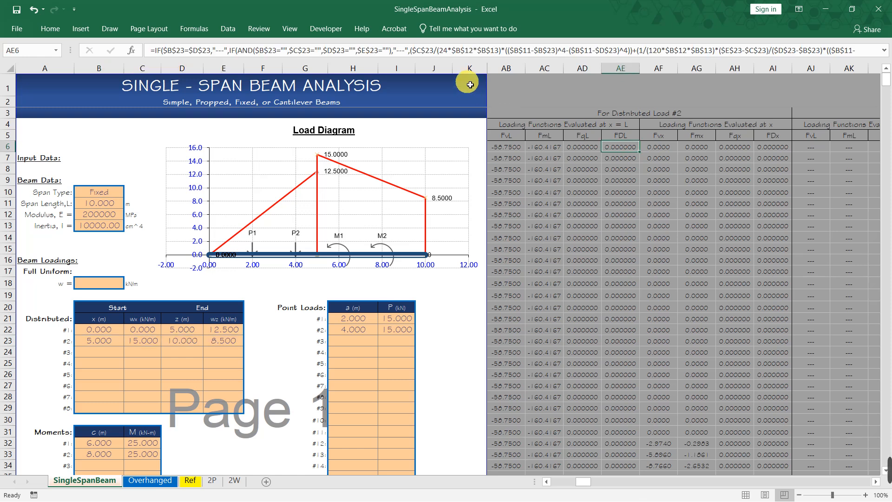
pyautogui.click(476, 52)
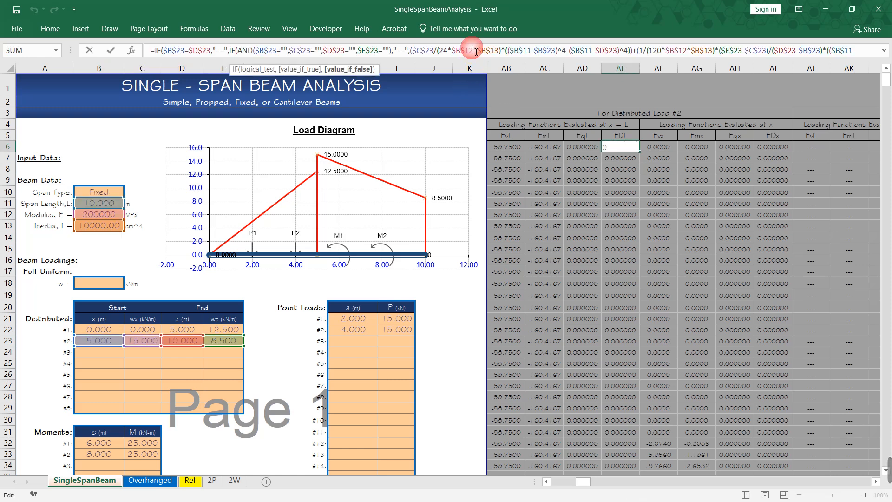
pyautogui.click(885, 51)
pyautogui.click(441, 62)
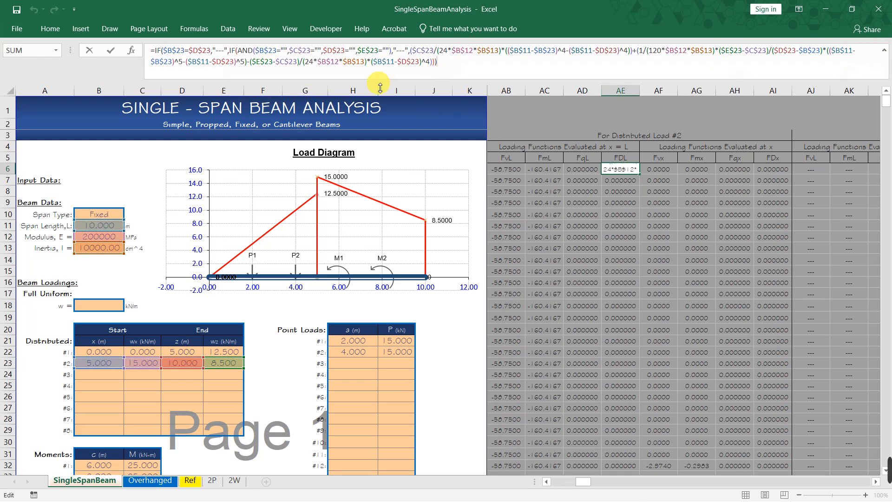
pyautogui.press('Escape')
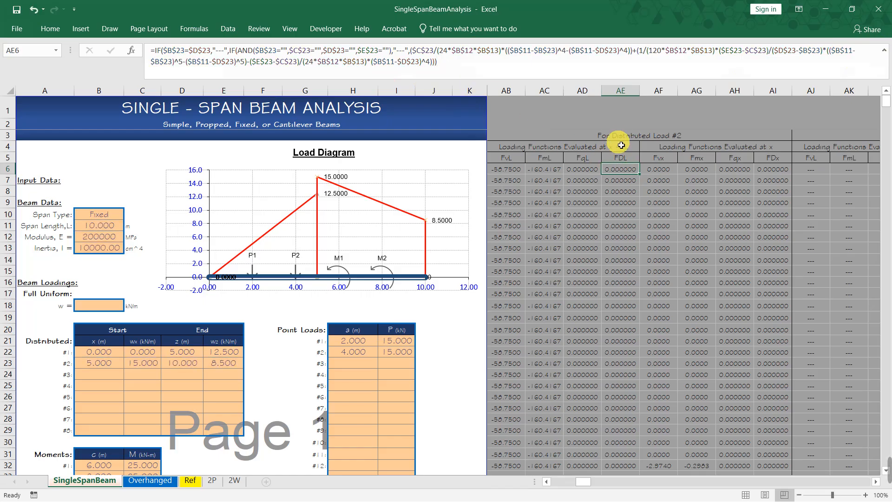
# Compare the FDL formula in cell AE6 with the distributed load equations on the Ref sheet, and return to the SingleSpanBeam sheet
pyautogui.click(622, 140)
pyautogui.click(621, 160)
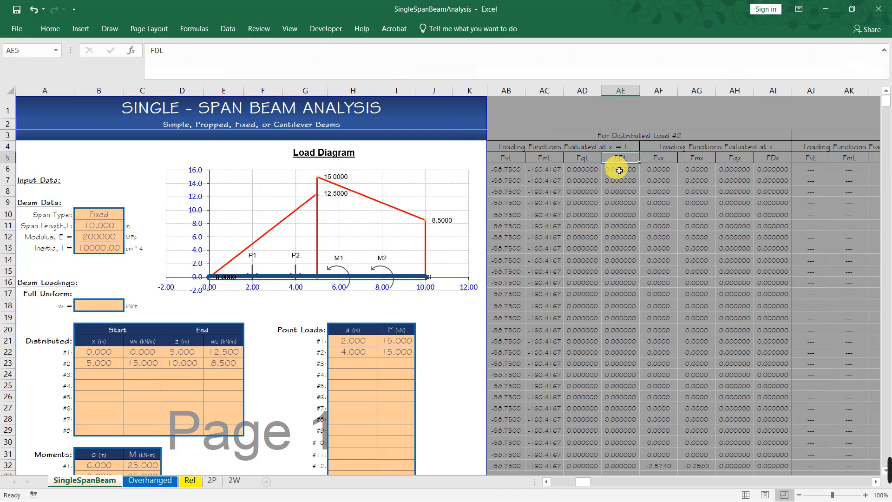
pyautogui.click(618, 172)
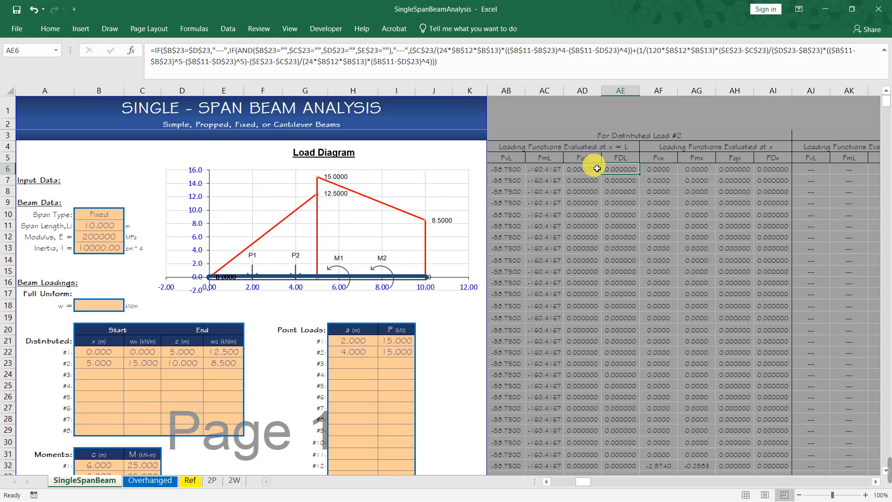
pyautogui.click(449, 62)
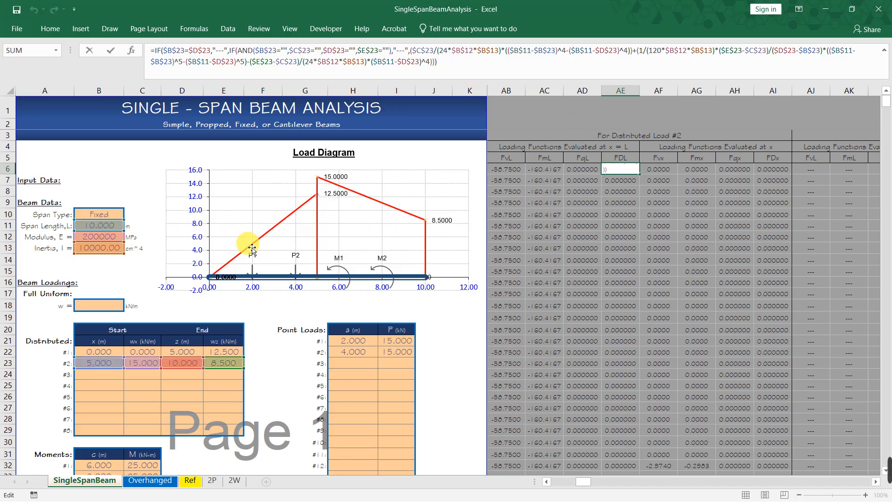
pyautogui.click(191, 480)
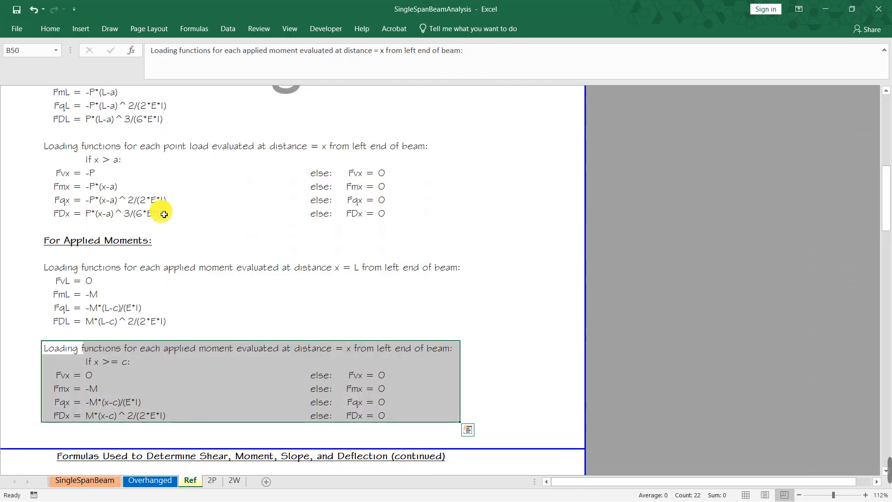
pyautogui.scroll(10, 164, 214)
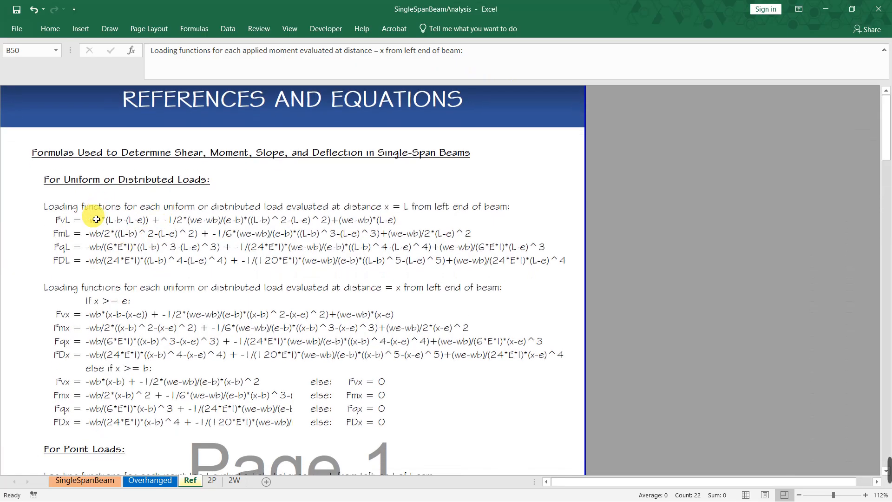
pyautogui.click(85, 480)
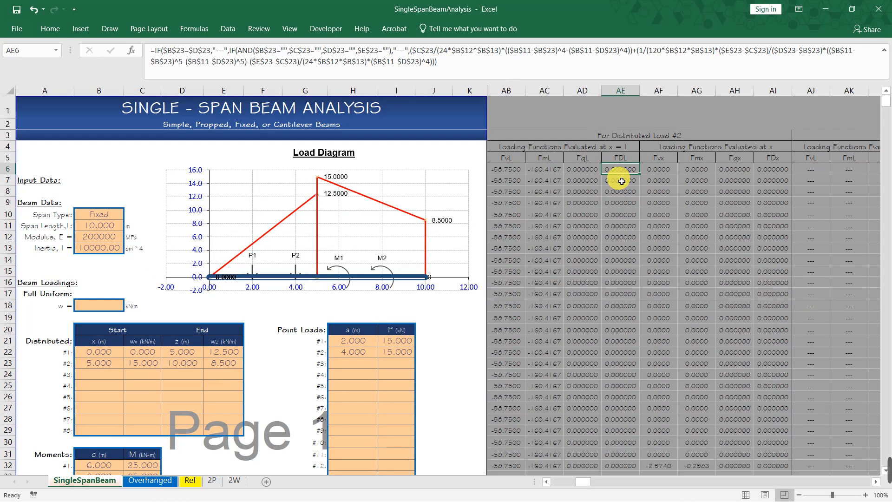
# Examine the FmL formula in cell AC6, tracing its IF and AND conditions to the Distributed Load #2 inputs in row 23
pyautogui.click(560, 169)
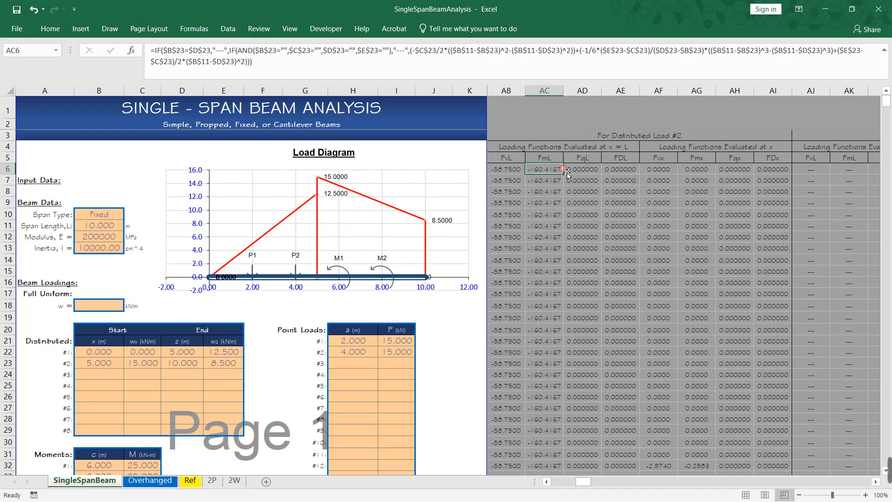
pyautogui.click(272, 60)
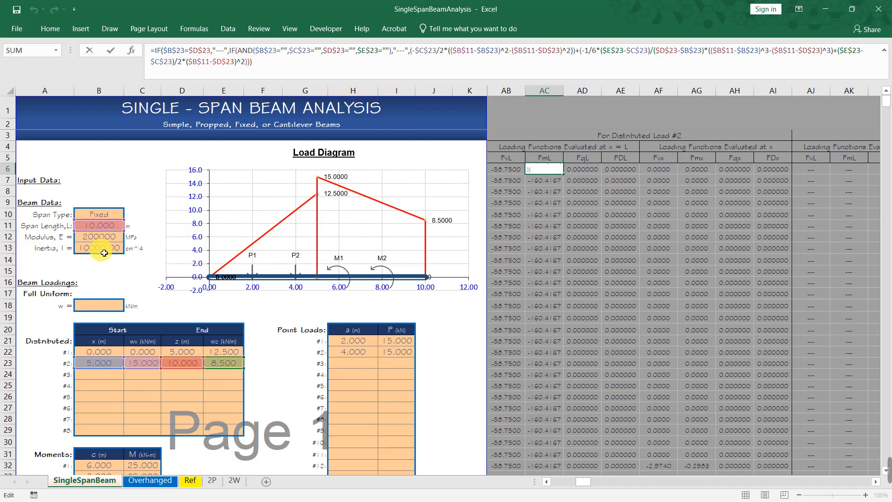
pyautogui.scroll(-1, 116, 260)
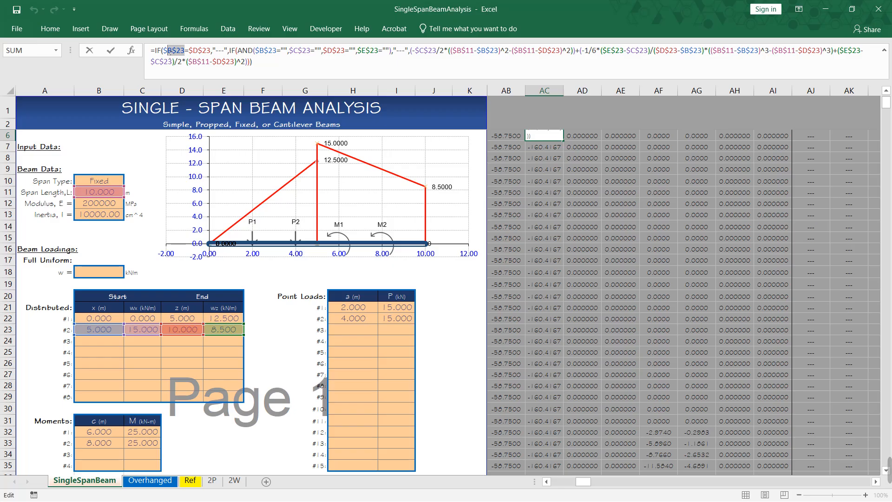
pyautogui.click(278, 55)
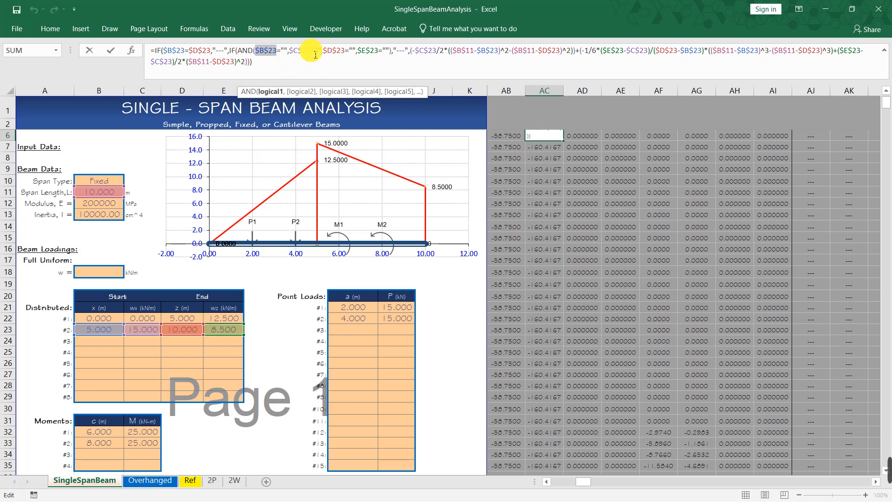
pyautogui.press('Escape')
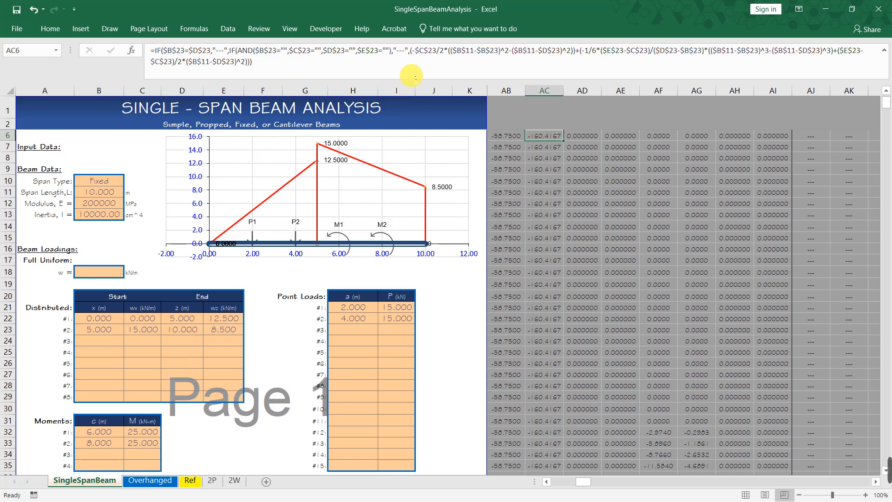
# Switch to the Ref sheet and examine the FmL equation for distributed loads at x = L
pyautogui.click(254, 62)
pyautogui.click(241, 338)
pyautogui.click(156, 485)
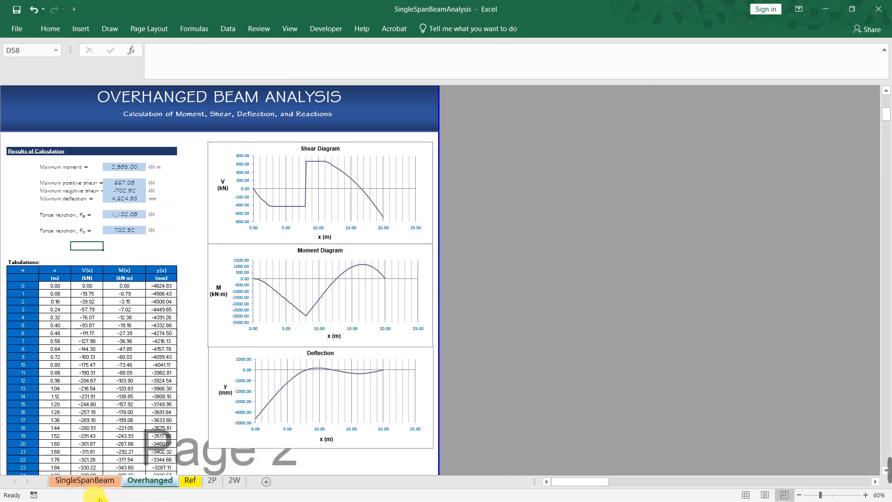
pyautogui.click(89, 483)
pyautogui.click(156, 491)
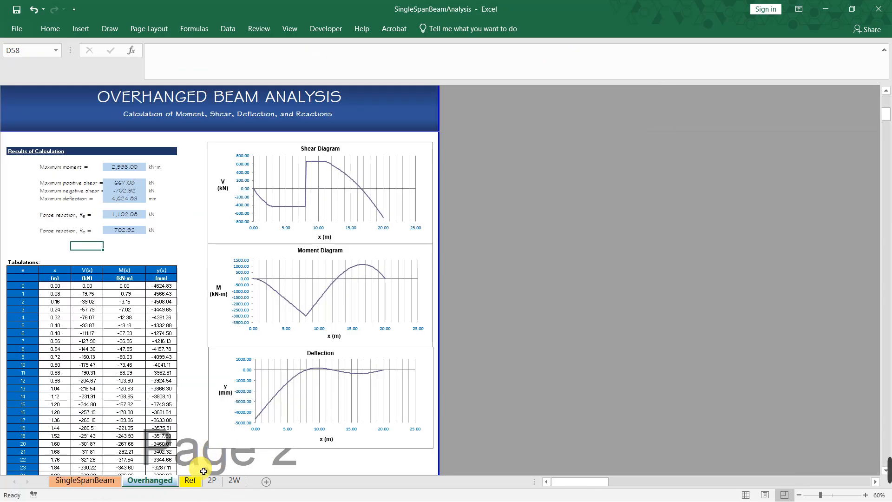
pyautogui.click(190, 484)
pyautogui.click(161, 488)
pyautogui.click(190, 481)
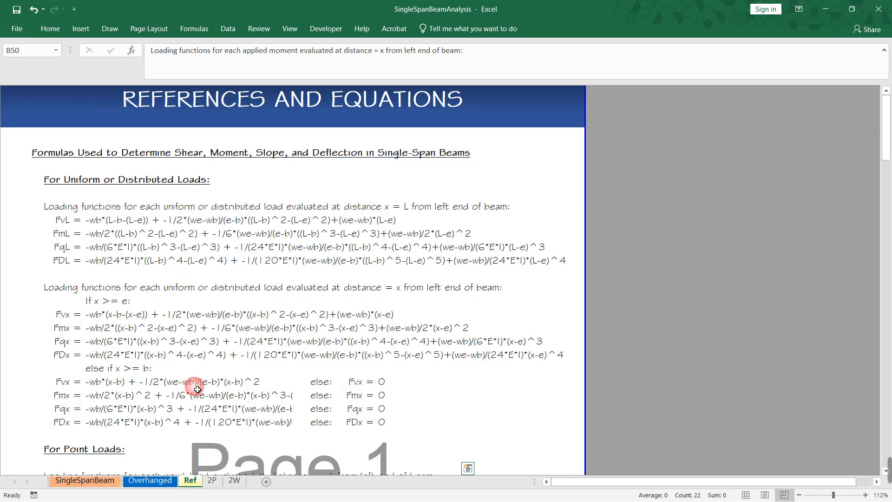
pyautogui.moveTo(69, 238); pyautogui.dragTo(479, 235)
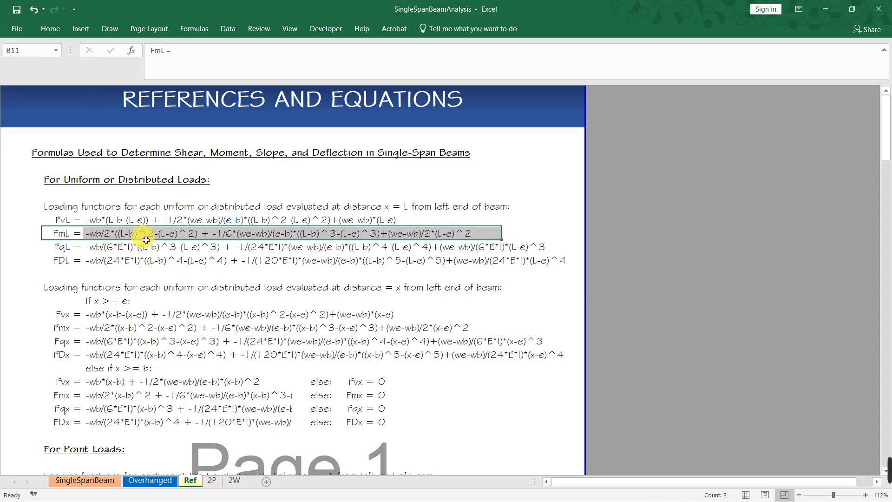
# Read the notes on the distributed load x and z headings on the SingleSpanBeam sheet, and return to the Ref sheet
pyautogui.click(105, 481)
pyautogui.click(100, 308)
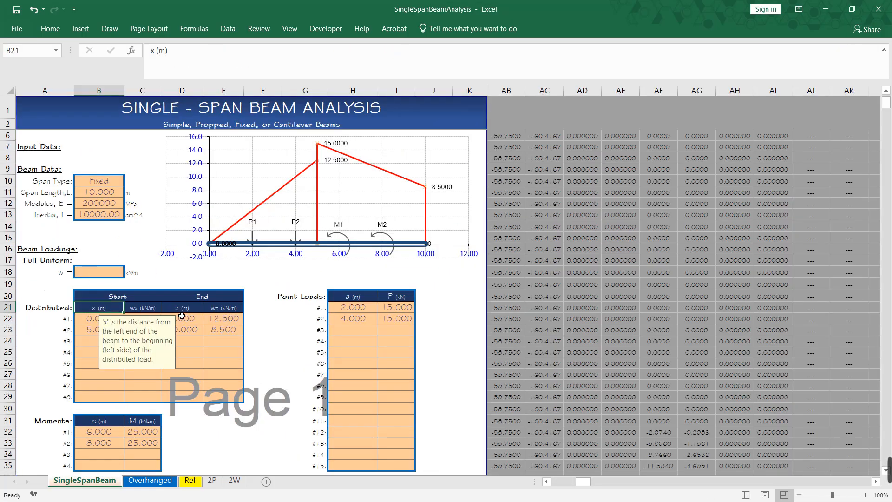
pyautogui.click(187, 309)
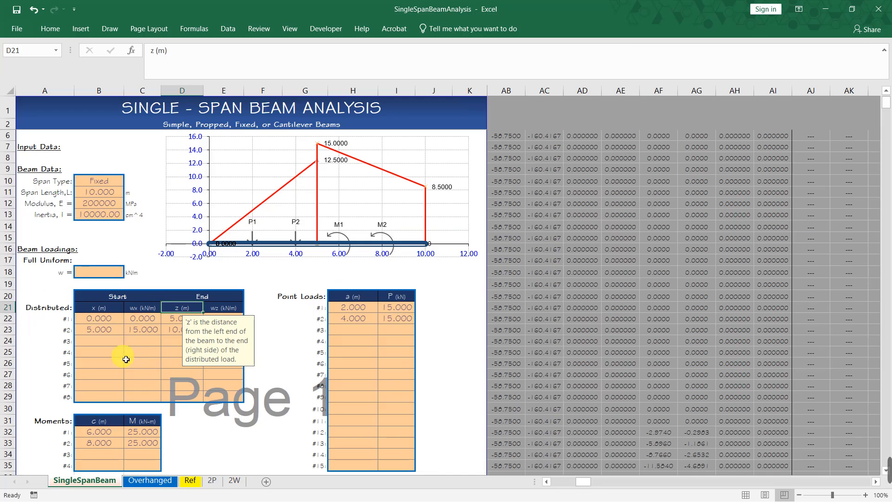
pyautogui.scroll(-2, 126, 363)
pyautogui.click(191, 481)
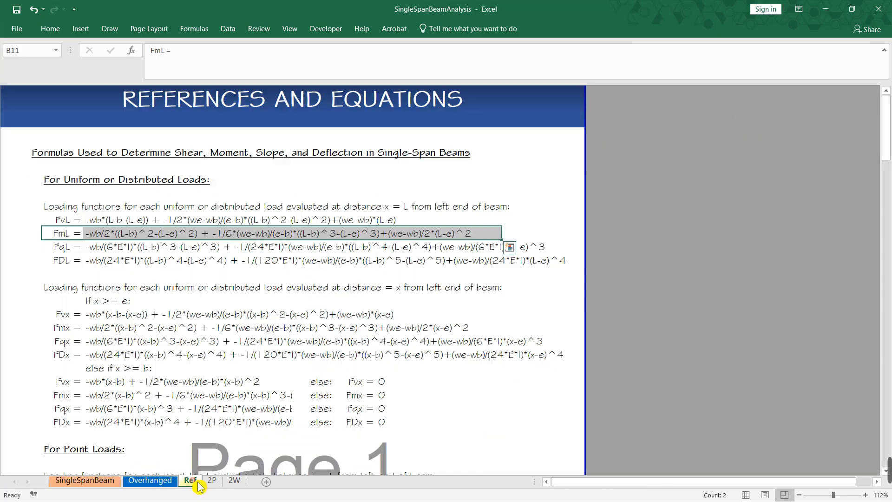
# Return to the SingleSpanBeam sheet and identify the wx and wz load labels in the Nomenclature beam diagram
pyautogui.click(236, 238)
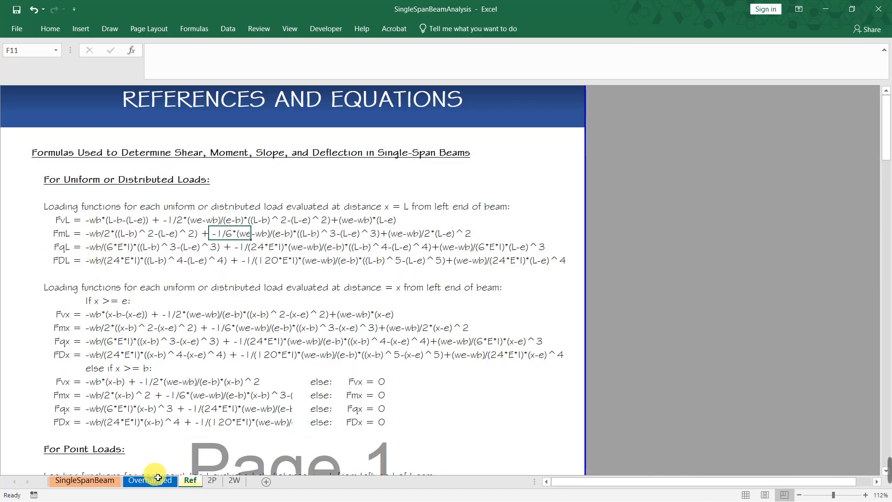
pyautogui.click(84, 481)
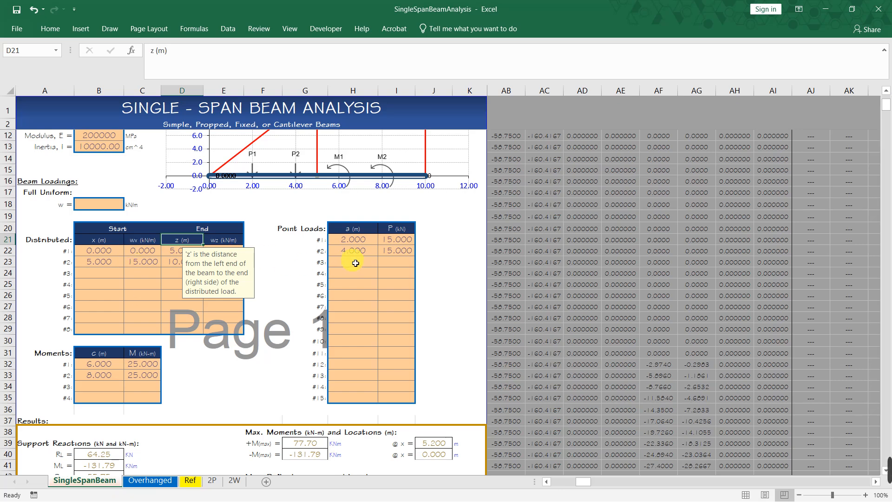
pyautogui.scroll(3, 349, 259)
pyautogui.scroll(-6, 325, 339)
pyautogui.scroll(-2, 327, 342)
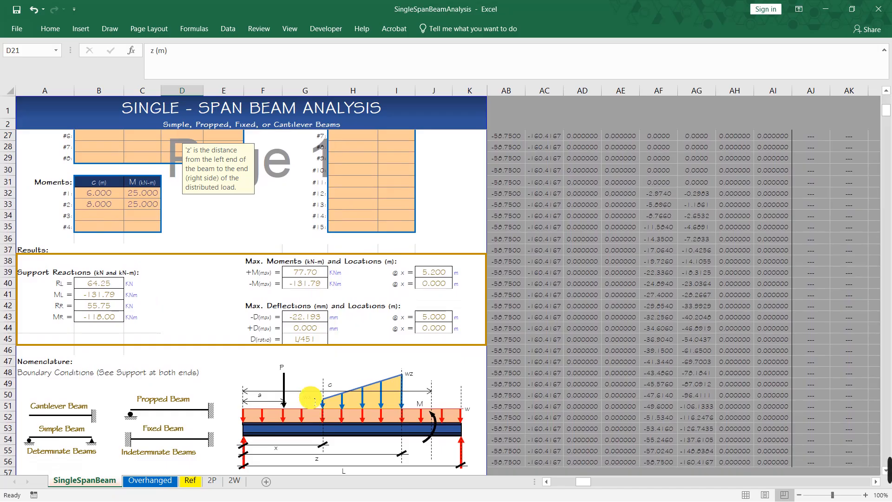
pyautogui.click(315, 408)
pyautogui.moveTo(314, 412); pyautogui.dragTo(324, 410)
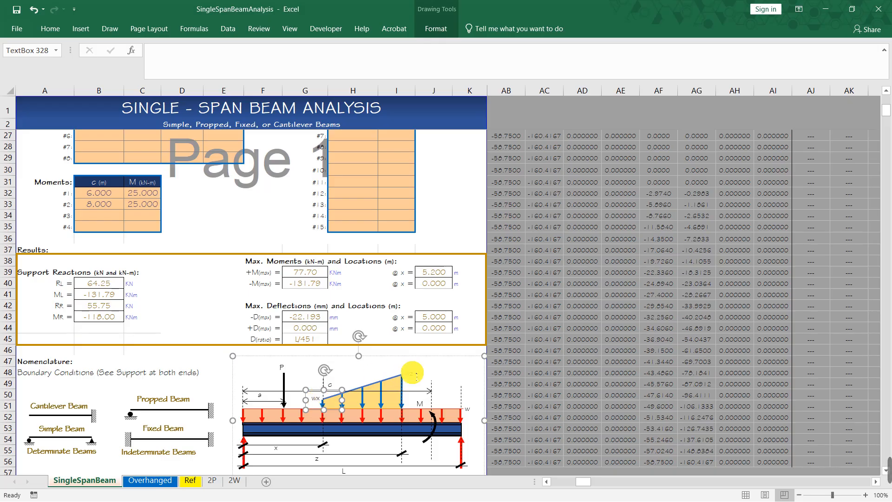
pyautogui.click(413, 373)
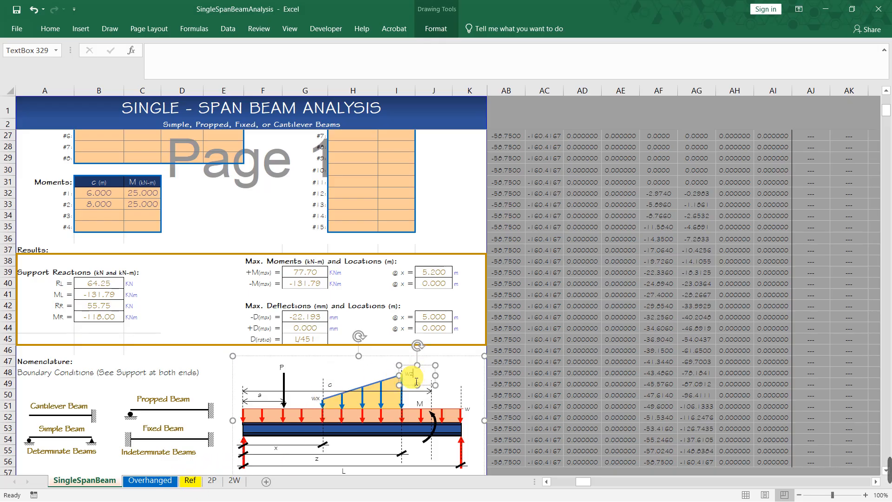
# Review the FvL, FmL, FqL and FDL distributed load equations at x = L on the Ref sheet, and return to SingleSpanBeam
pyautogui.click(189, 480)
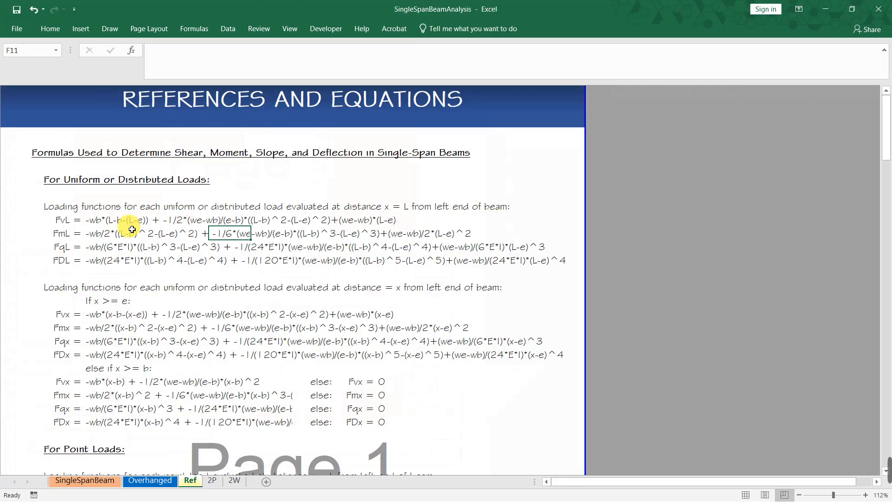
pyautogui.click(95, 221)
pyautogui.click(105, 235)
pyautogui.click(110, 220)
pyautogui.click(254, 224)
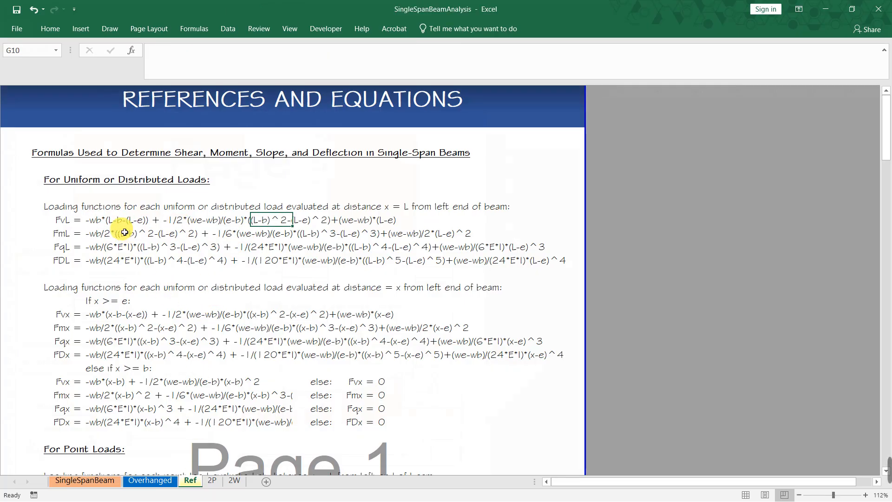
pyautogui.moveTo(79, 225); pyautogui.dragTo(309, 261)
pyautogui.click(152, 479)
pyautogui.click(84, 480)
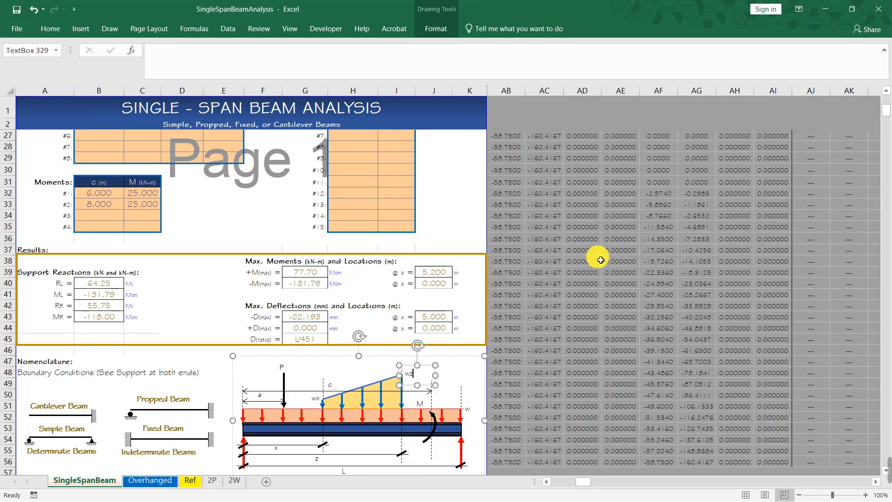
# Check the full uniform load FDL formula in cell O6 and bring the Distributed Load #1 calculations into view
pyautogui.scroll(9, 533, 255)
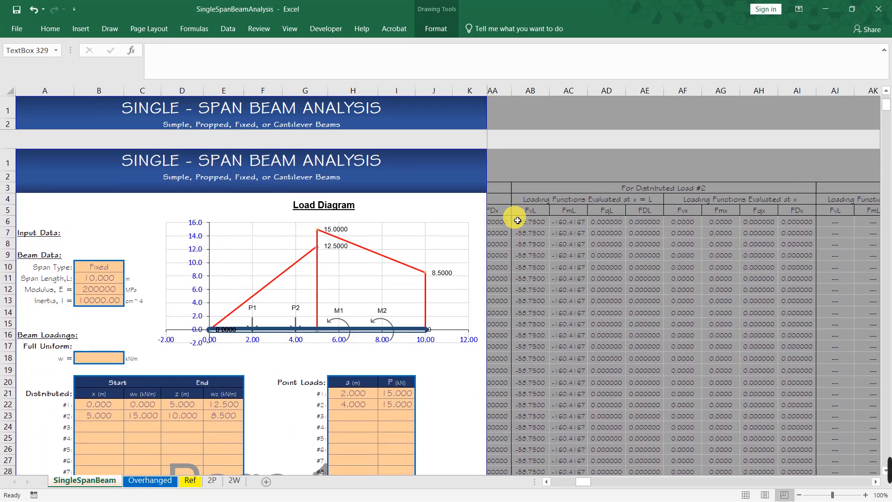
pyautogui.hscroll(-6, 527, 207)
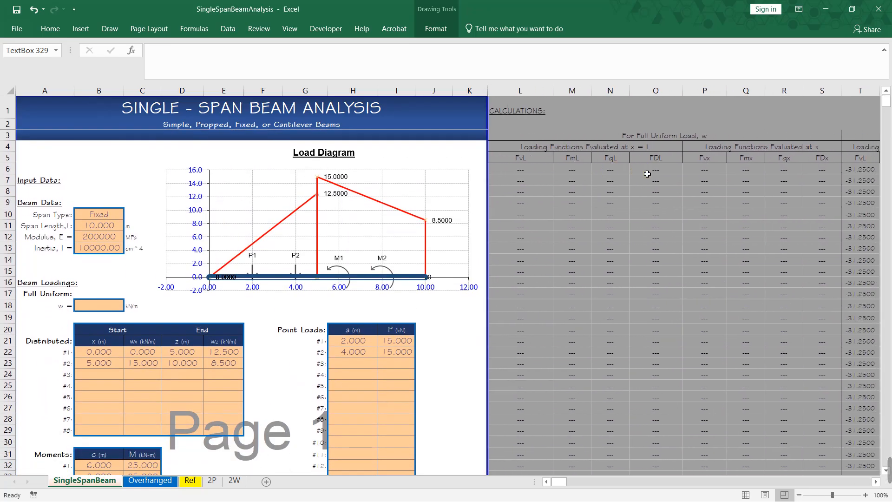
pyautogui.click(647, 173)
pyautogui.hscroll(5, 719, 173)
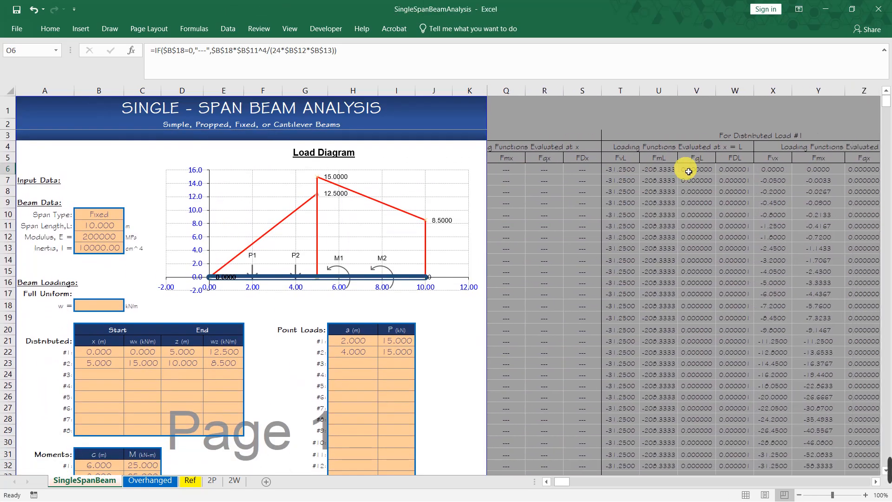
# Trace the $B$22 and $D$22 references in the FvL formula of cell T6 to the Distributed Load #1 inputs
pyautogui.click(621, 169)
pyautogui.click(481, 61)
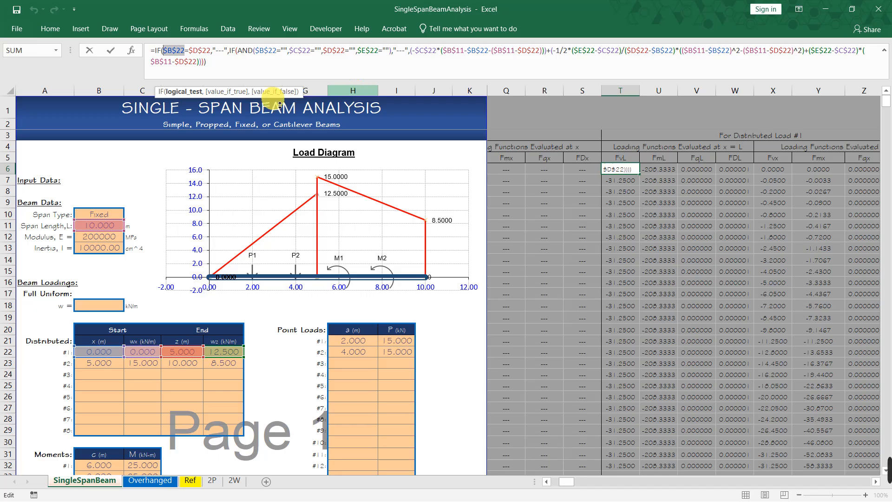
pyautogui.click(46, 91)
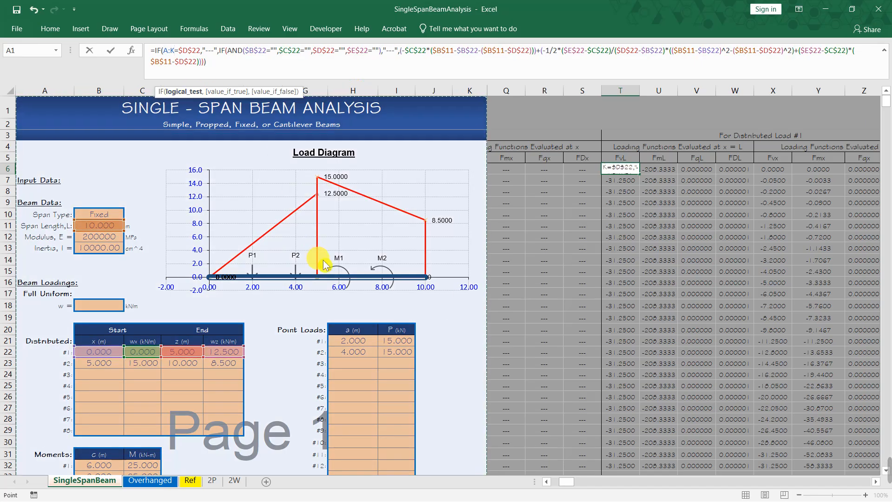
pyautogui.press('Escape')
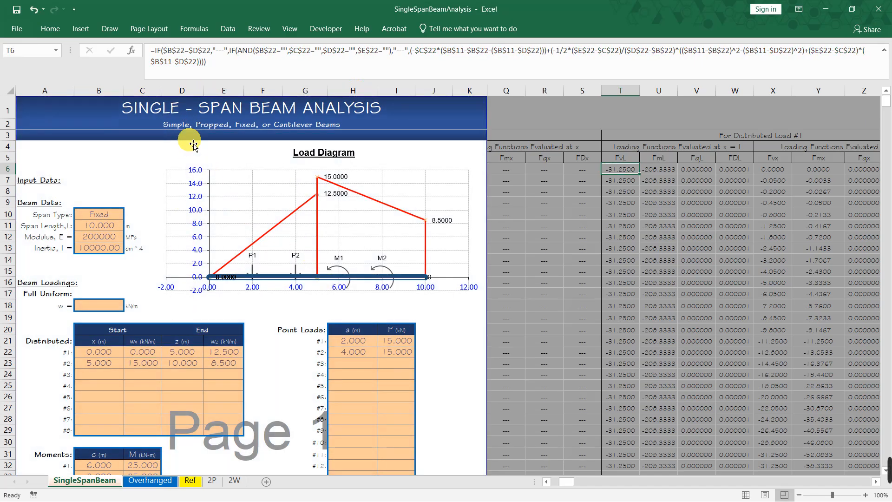
pyautogui.click(186, 90)
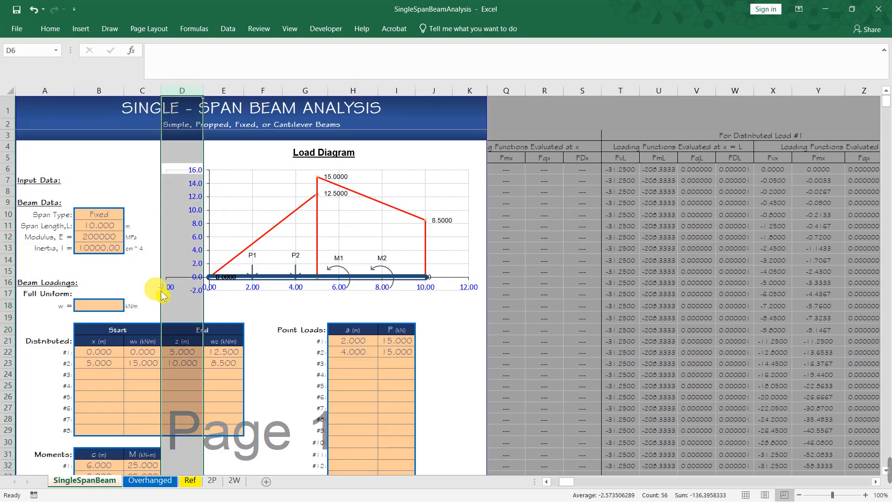
pyautogui.click(11, 356)
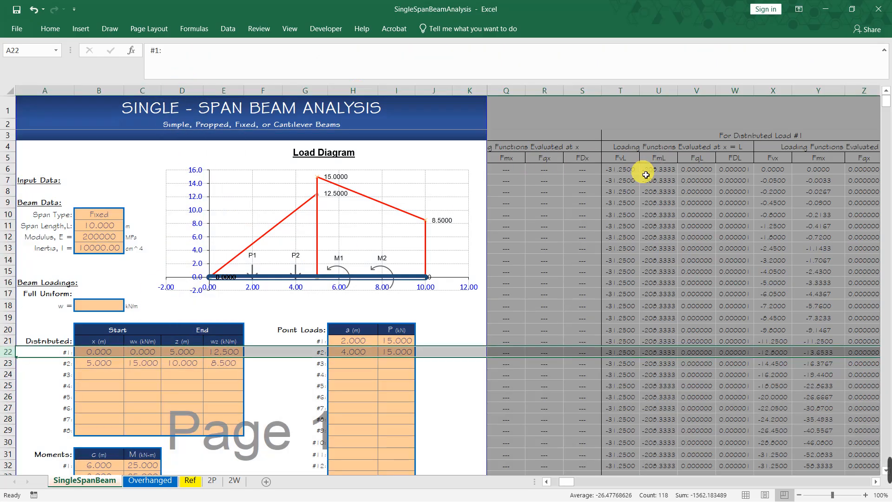
# Examine the IF test, AND condition and -$C$22 term in cell T6's FvL formula, leaving the formula as it is
pyautogui.click(623, 170)
pyautogui.click(217, 51)
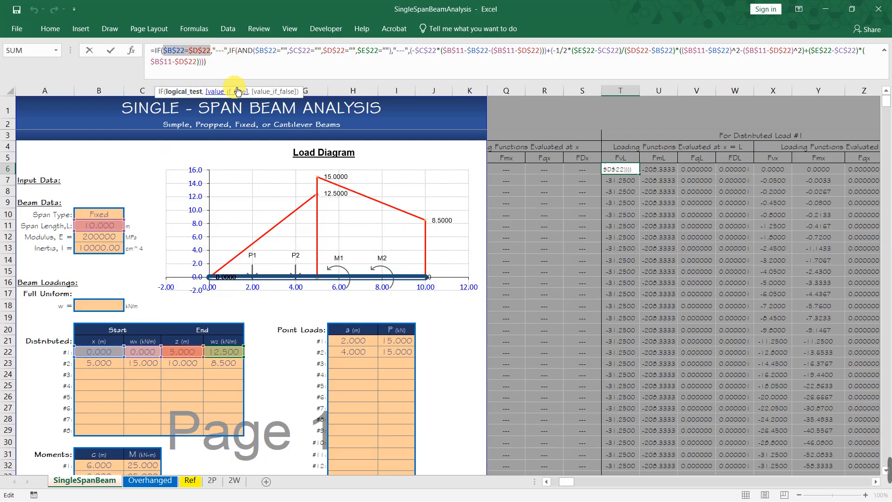
pyautogui.doubleClick(243, 51)
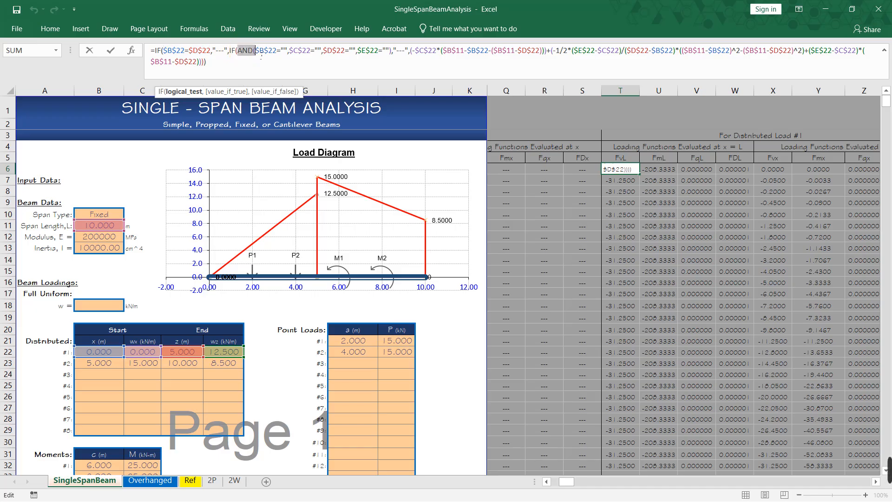
pyautogui.click(256, 52)
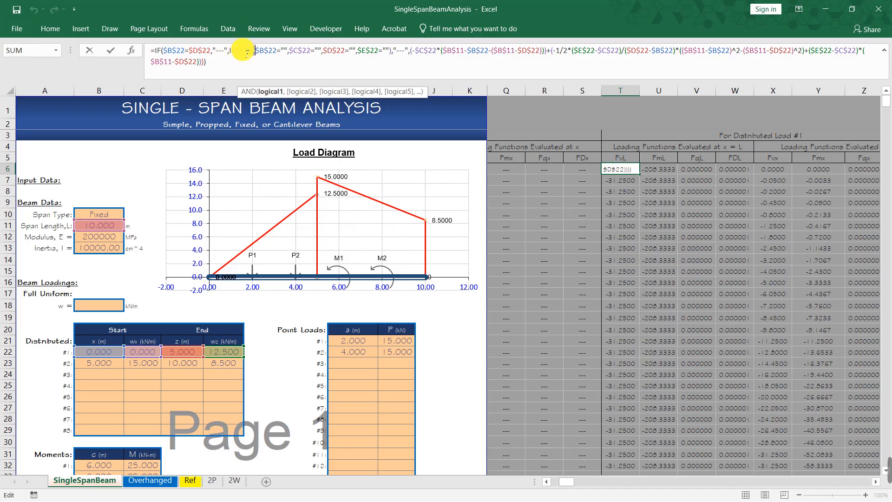
pyautogui.moveTo(293, 54); pyautogui.dragTo(295, 53)
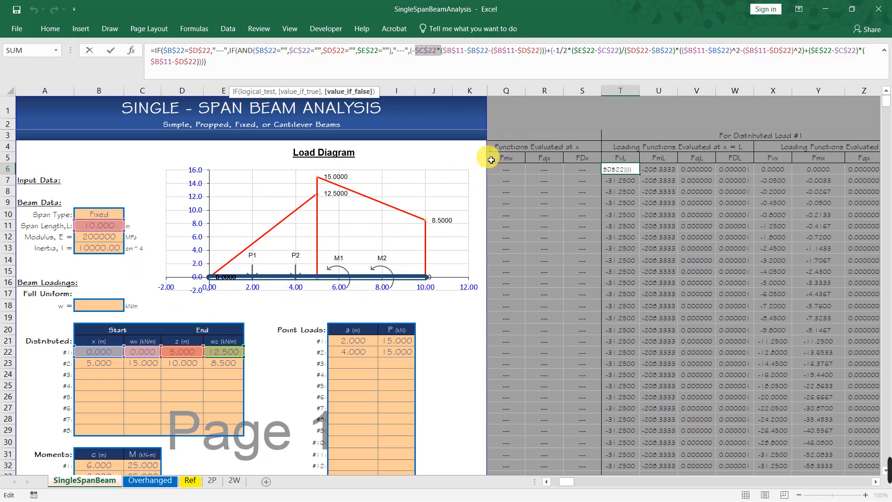
pyautogui.press('Escape')
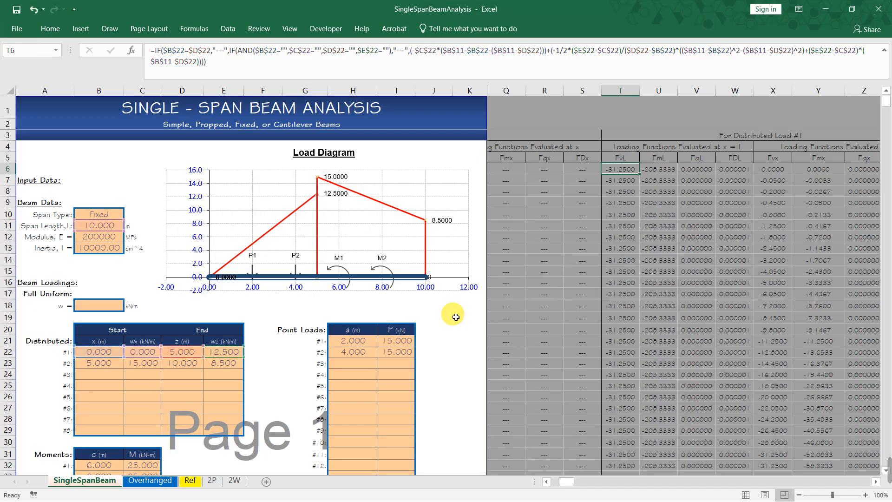
# Recheck the -$C$22 term in cell T6 and view the Distributed Load #1 FmL, FqL and FDL formulas in U6 to W6
pyautogui.click(455, 319)
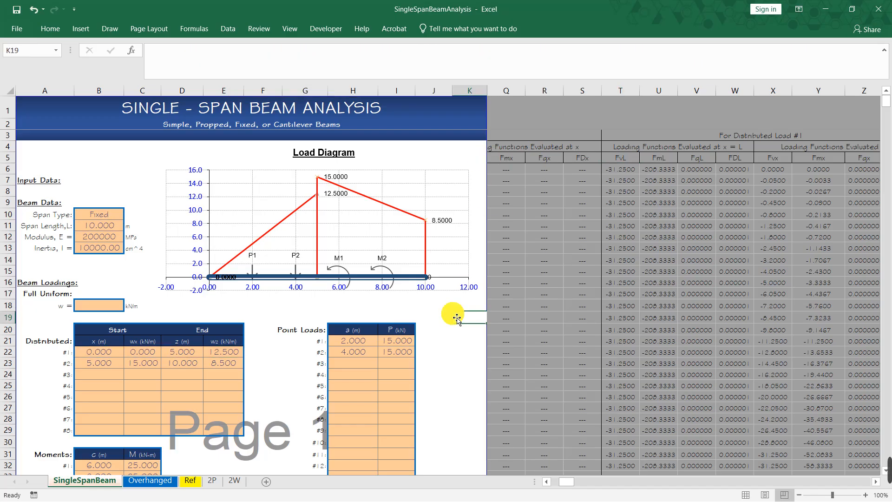
pyautogui.click(622, 170)
pyautogui.click(424, 52)
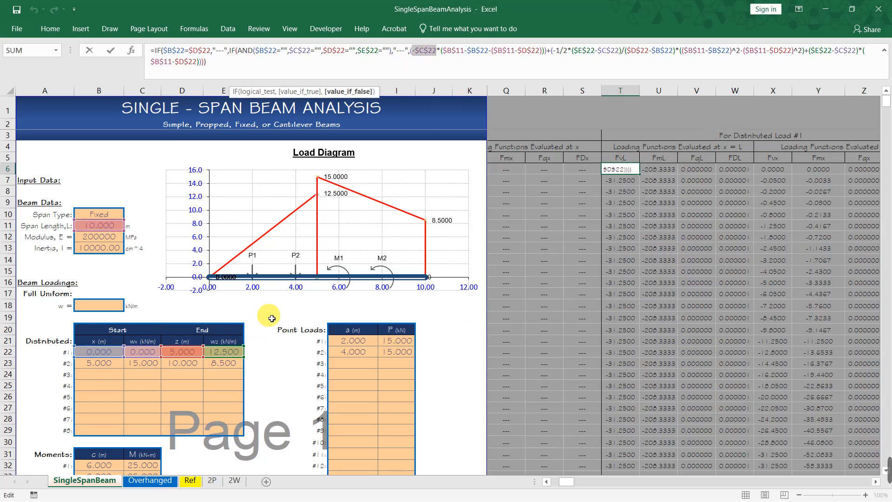
pyautogui.press('Escape')
pyautogui.click(659, 170)
pyautogui.click(690, 169)
pyautogui.click(739, 171)
pyautogui.click(696, 173)
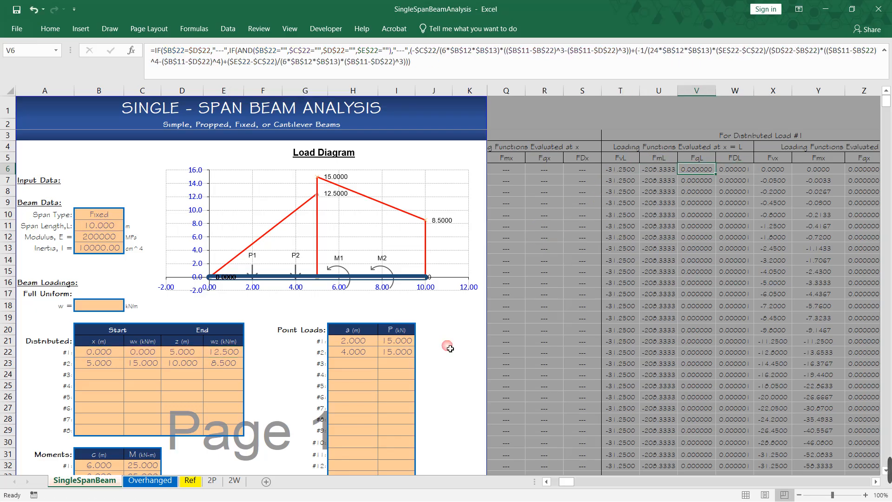
# Review the x = L equations on the Ref sheet, and check their variables against the Nomenclature diagram on the SingleSpanBeam sheet
pyautogui.click(190, 480)
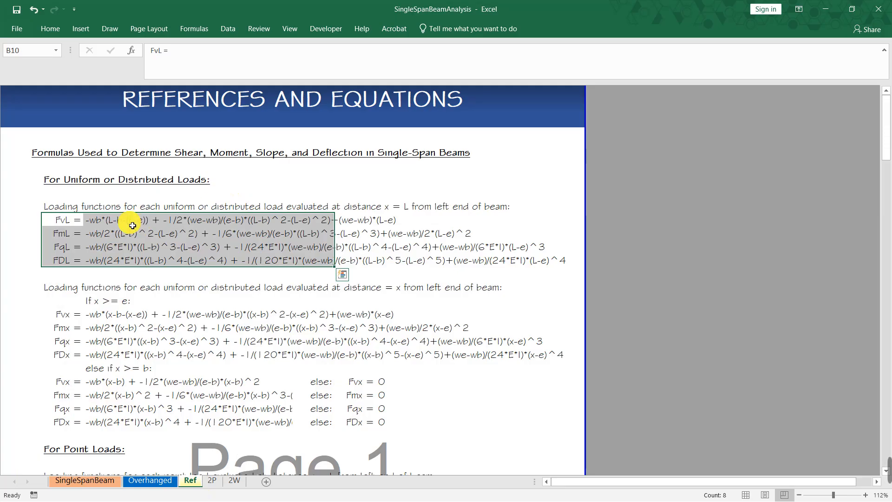
pyautogui.click(179, 484)
pyautogui.click(104, 481)
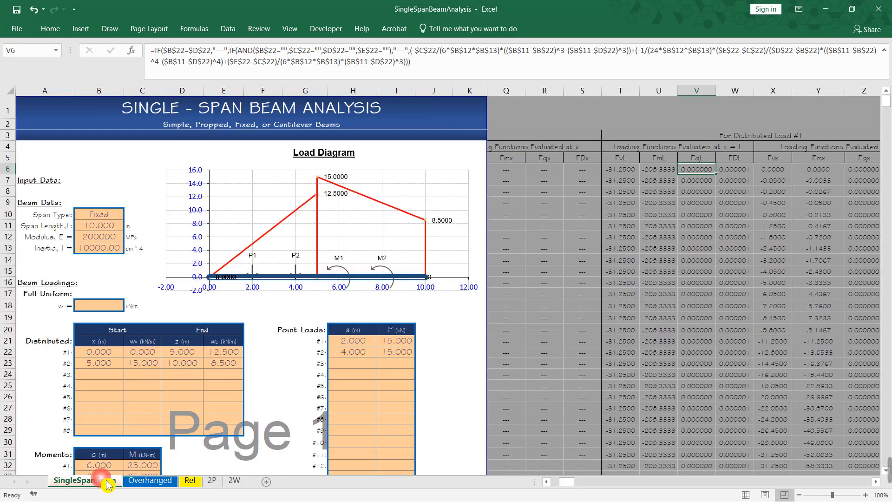
pyautogui.scroll(-5, 298, 402)
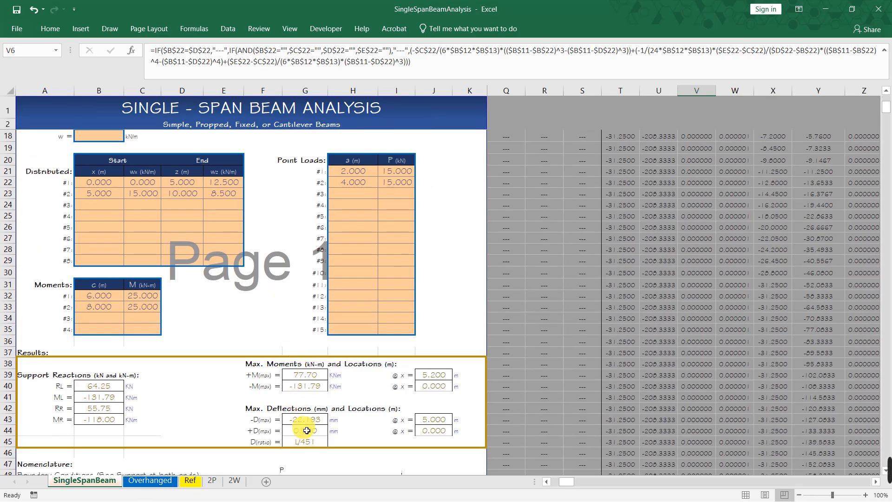
pyautogui.scroll(-4, 313, 392)
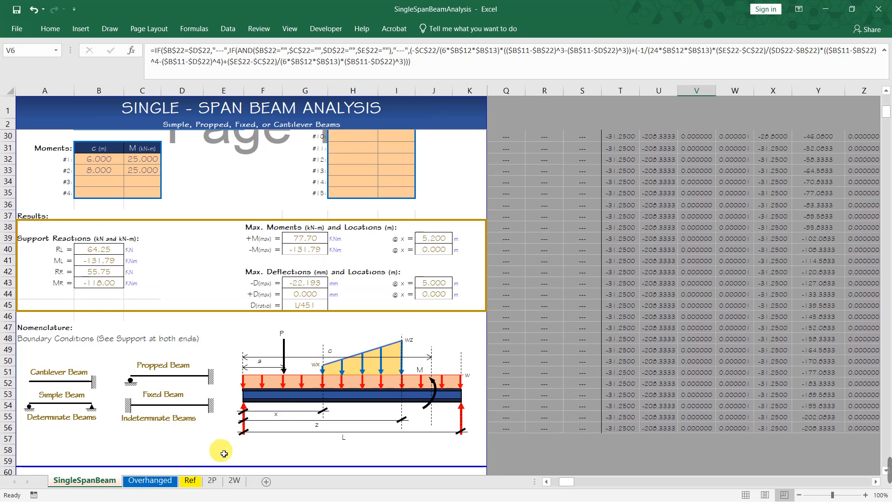
pyautogui.click(172, 482)
pyautogui.click(106, 484)
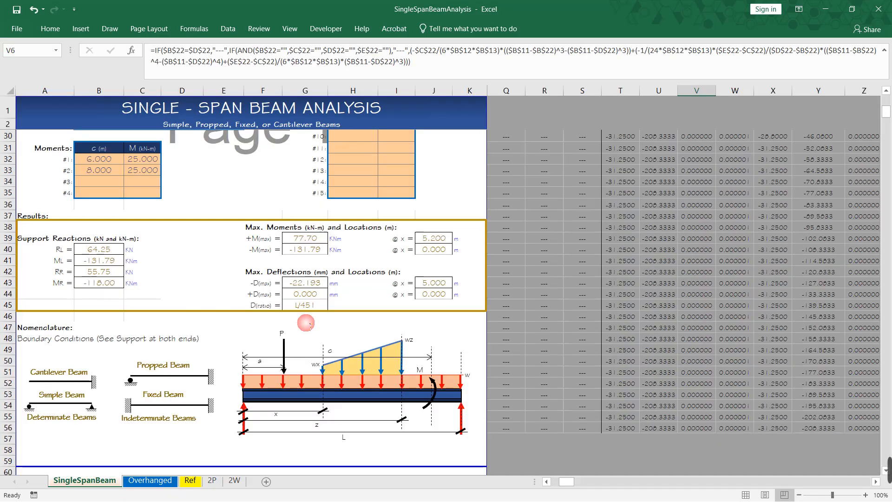
# Inspect the full uniform load FvL formulas in cells L6 and L7 of the calculations table
pyautogui.scroll(8, 561, 205)
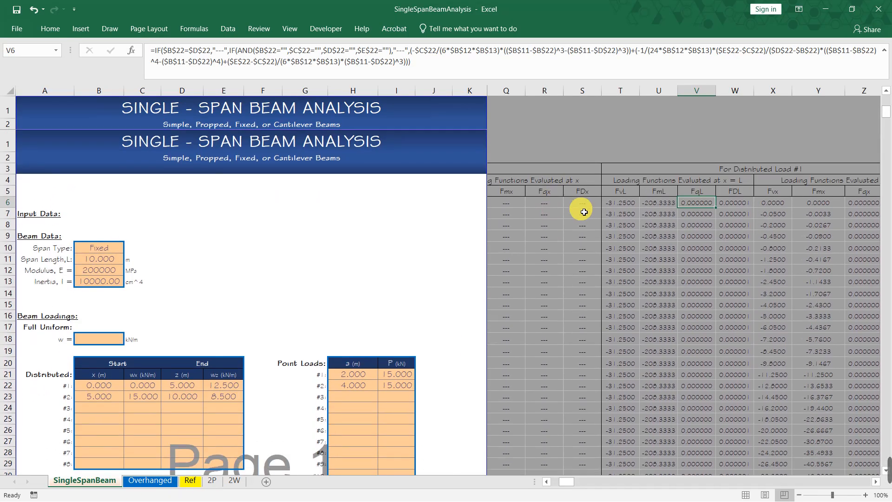
pyautogui.hscroll(2, 585, 210)
pyautogui.hscroll(-3, 605, 178)
pyautogui.hscroll(-5, 605, 178)
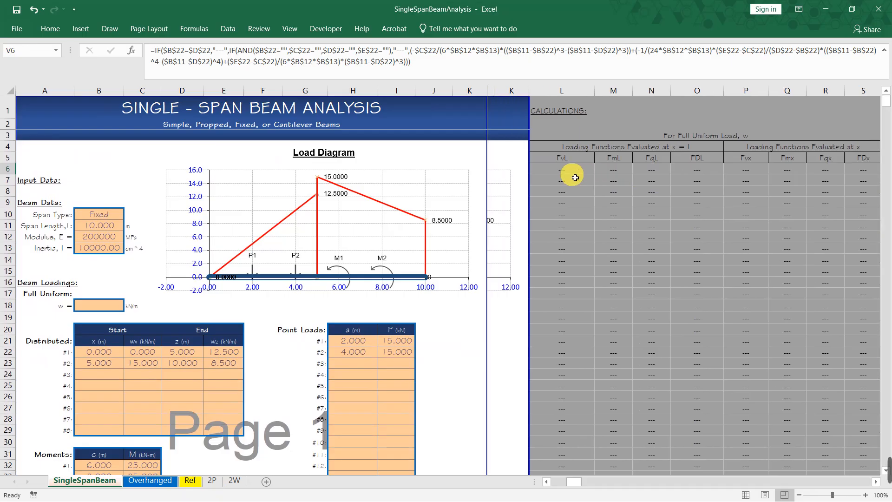
pyautogui.hscroll(6, 622, 172)
pyautogui.hscroll(-4, 576, 172)
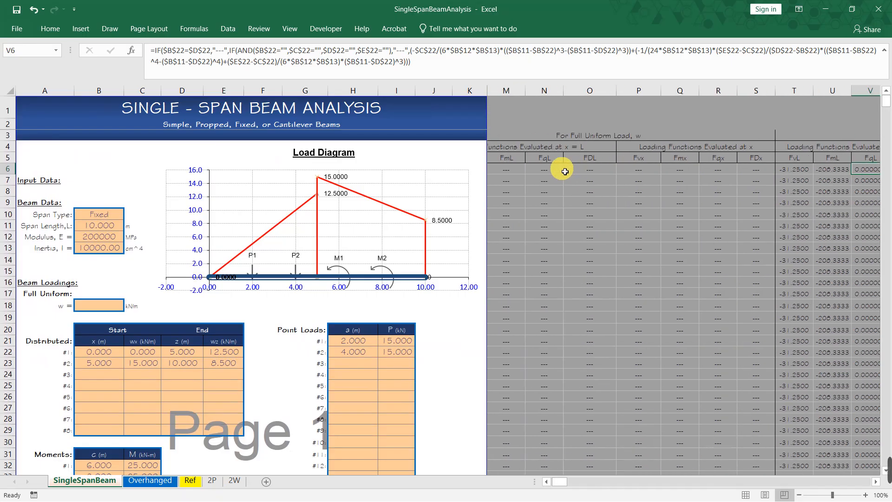
pyautogui.click(534, 183)
pyautogui.click(534, 171)
pyautogui.click(535, 180)
# Clear the calculation cells L8 through DL56, keeping only the first two calculation rows
pyautogui.moveTo(534, 173); pyautogui.dragTo(748, 236)
pyautogui.click(531, 194)
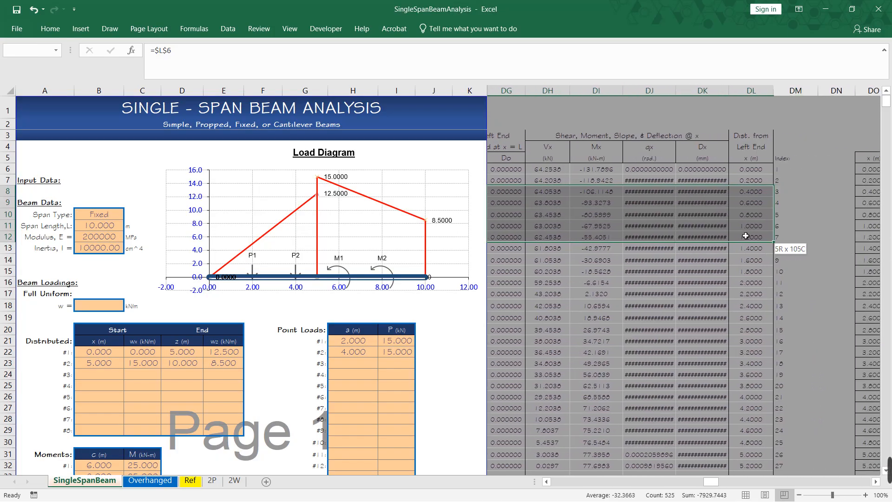
pyautogui.moveTo(744, 281); pyautogui.dragTo(755, 459)
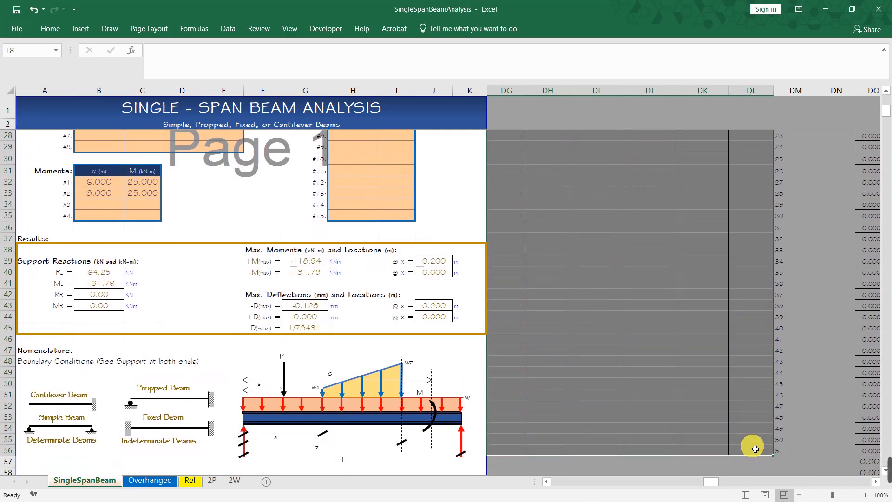
pyautogui.press('Delete')
pyautogui.hscroll(-18, 606, 300)
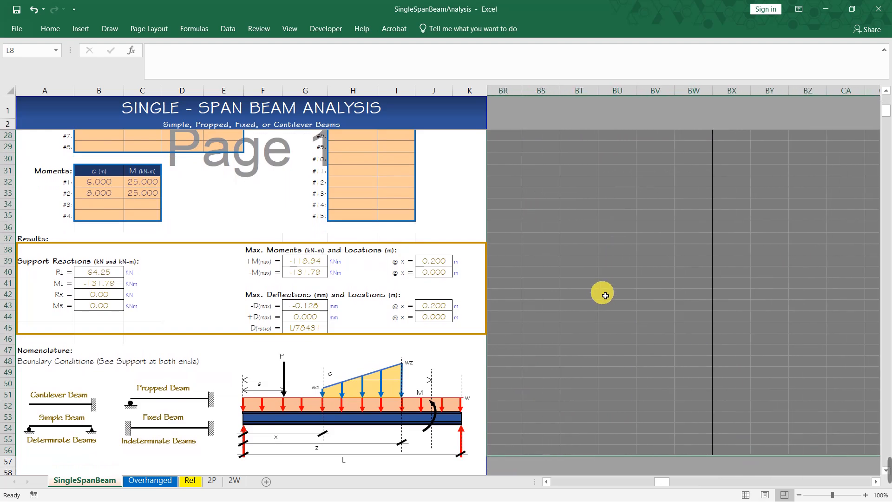
pyautogui.scroll(9, 573, 215)
pyautogui.hscroll(-5, 573, 237)
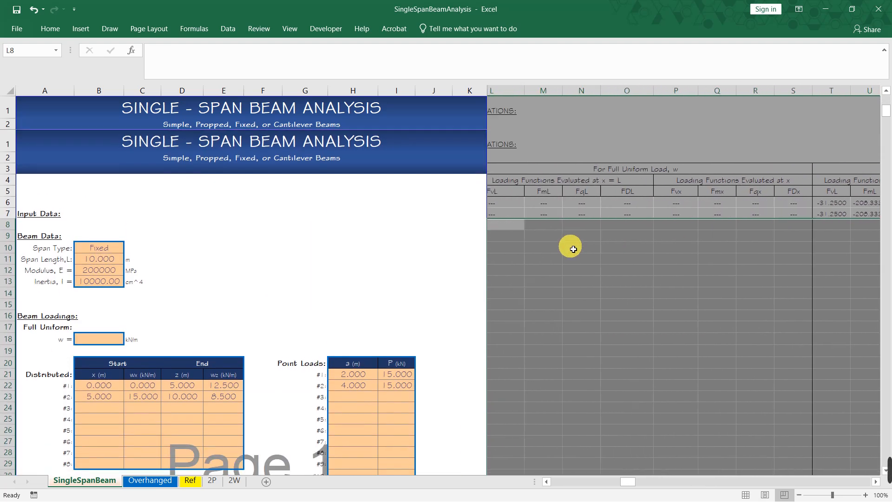
pyautogui.press('Down')
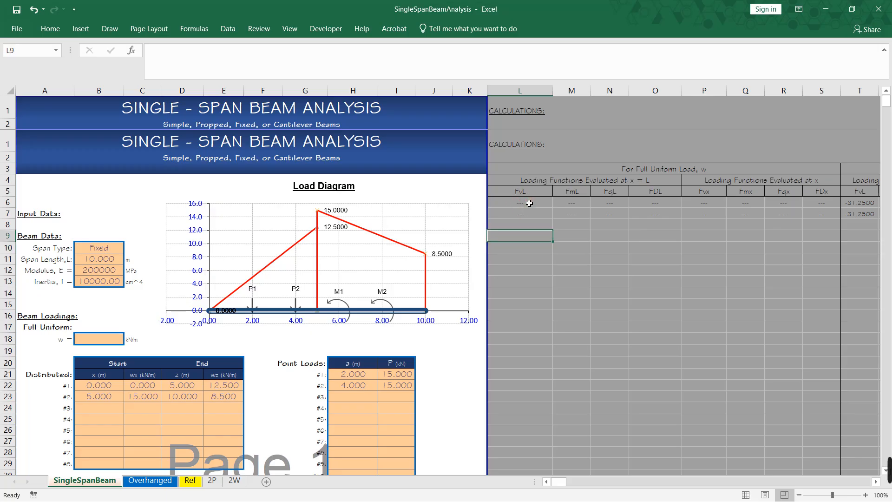
pyautogui.click(354, 230)
pyautogui.click(115, 224)
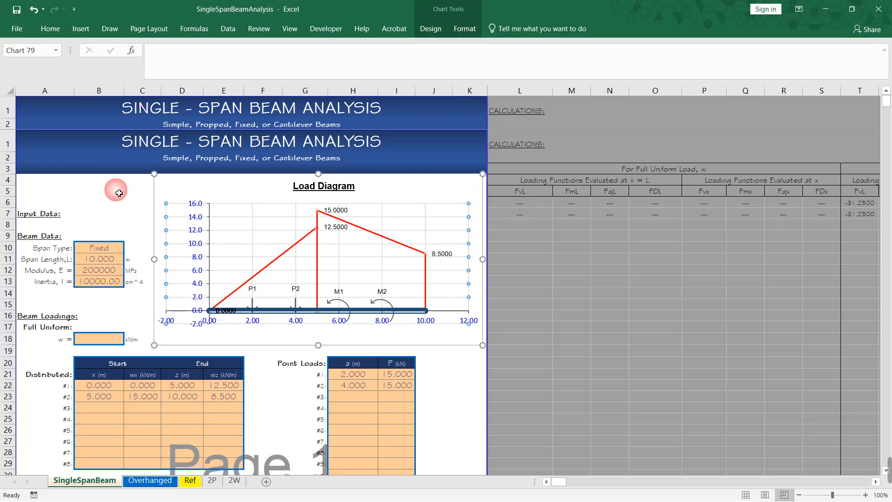
pyautogui.click(571, 199)
pyautogui.press('Down')
pyautogui.press('Down')
pyautogui.press('Down')
pyautogui.press('Down')
pyautogui.press('Down')
pyautogui.press('Down')
pyautogui.press('Down')
pyautogui.press('Down')
pyautogui.press('Down')
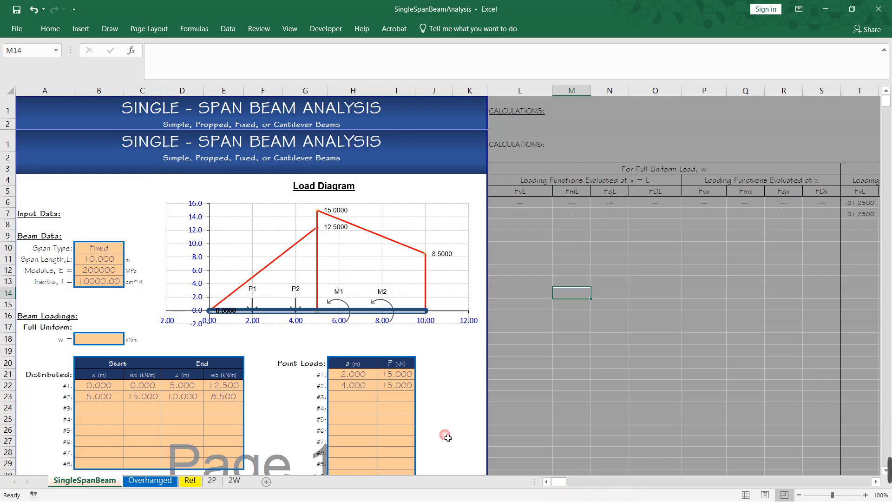
# Save and close the SingleSpanBeamAnalysis workbook, and reopen it from the Single-Span Beam Analysis folder
pyautogui.click(470, 419)
pyautogui.click(440, 441)
pyautogui.click(442, 408)
pyautogui.click(18, 10)
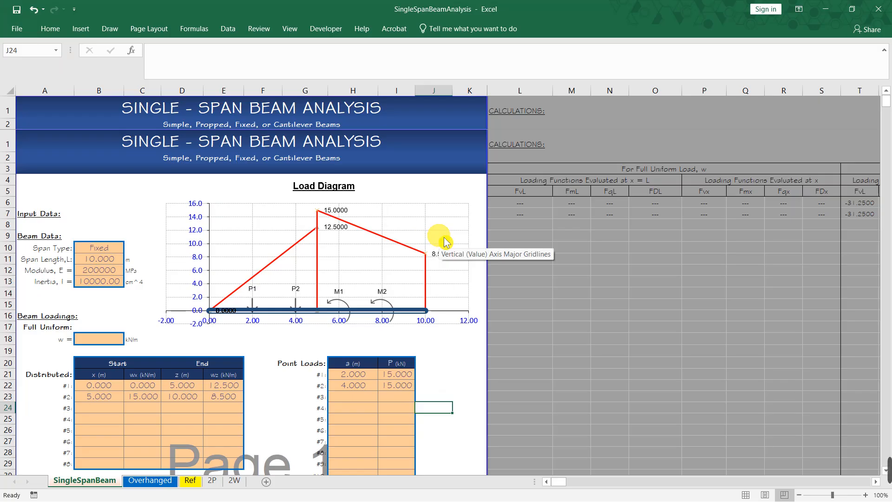
pyautogui.click(520, 205)
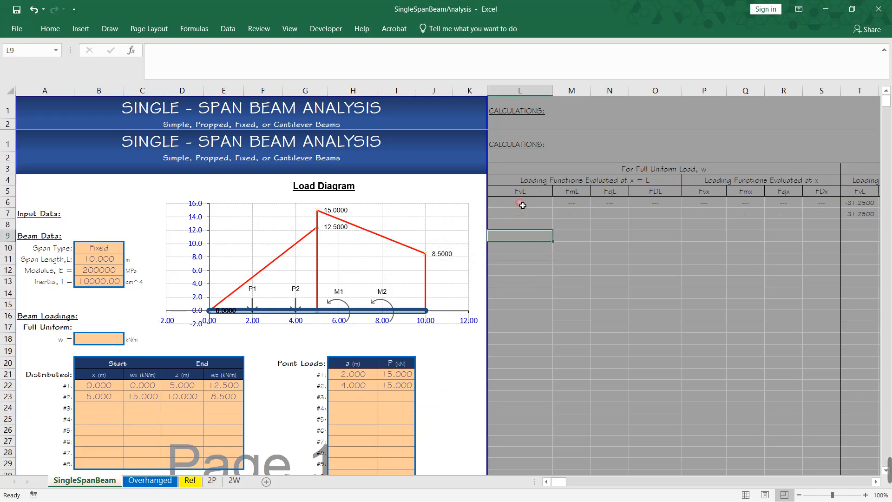
pyautogui.click(882, 13)
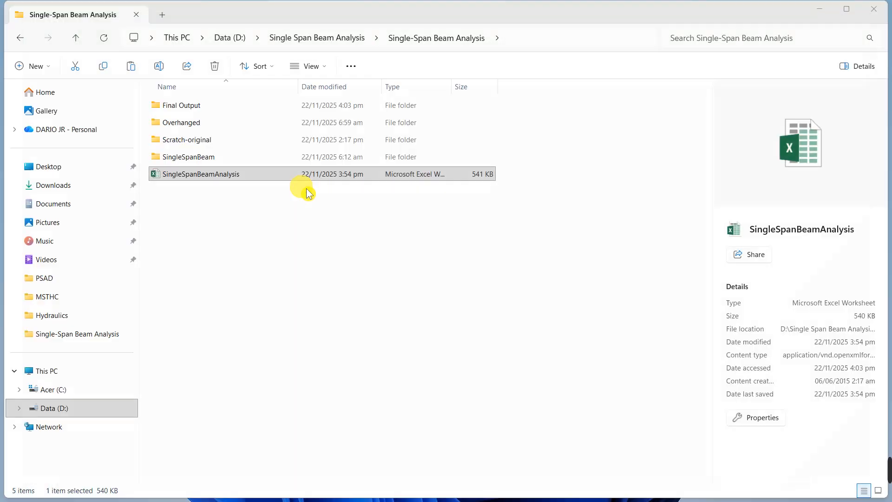
pyautogui.doubleClick(213, 181)
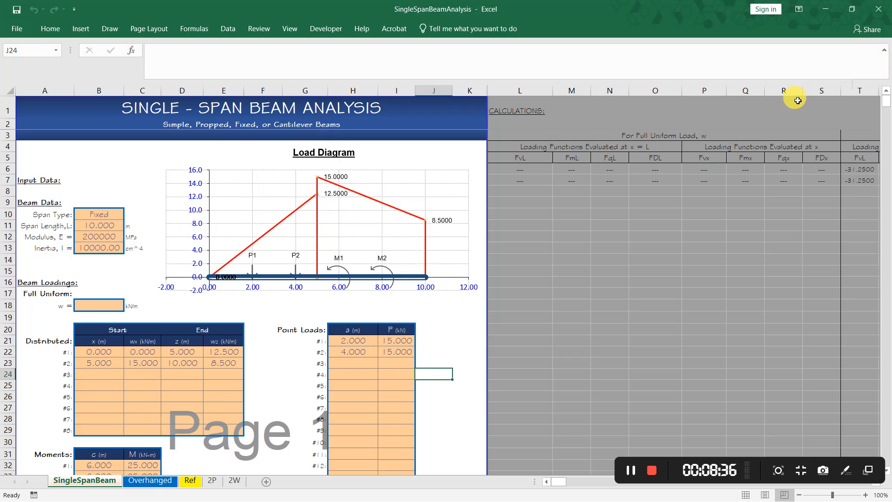
# Inspect the second-row full uniform load formulas for FvL, FmL, FqL and FDL in cells L7 to O7
pyautogui.click(531, 170)
pyautogui.click(533, 180)
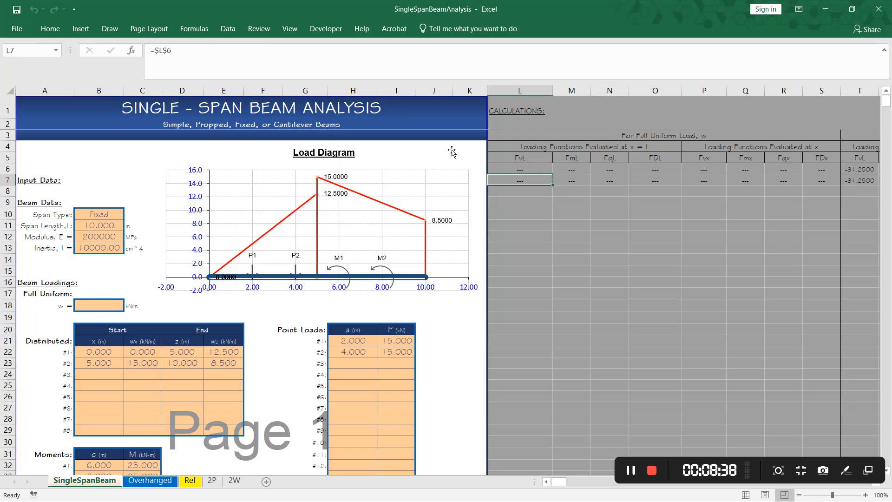
pyautogui.click(211, 58)
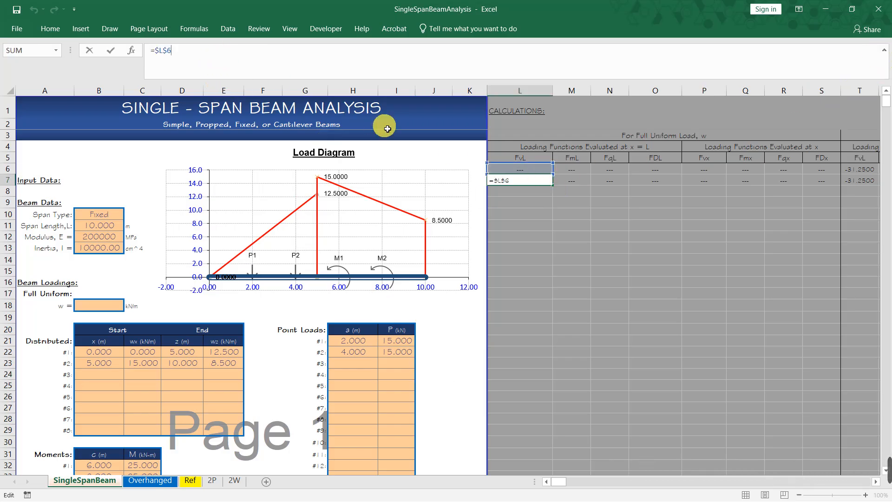
pyautogui.click(569, 181)
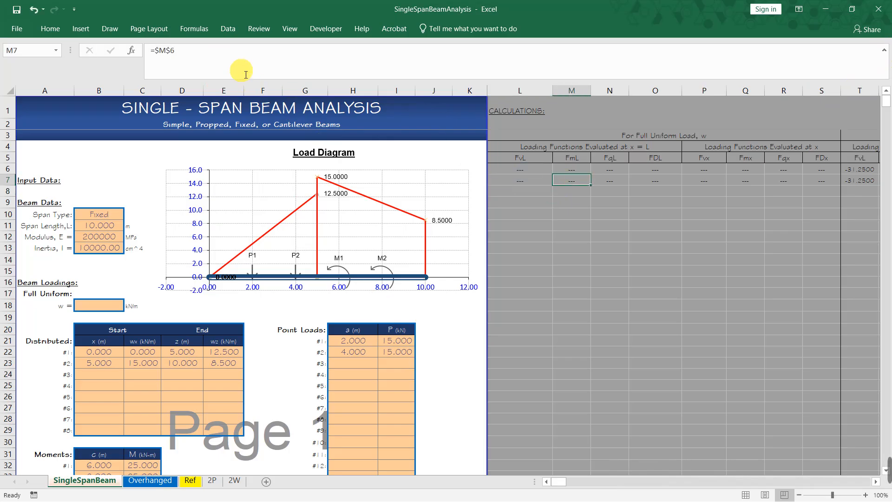
pyautogui.click(239, 58)
pyautogui.press('Return')
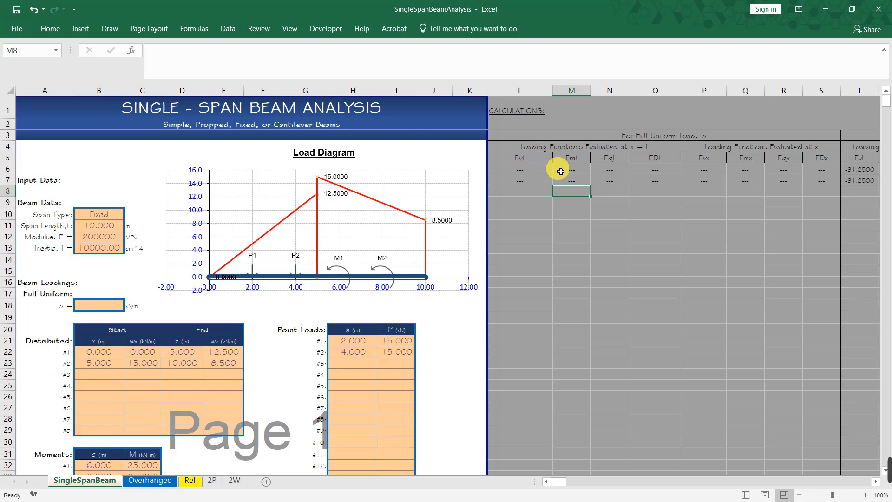
pyautogui.click(610, 181)
pyautogui.click(306, 60)
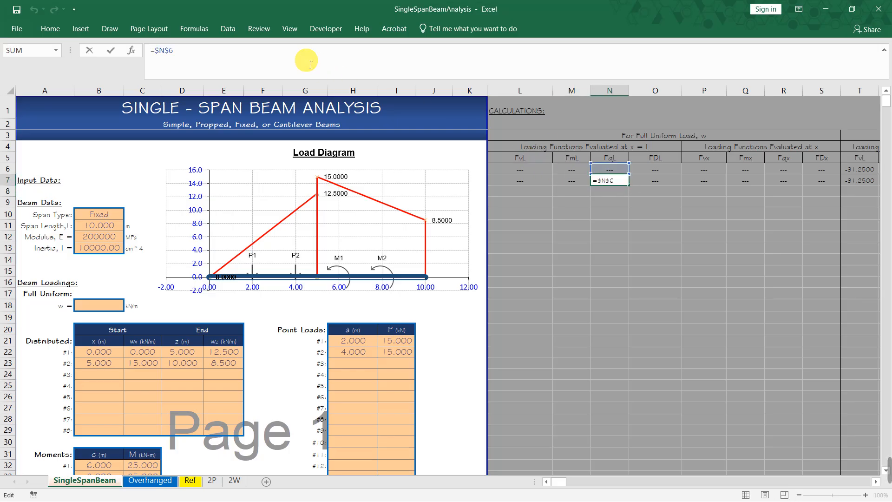
pyautogui.press('Return')
pyautogui.click(653, 181)
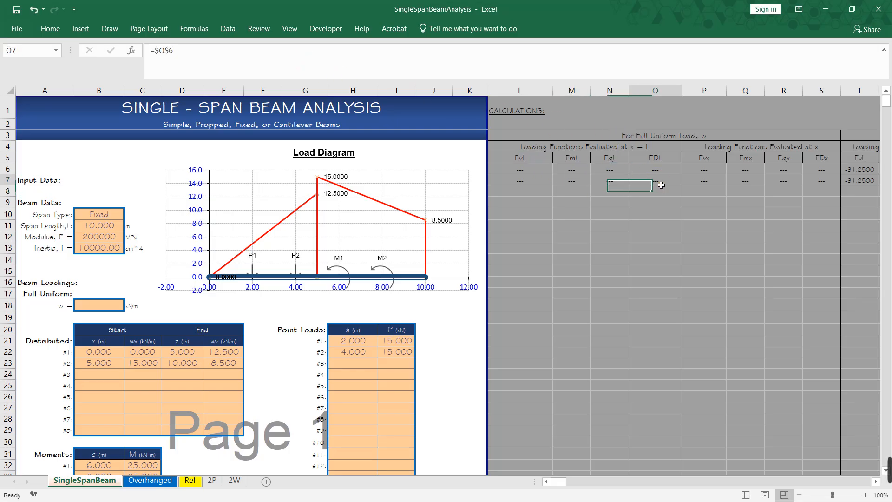
pyautogui.click(360, 67)
pyautogui.press('Tab')
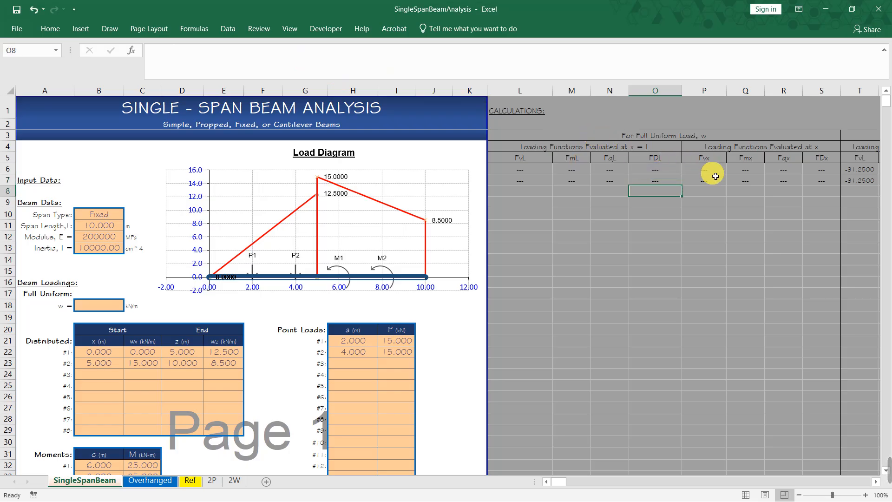
# Inspect the full uniform load Fvx, Fmx and Fqx formulas in P7 to R7, examining the $DL7 reference in R7
pyautogui.click(504, 56)
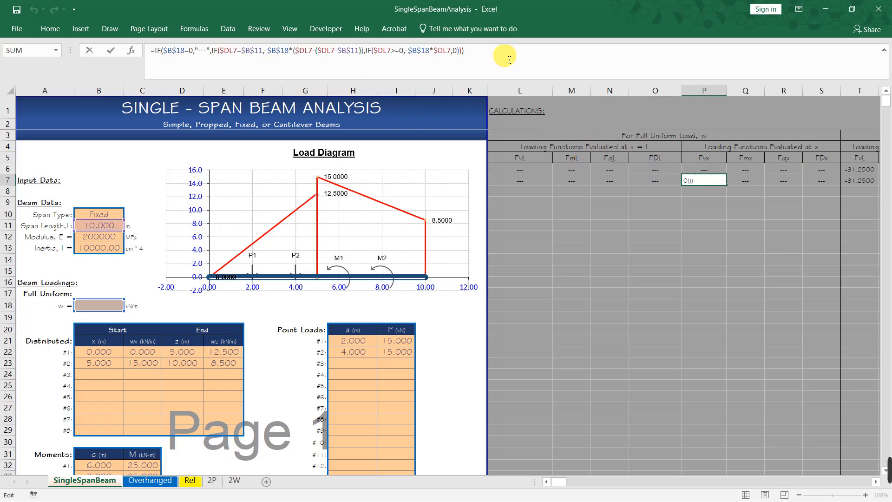
pyautogui.press('Return')
pyautogui.click(745, 182)
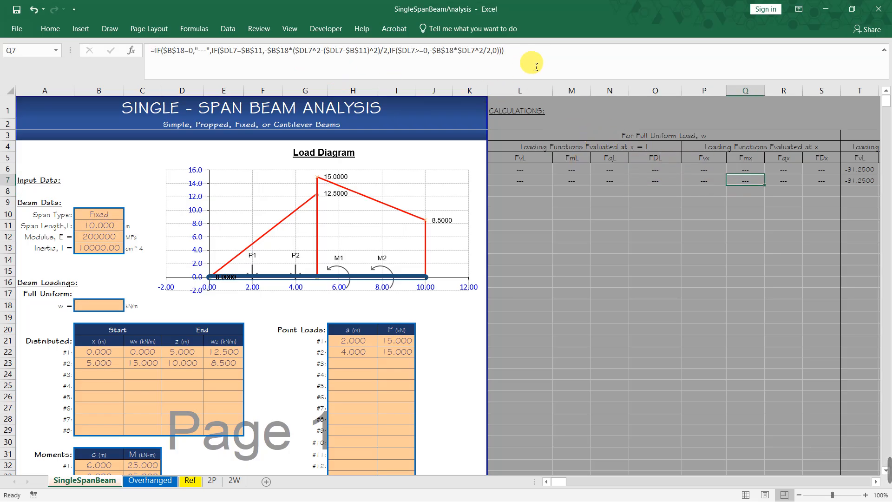
pyautogui.click(537, 59)
pyautogui.press('Return')
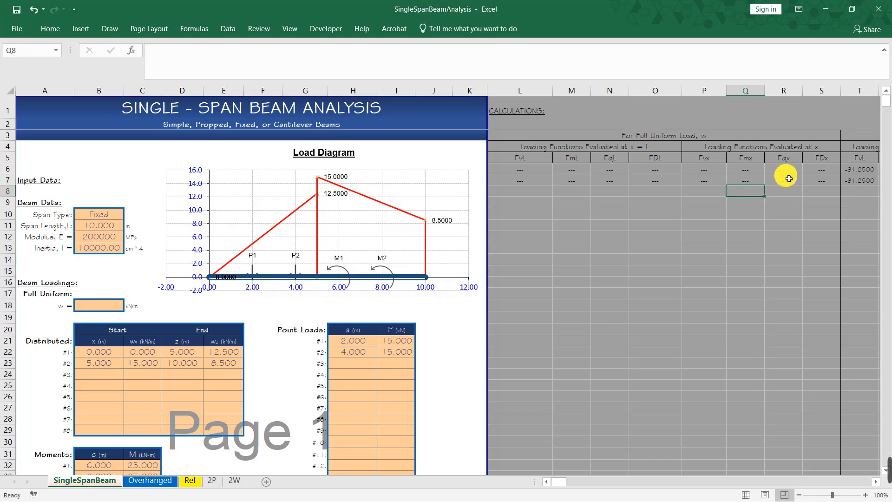
pyautogui.click(786, 179)
pyautogui.click(635, 61)
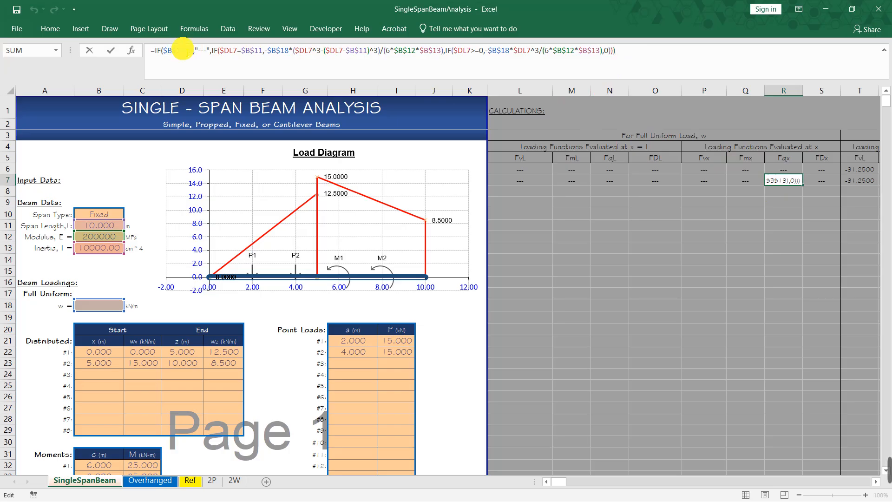
pyautogui.click(235, 54)
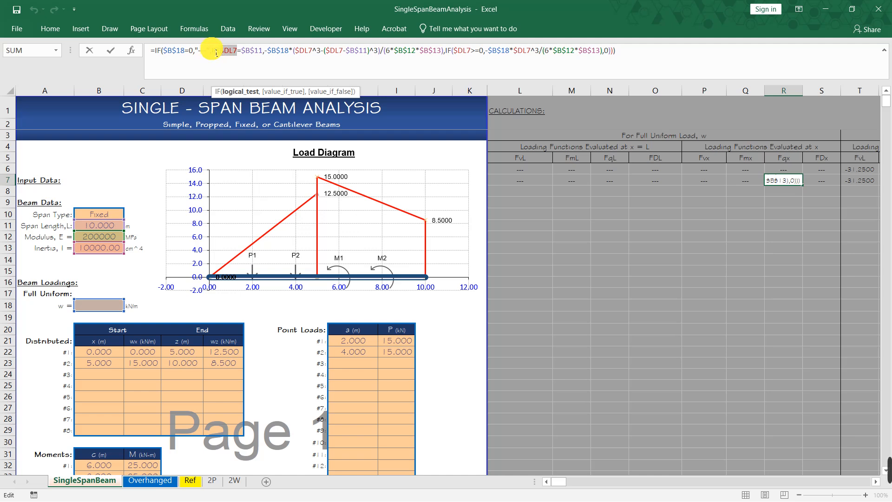
pyautogui.click(445, 53)
pyautogui.press('Escape')
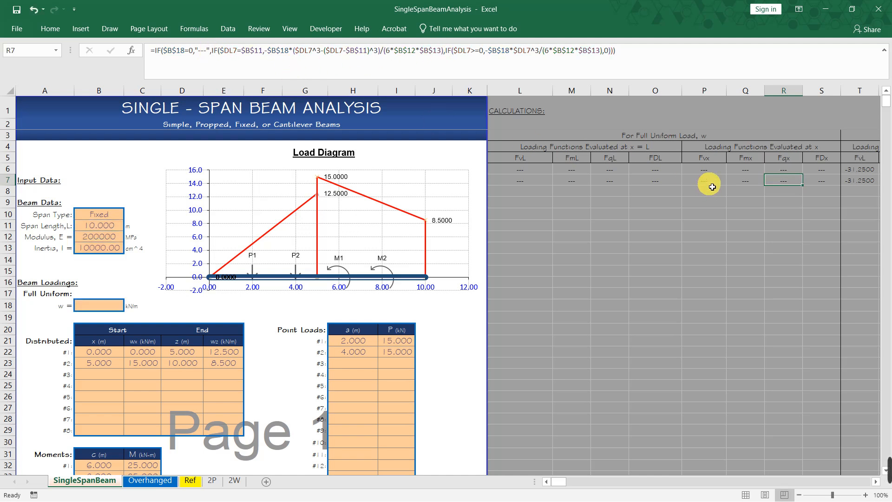
# Check the first-row full uniform load Fvx, Fmx and Fqx formulas in cells P6 to R6
pyautogui.click(745, 169)
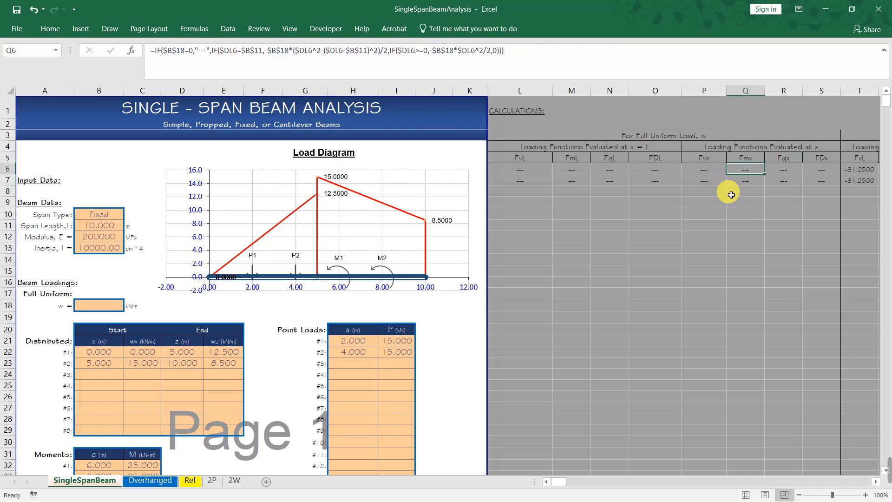
pyautogui.click(715, 171)
pyautogui.click(656, 171)
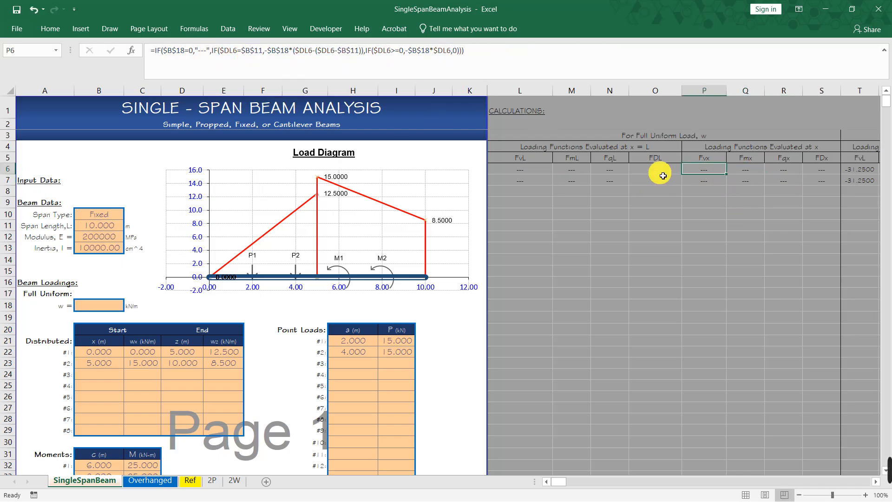
pyautogui.click(785, 170)
pyautogui.click(458, 59)
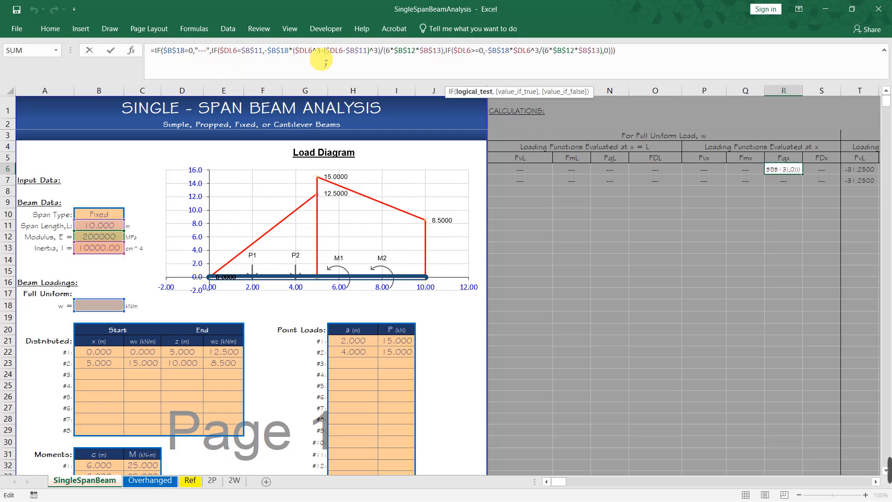
pyautogui.press('Escape')
# Examine the AND condition in the Distributed Load #1 FvL formula in cell T6
pyautogui.click(849, 171)
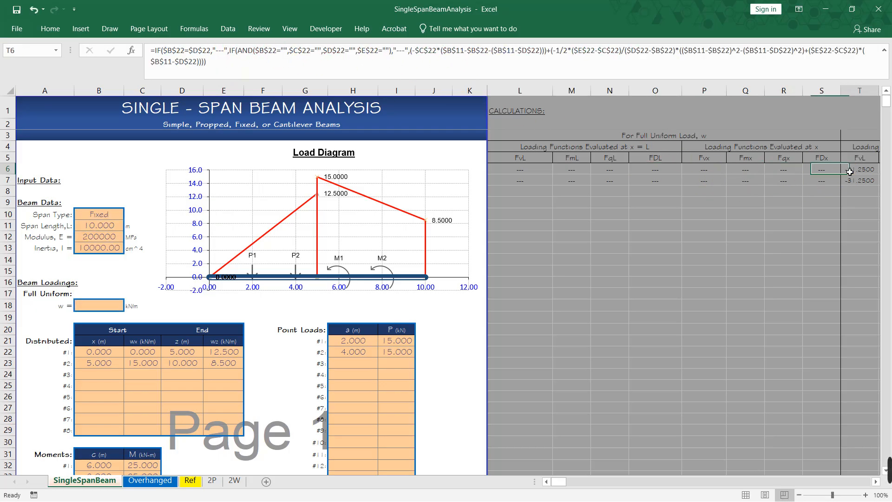
pyautogui.click(253, 52)
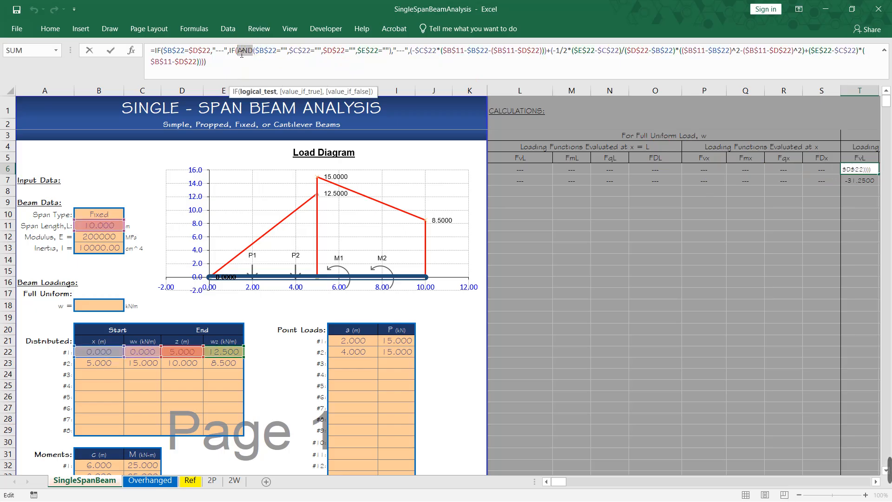
pyautogui.press('Escape')
# Review the full uniform load cells in rows 6 and 7, and view the Distributed Load #2 Fqx formula in AH6
pyautogui.click(659, 172)
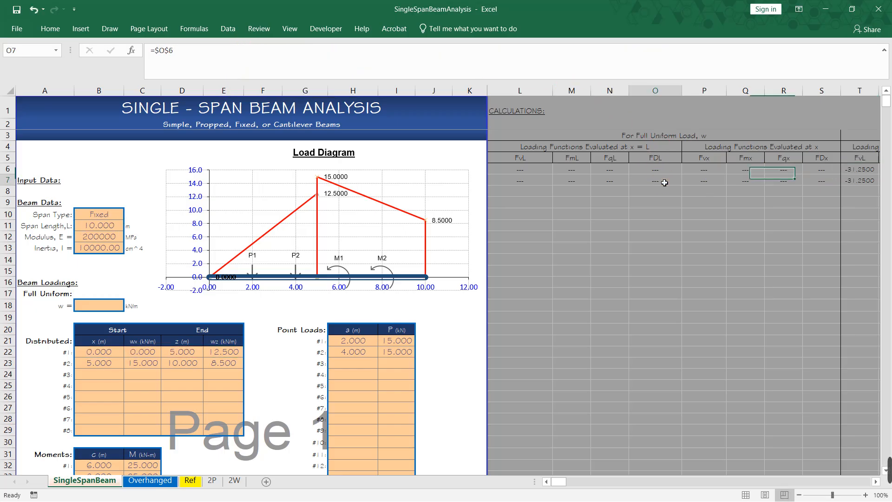
pyautogui.click(537, 172)
pyautogui.click(534, 186)
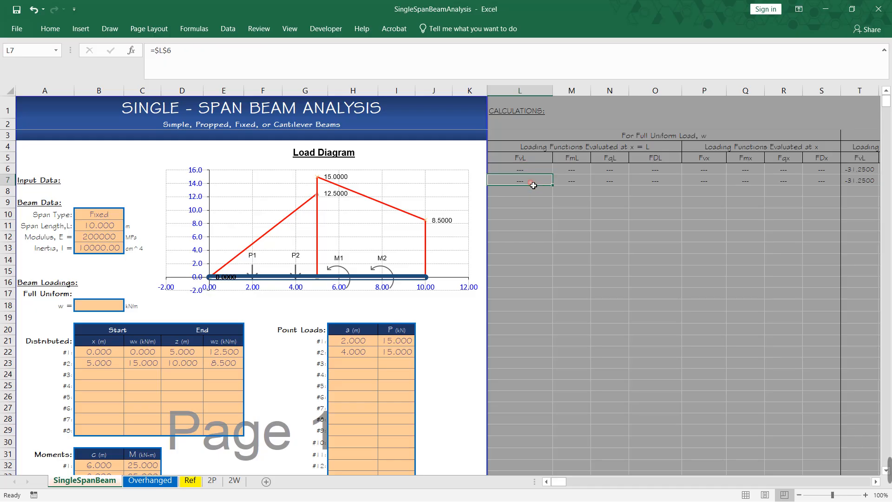
pyautogui.moveTo(530, 172); pyautogui.dragTo(812, 181)
pyautogui.click(703, 173)
pyautogui.click(725, 171)
pyautogui.click(763, 172)
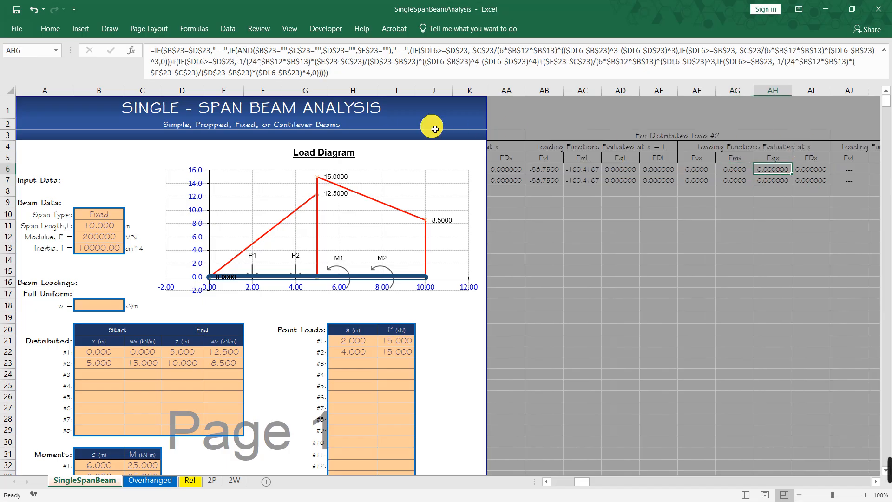
# Review the x = L and x loading function blocks from the full uniform load through Distributed Load #4
pyautogui.hscroll(-4, 718, 139)
pyautogui.hscroll(-3, 675, 146)
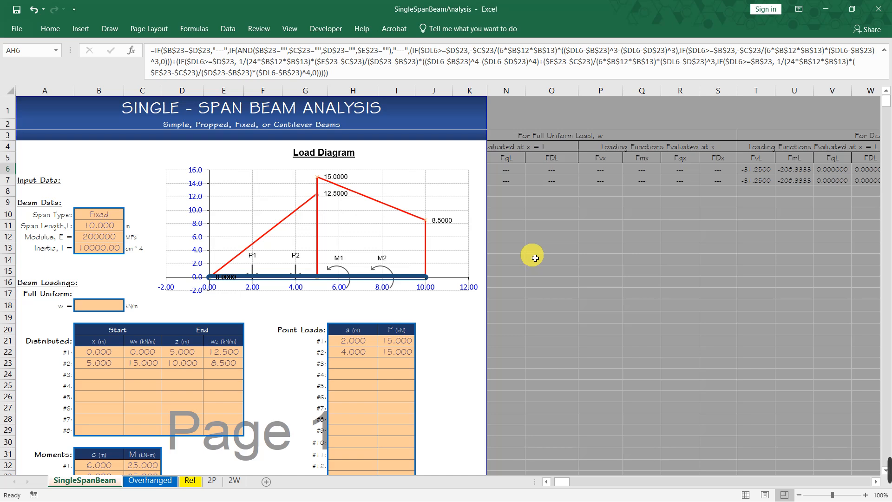
pyautogui.hscroll(-2, 571, 171)
pyautogui.moveTo(591, 141); pyautogui.dragTo(799, 173)
pyautogui.hscroll(3, 743, 149)
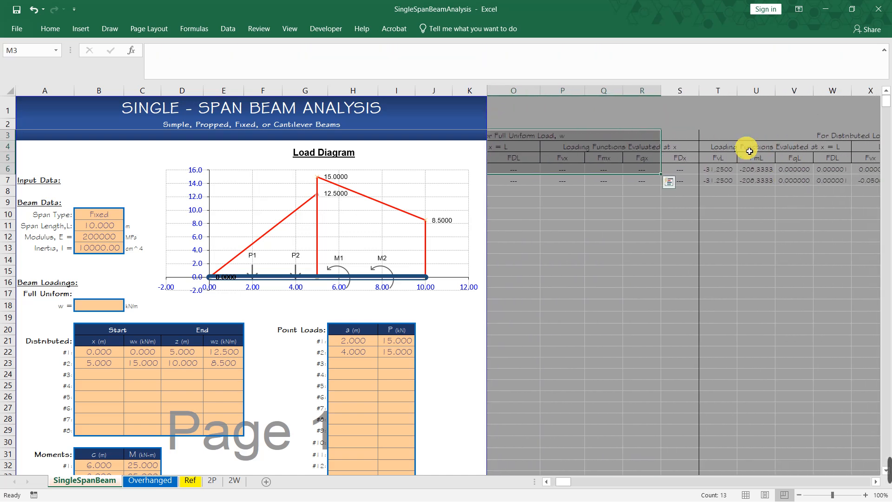
pyautogui.moveTo(650, 136); pyautogui.dragTo(869, 169)
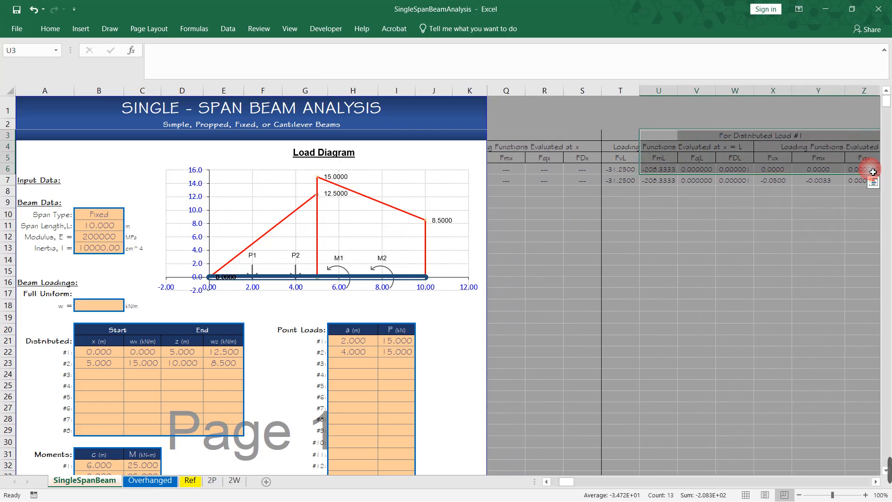
pyautogui.hscroll(6, 842, 169)
pyautogui.moveTo(739, 139); pyautogui.dragTo(614, 163)
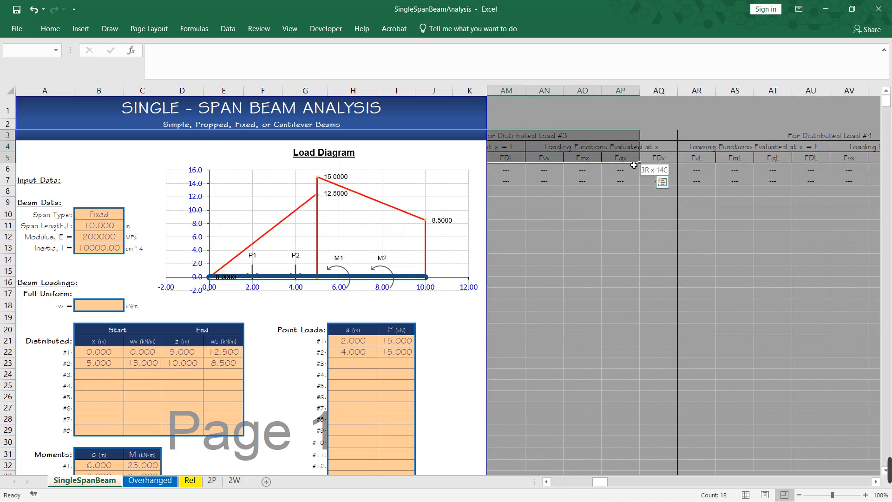
pyautogui.hscroll(4, 774, 159)
pyautogui.moveTo(725, 135); pyautogui.dragTo(798, 169)
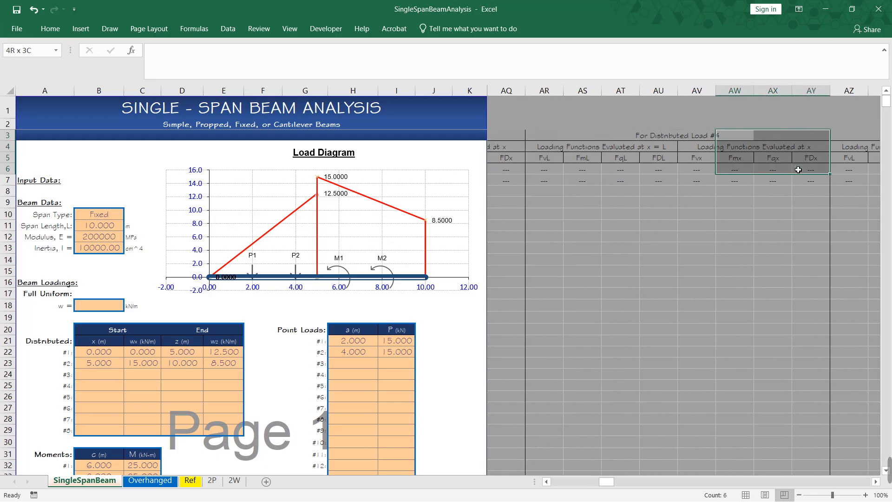
pyautogui.moveTo(549, 147); pyautogui.dragTo(799, 154)
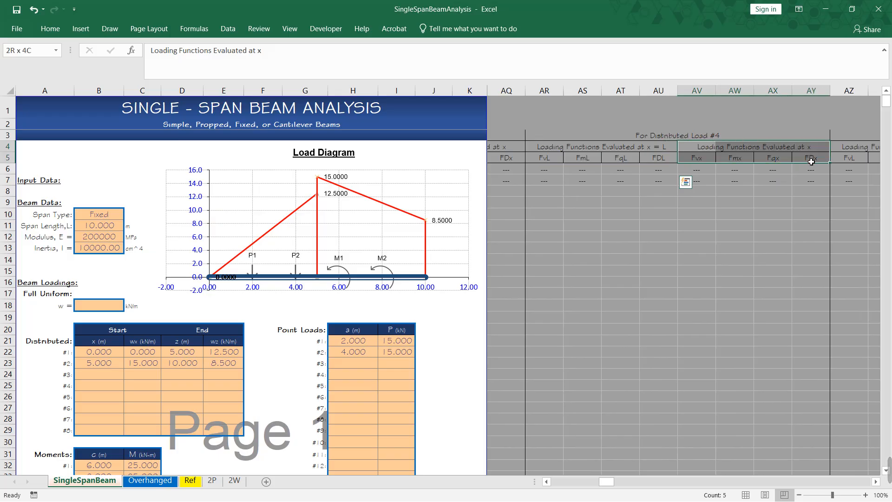
# Look over the Distributed Load #4 functions evaluated at x and the distributed load blocks that follow
pyautogui.moveTo(698, 152); pyautogui.dragTo(803, 160)
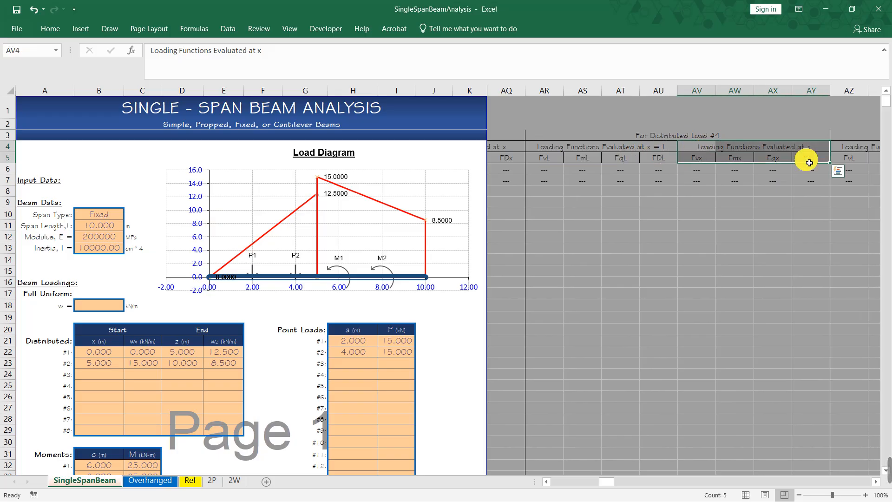
pyautogui.hscroll(4, 837, 161)
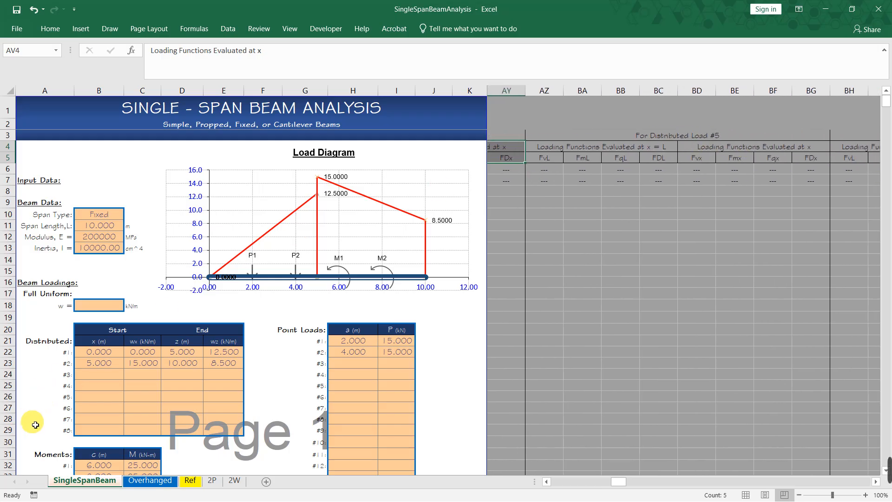
pyautogui.hscroll(7, 747, 178)
pyautogui.hscroll(3, 772, 172)
pyautogui.hscroll(-8, 769, 172)
pyautogui.hscroll(-12, 561, 215)
pyautogui.hscroll(-3, 597, 183)
# Select the row 6 and 7 loading function values for Distributed Load #1, and those for Distributed Load #2
pyautogui.click(617, 172)
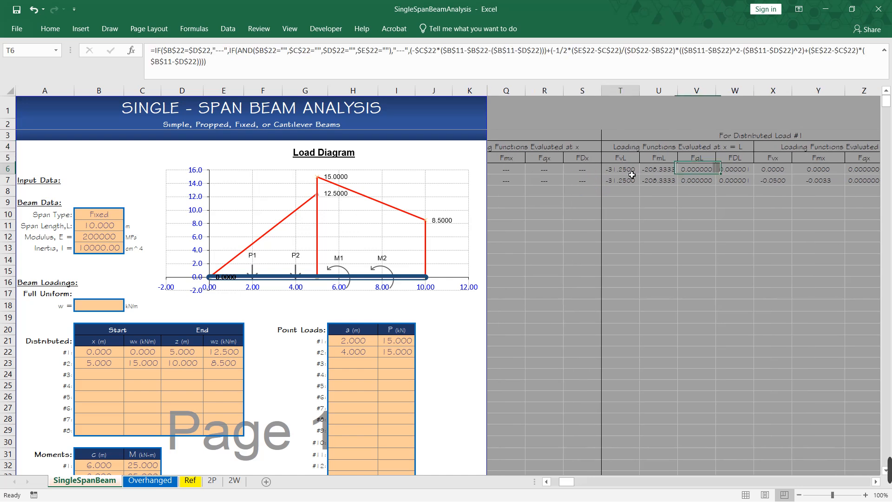
pyautogui.moveTo(617, 172); pyautogui.dragTo(885, 187)
pyautogui.moveTo(748, 183)
pyautogui.mouseDown()
pyautogui.moveTo(659, 181)
pyautogui.moveTo(887, 178)
pyautogui.moveTo(731, 180)
pyautogui.mouseUp()
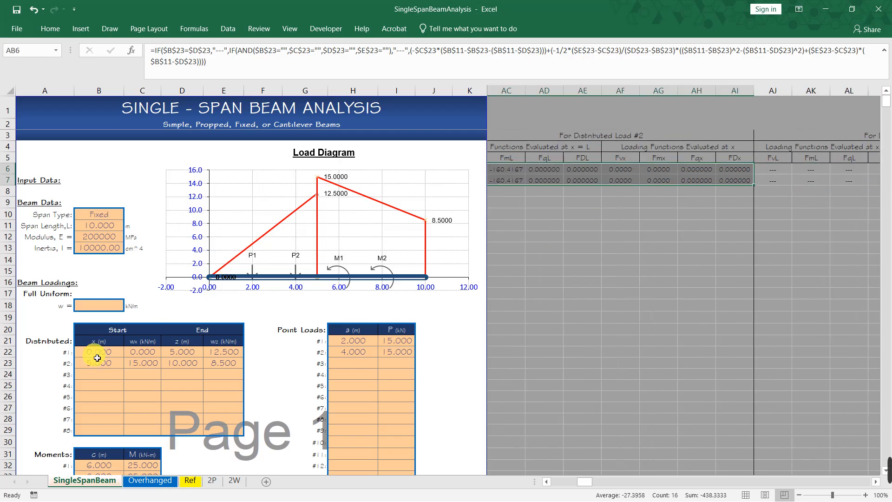
# Examine the Distributed Load #1 FvL formula in T6 and its references to the load inputs in row 22
pyautogui.hscroll(-5, 759, 401)
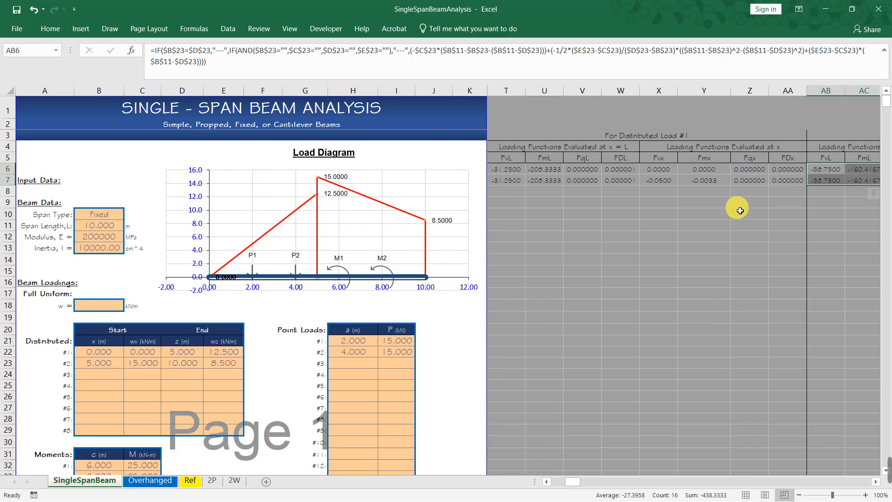
pyautogui.hscroll(-1, 674, 195)
pyautogui.click(537, 168)
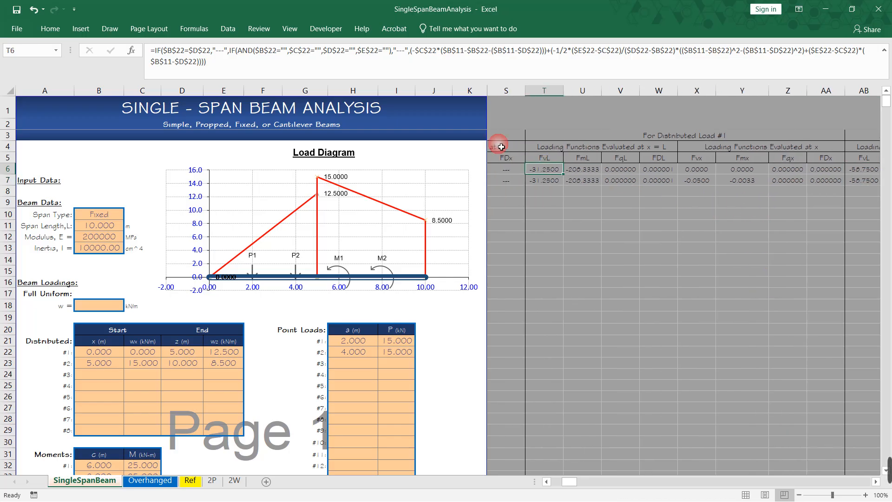
pyautogui.moveTo(394, 52); pyautogui.dragTo(208, 361)
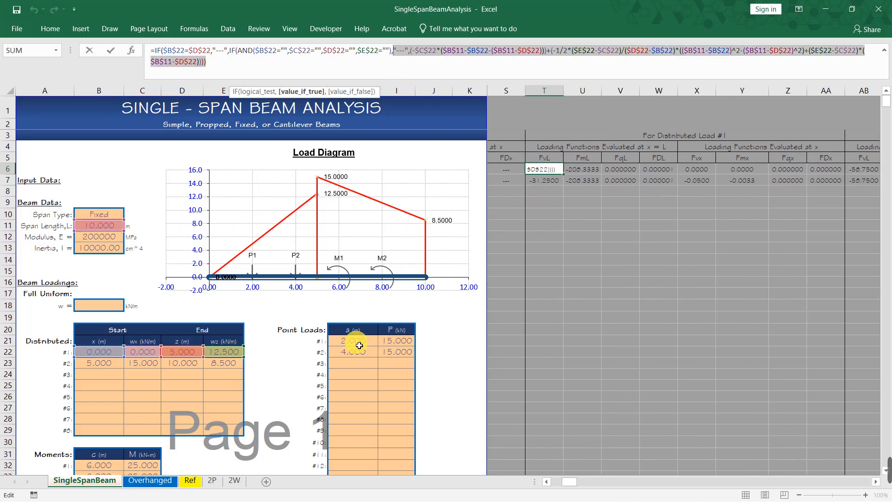
pyautogui.press('Escape')
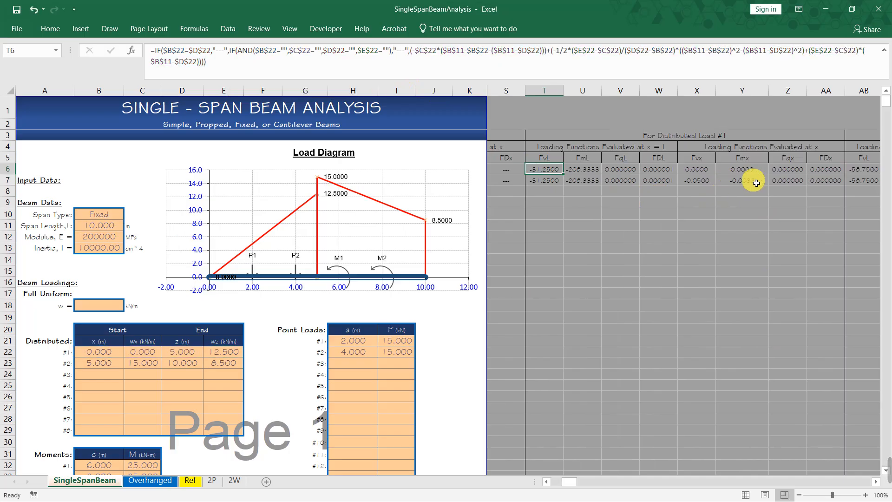
# Trace the Distributed Load #2 FvL formula in AB6 to its input cells, and review the first-row formulas across that block
pyautogui.click(861, 170)
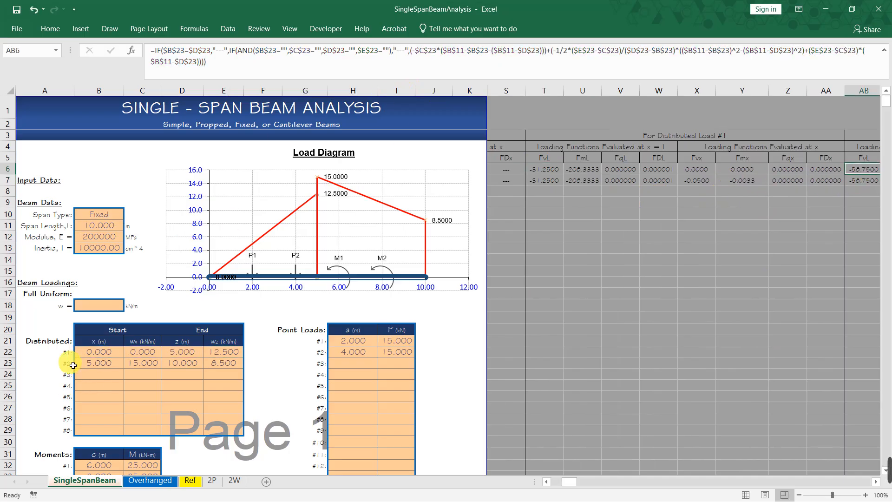
pyautogui.click(548, 55)
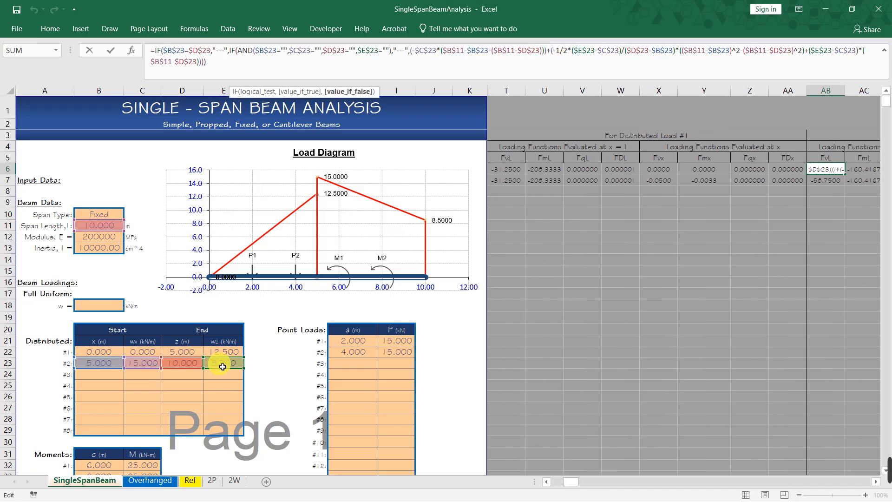
pyautogui.press('Escape')
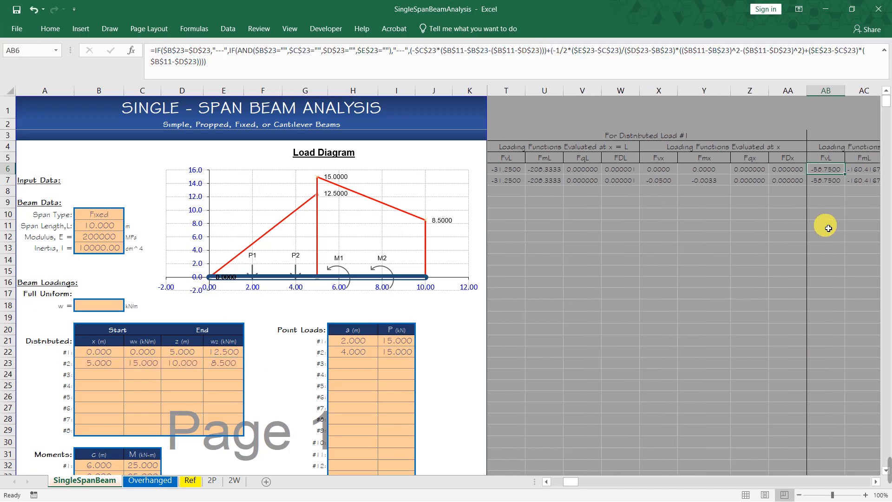
pyautogui.press('Right')
pyautogui.press('Right')
pyautogui.press('Right')
pyautogui.press('Right')
pyautogui.press('Right')
pyautogui.press('Right')
pyautogui.press('Right')
pyautogui.press('Right')
pyautogui.press('Right')
pyautogui.press('Right')
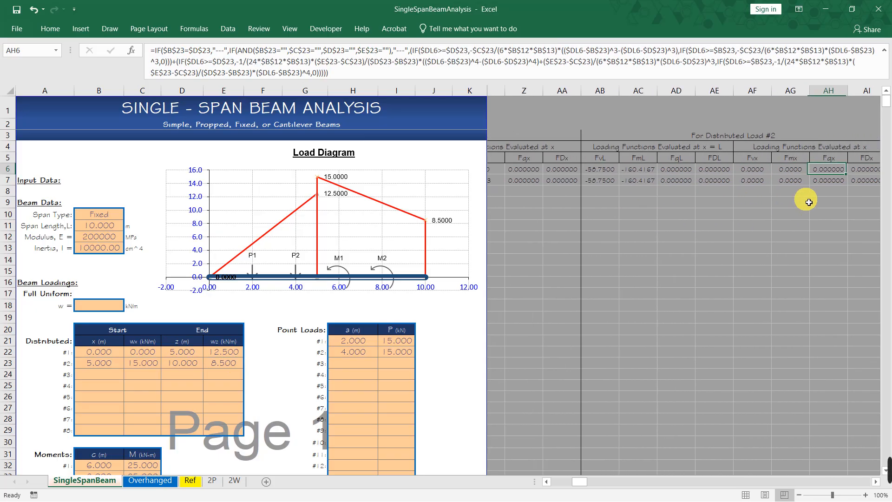
# Trace the Distributed Load #3 FvL formula in cell AJ6 to its input cells in row 24
pyautogui.click(781, 171)
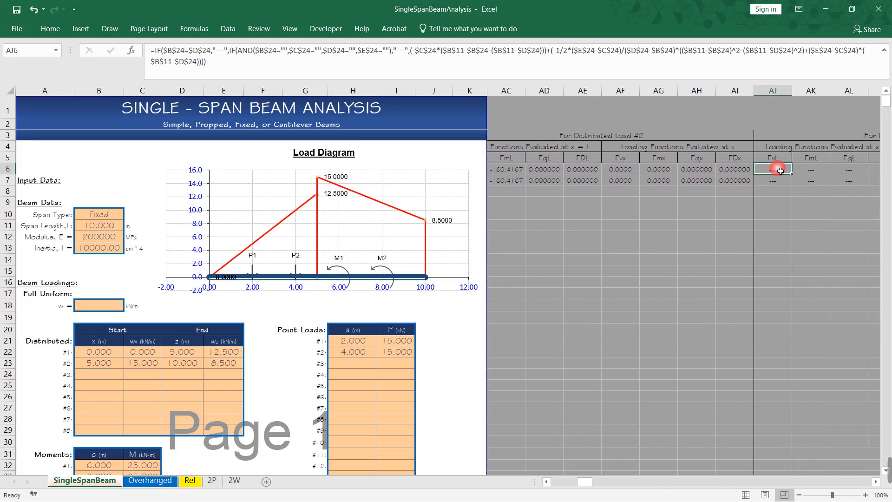
pyautogui.click(259, 70)
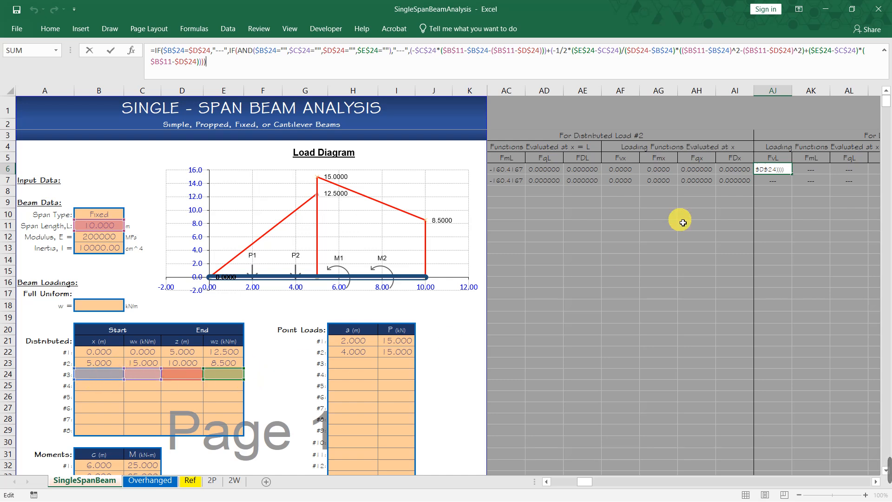
pyautogui.press('Return')
# Review the first-row formulas cell by cell from Distributed Load #3 through Distributed Load #8
pyautogui.click(815, 165)
pyautogui.press('Right')
pyautogui.press('Right')
pyautogui.press('Right')
pyautogui.press('Right')
pyautogui.press('Right')
pyautogui.press('Right')
pyautogui.press('Right')
pyautogui.press('Right')
pyautogui.press('Right')
pyautogui.press('Right')
pyautogui.press('Right')
pyautogui.press('Right')
pyautogui.press('Right')
pyautogui.press('Right')
pyautogui.press('Right')
pyautogui.press('Right')
pyautogui.press('Right')
pyautogui.press('Right')
pyautogui.press('Right')
pyautogui.press('Right')
pyautogui.press('Right')
pyautogui.press('Right')
pyautogui.press('Right')
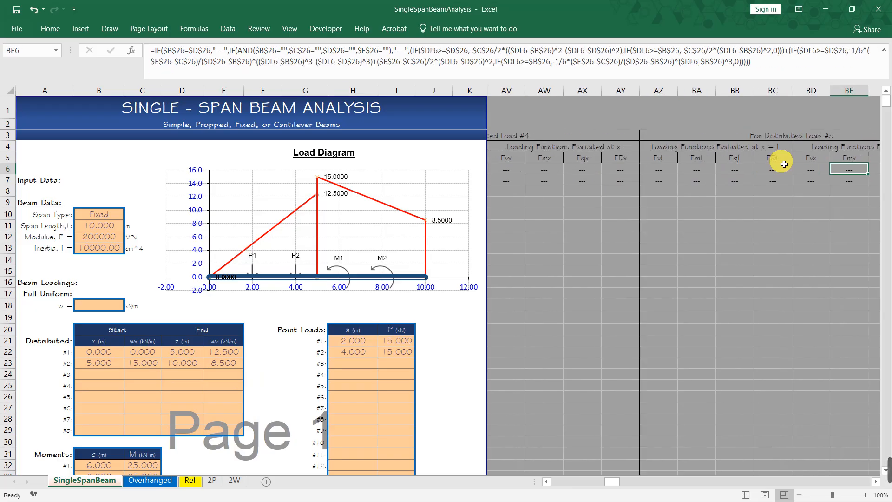
pyautogui.press('Right')
pyautogui.press('Right')
pyautogui.press('Right')
pyautogui.press('Right')
pyautogui.press('Right')
pyautogui.press('Right')
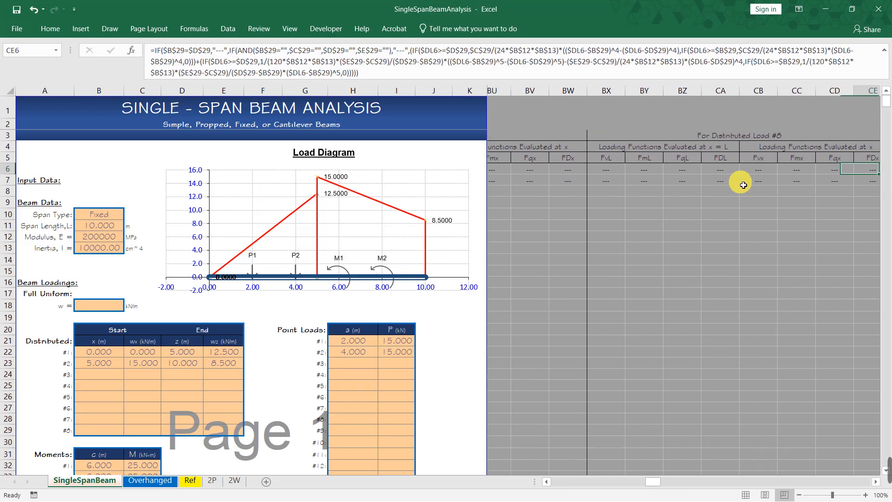
# Trace the Distributed Load #8 FvL formula in BX6 to its inputs in row 29, and review that block's formulas up to CD6
pyautogui.click(594, 174)
pyautogui.press('F2')
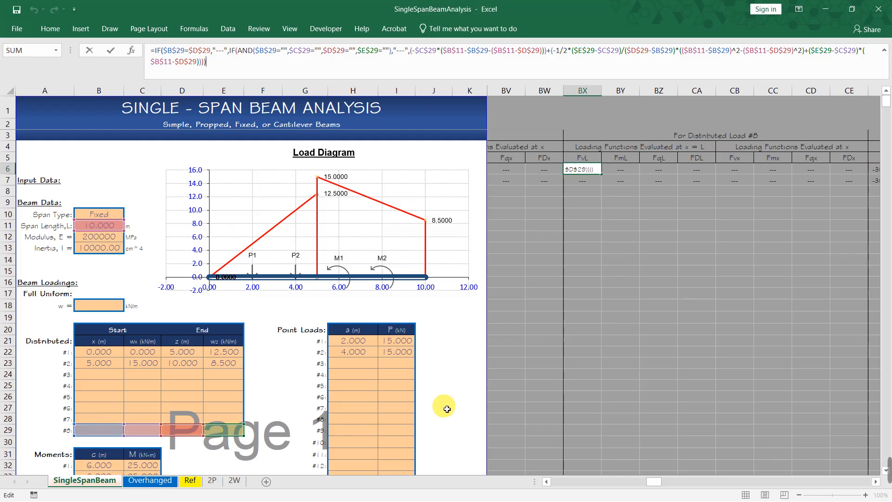
pyautogui.press('Escape')
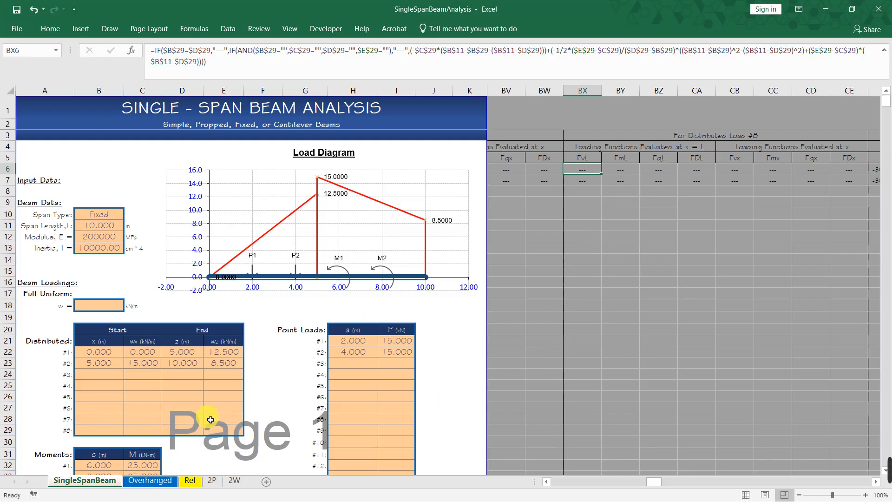
pyautogui.press('Right')
pyautogui.press('Right')
pyautogui.press('Right')
pyautogui.press('Right')
pyautogui.press('Right')
pyautogui.press('Right')
pyautogui.press('Right')
pyautogui.press('Right')
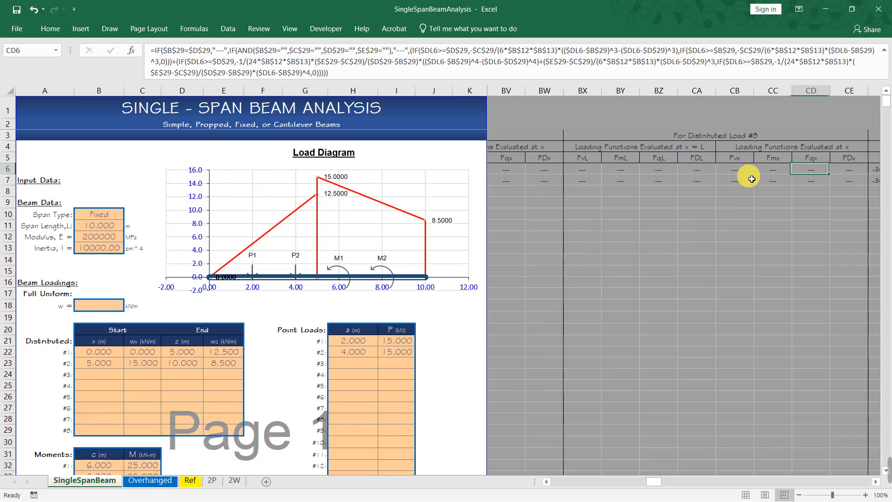
# Find the loading function block for all 15 point loads and view the point load input table
pyautogui.press('Right')
pyautogui.press('Right')
pyautogui.press('Right')
pyautogui.press('Right')
pyautogui.press('Right')
pyautogui.press('Right')
pyautogui.press('Right')
pyautogui.press('Right')
pyautogui.press('Right')
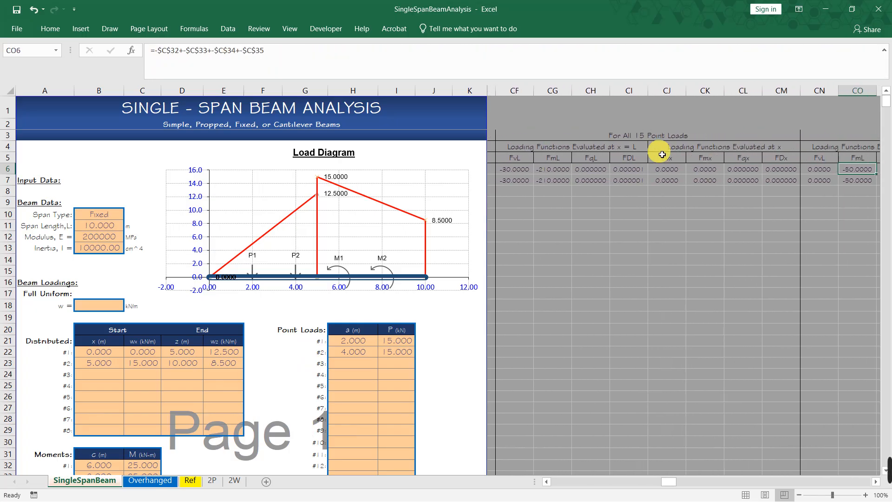
pyautogui.click(580, 139)
pyautogui.click(630, 139)
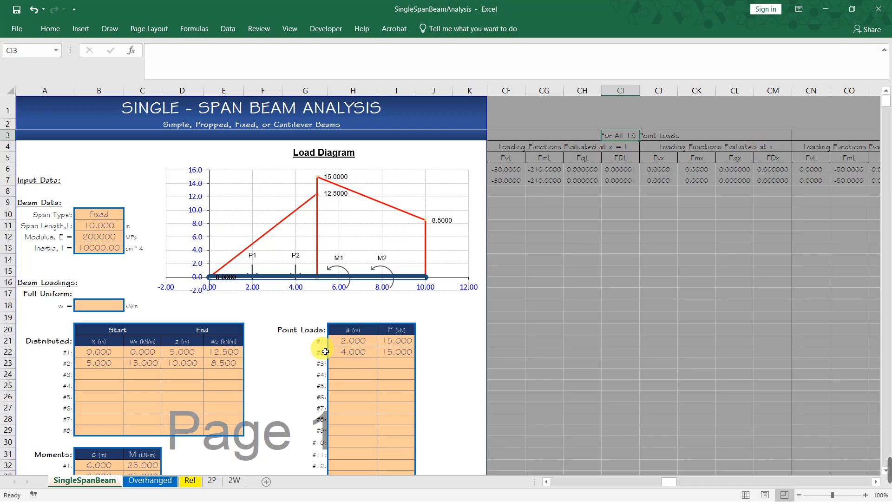
pyautogui.scroll(-5, 327, 351)
pyautogui.scroll(1, 652, 326)
pyautogui.scroll(4, 653, 339)
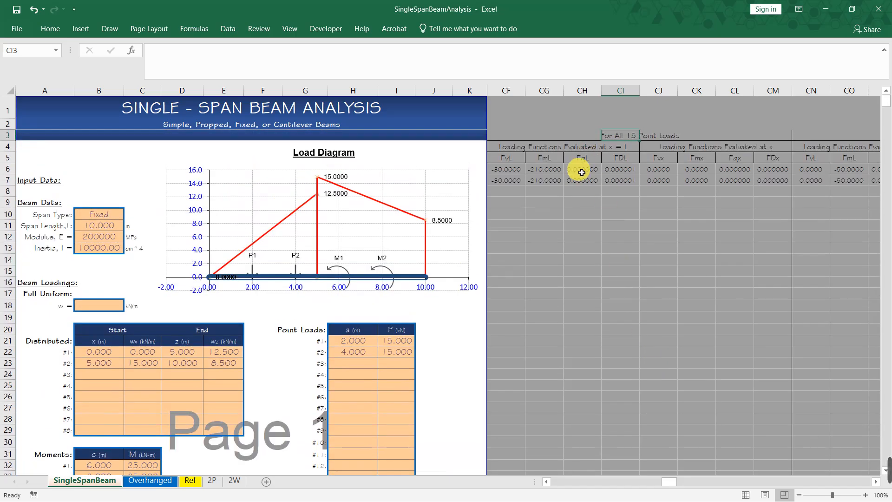
# Enlarge the formula bar to show the entire point load FqL formula in cell CH6
pyautogui.click(583, 169)
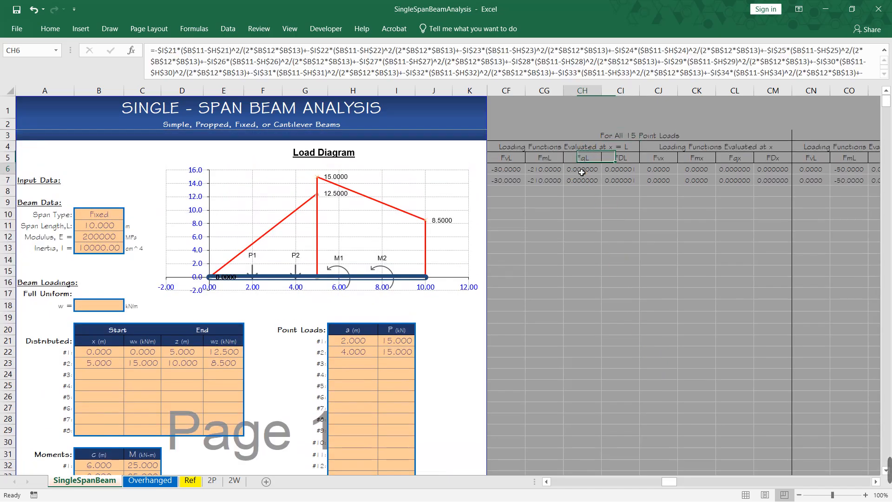
pyautogui.click(887, 75)
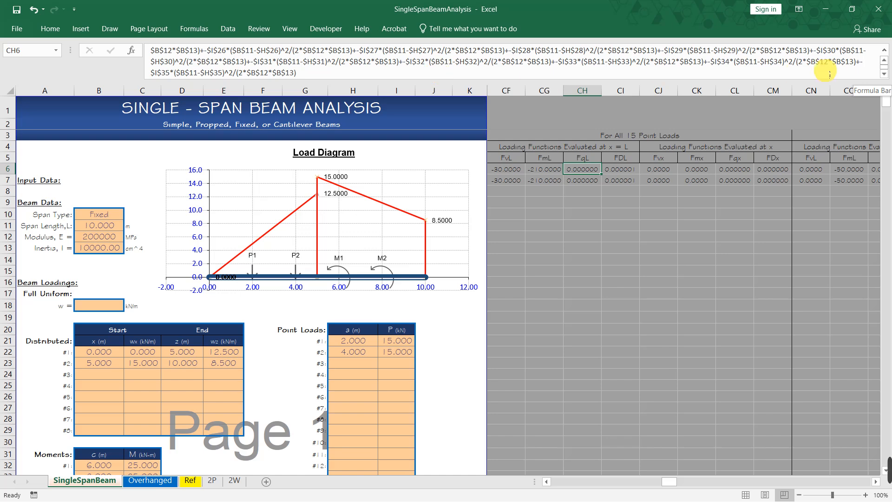
pyautogui.click(885, 57)
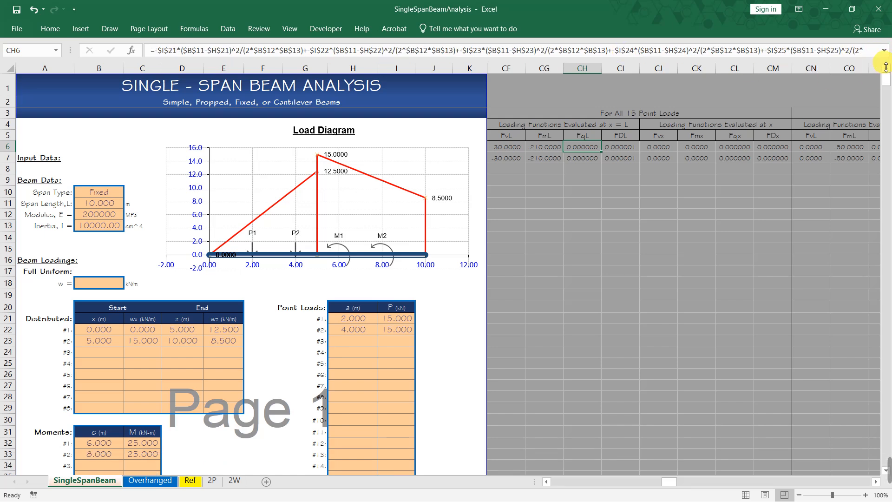
pyautogui.click(884, 51)
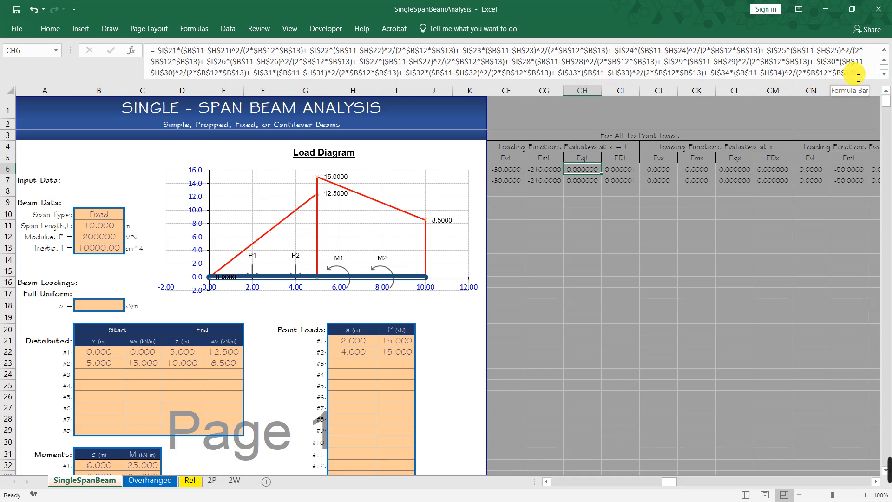
pyautogui.moveTo(797, 96); pyautogui.dragTo(797, 101)
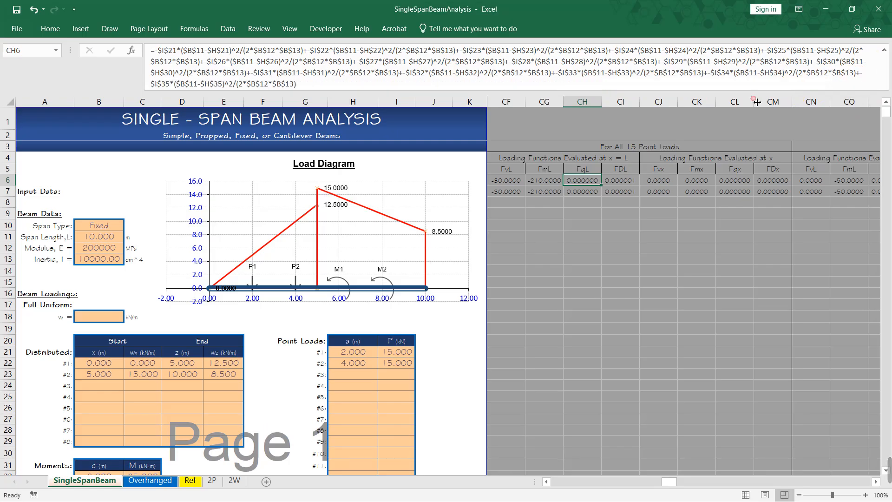
# Trace the references of the CH6 FqL formula through the point load inputs in rows 21 to 35
pyautogui.click(469, 73)
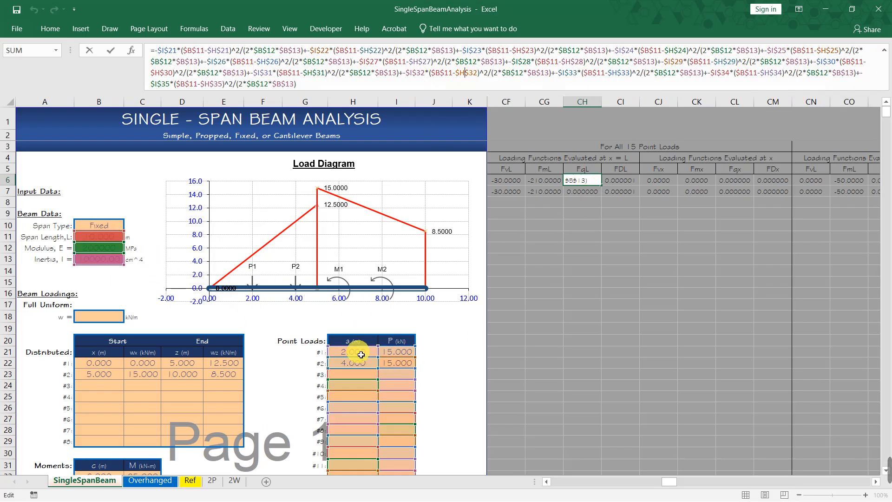
pyautogui.scroll(-4, 376, 396)
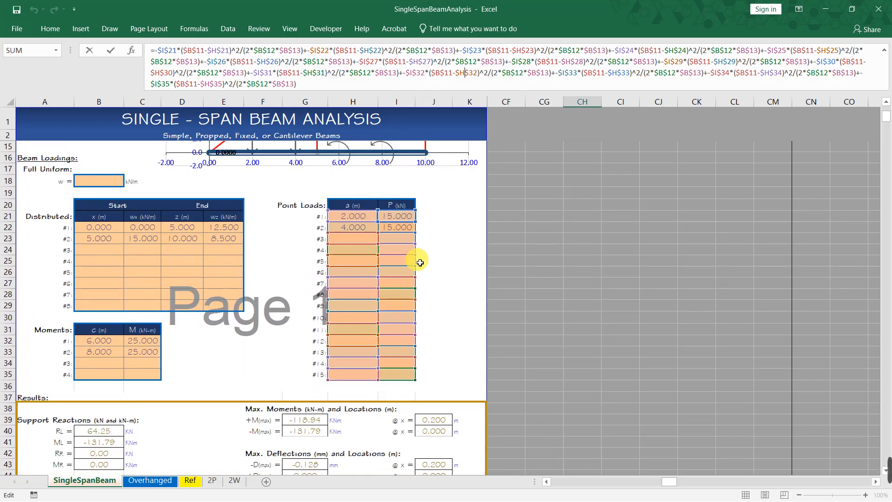
pyautogui.scroll(-1, 627, 294)
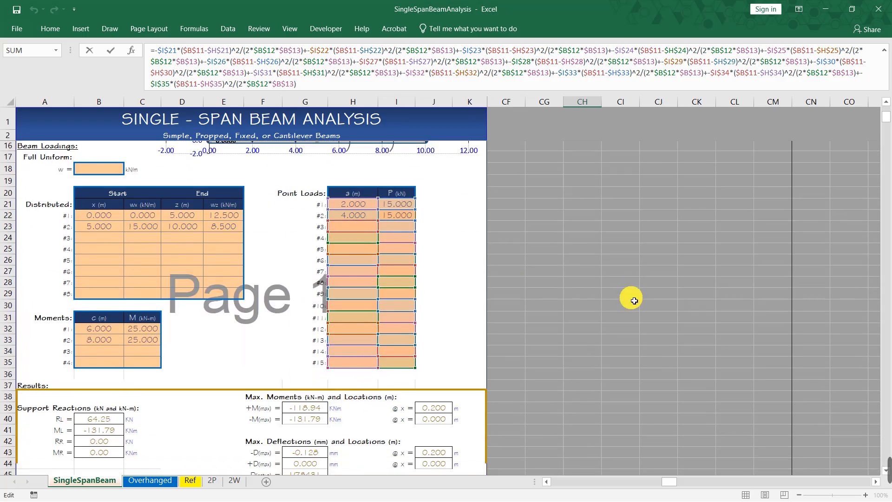
pyautogui.press('Escape')
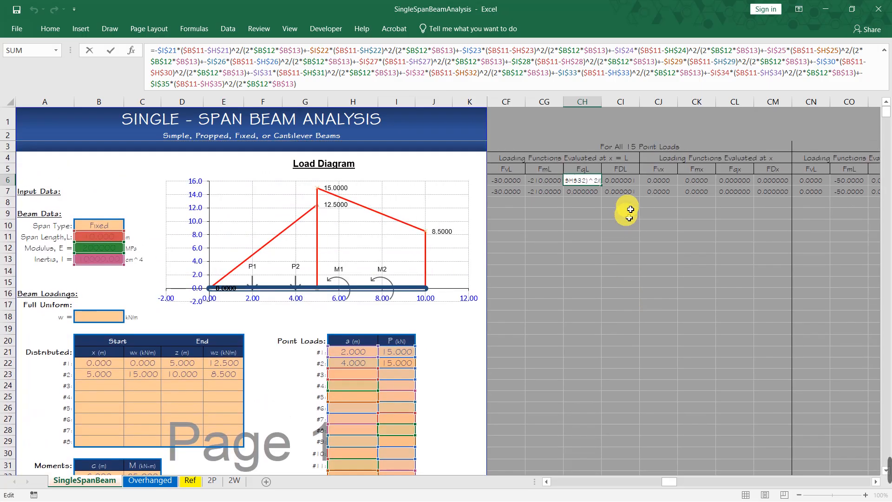
# Examine the point load FDL formula in cell CI6 and its references to the point load inputs
pyautogui.click(622, 185)
pyautogui.click(587, 73)
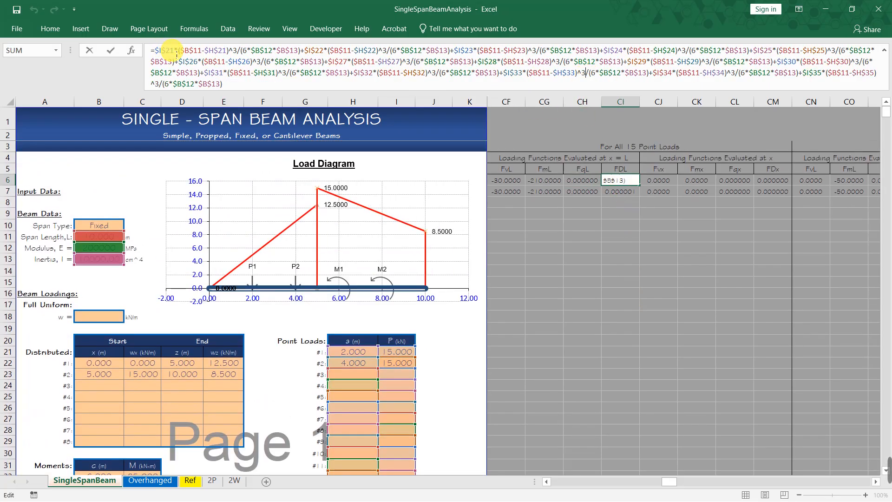
pyautogui.press('Escape')
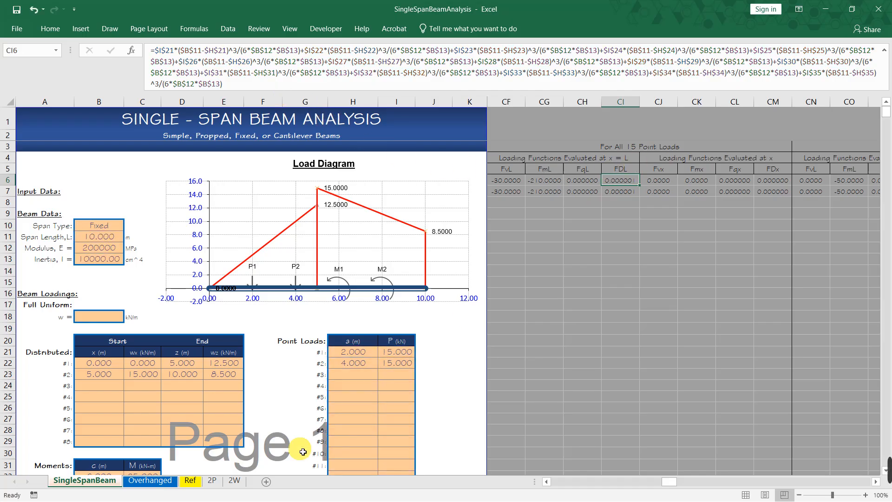
# Open the Ref sheet and view the theoretical loading functions for point loads
pyautogui.click(630, 147)
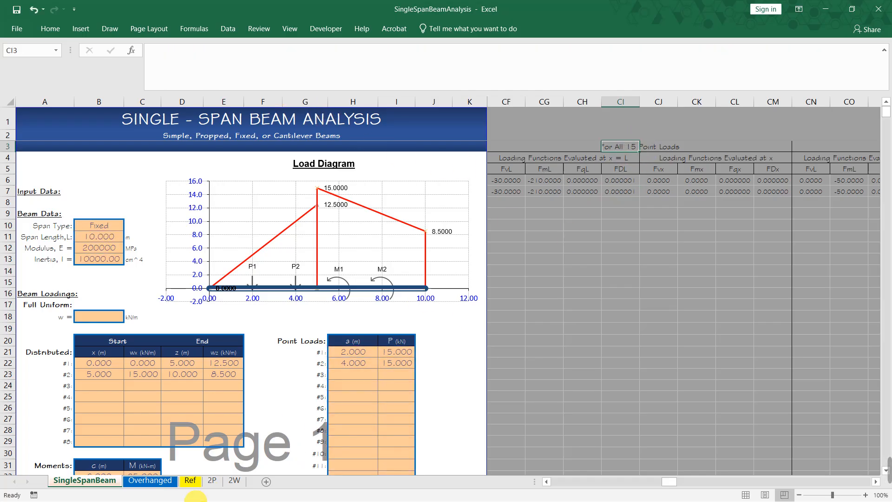
pyautogui.click(190, 480)
pyautogui.scroll(-3, 171, 339)
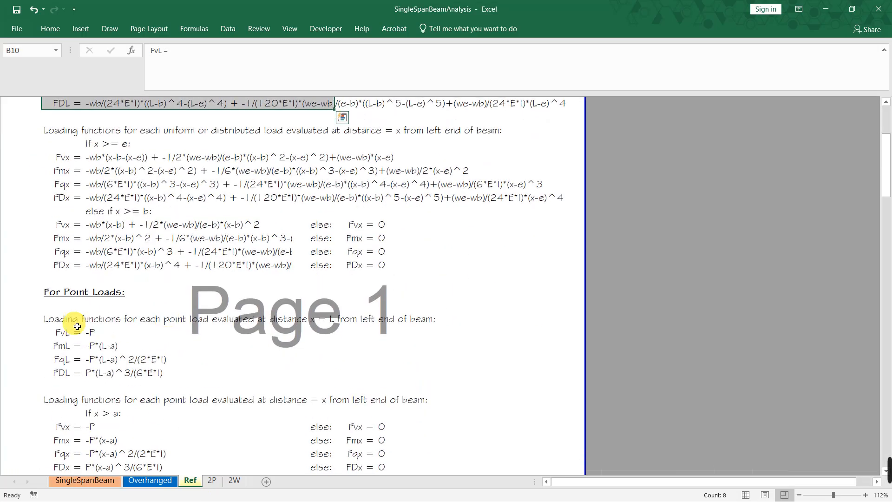
# Highlight the point load loading functions evaluated at x = L and at distance x on the Ref sheet
pyautogui.scroll(-2, 56, 322)
pyautogui.moveTo(56, 243); pyautogui.dragTo(434, 296)
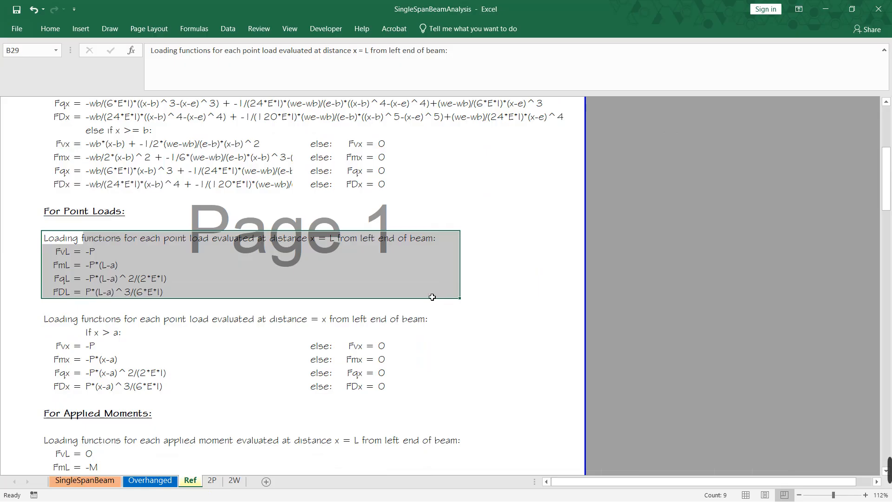
pyautogui.moveTo(56, 324); pyautogui.dragTo(433, 383)
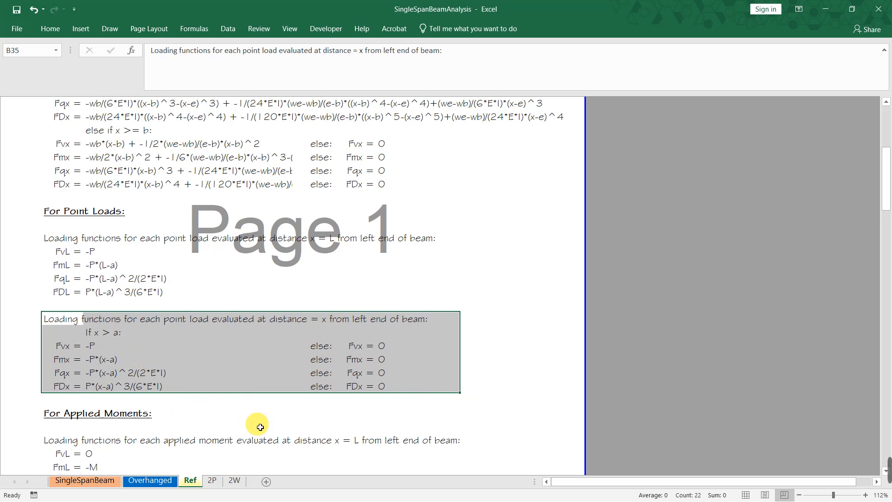
# Return to the SingleSpanBeam sheet and trace the references of the point load FDL formula in cell CI6
pyautogui.click(111, 485)
pyautogui.click(630, 184)
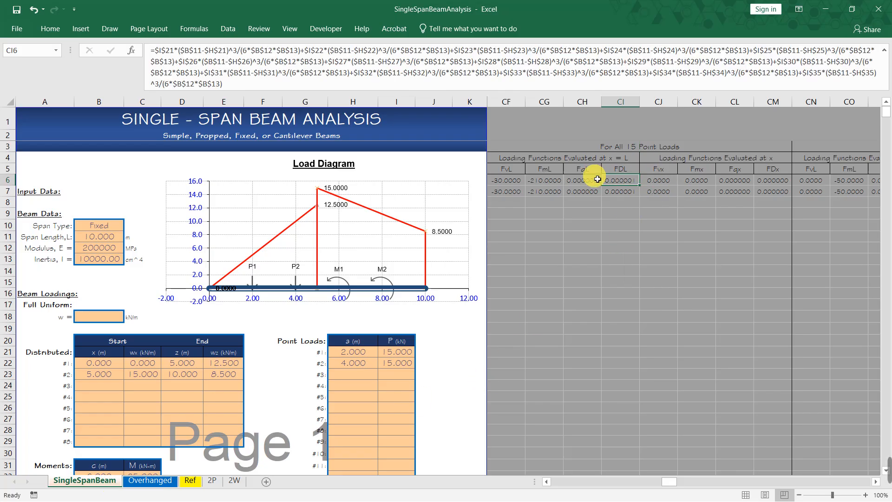
pyautogui.click(273, 50)
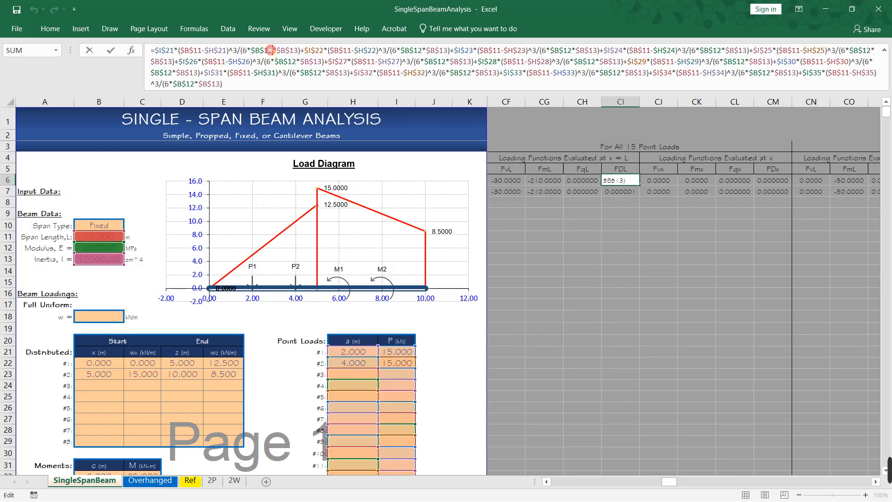
pyautogui.press('Escape')
# Go to the loading functions for all 4 applied moments and view the moment inputs in rows 32 to 35
pyautogui.press('Right')
pyautogui.press('Right')
pyautogui.press('Right')
pyautogui.press('Right')
pyautogui.press('Right')
pyautogui.press('Right')
pyautogui.press('Right')
pyautogui.press('Right')
pyautogui.press('Right')
pyautogui.press('Right')
pyautogui.press('Right')
pyautogui.press('Right')
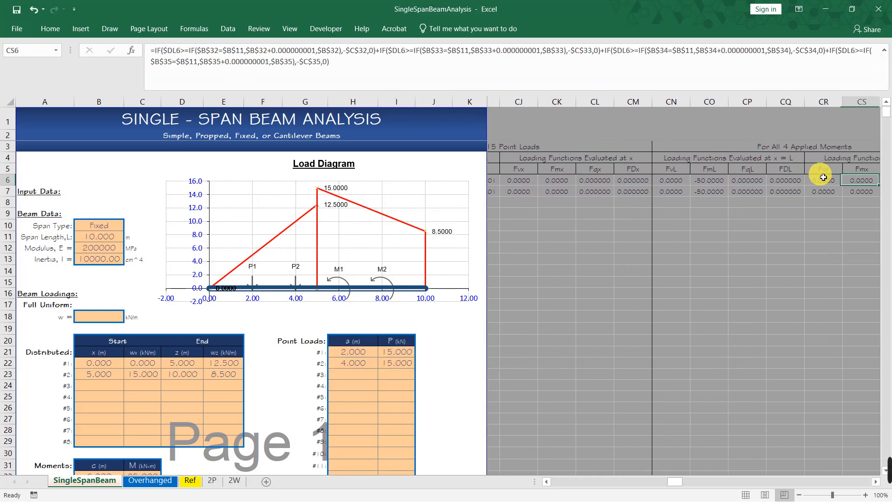
pyautogui.click(715, 152)
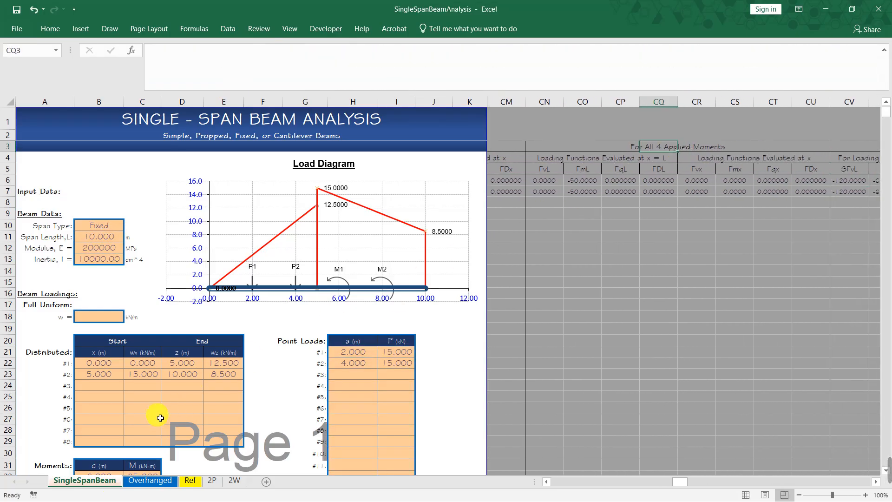
pyautogui.scroll(-4, 149, 412)
pyautogui.scroll(-1, 625, 255)
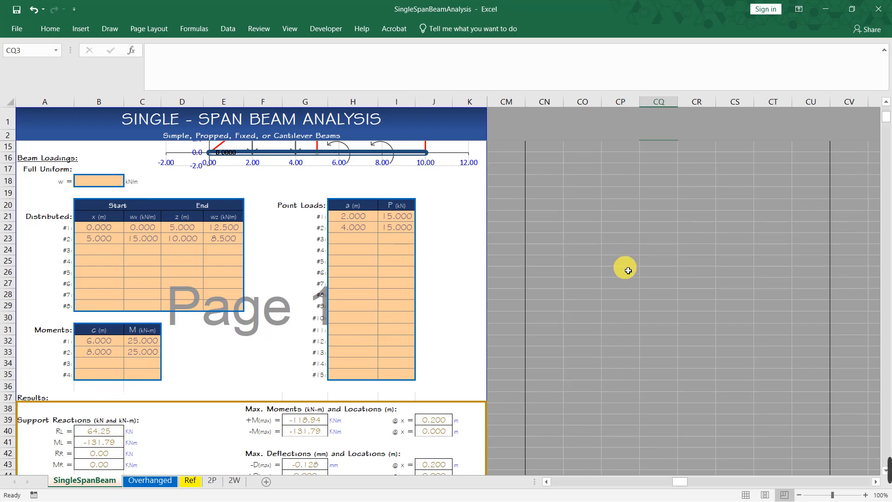
pyautogui.scroll(5, 623, 233)
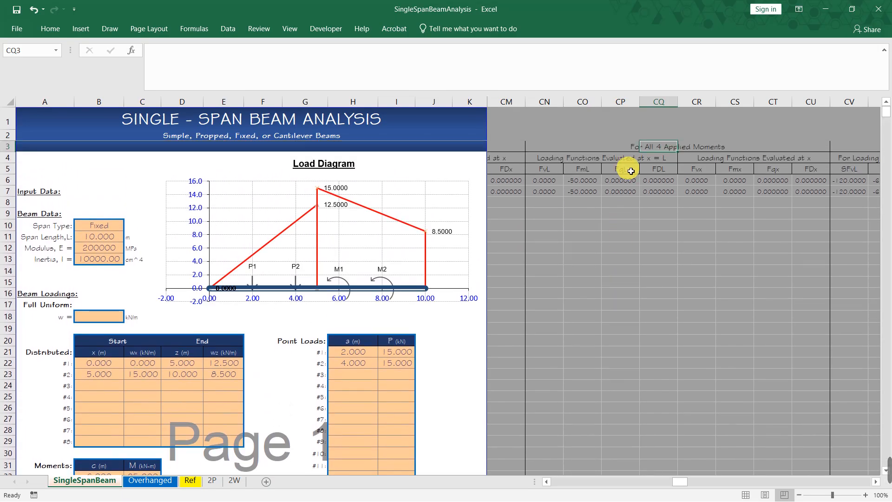
# Trace the references of the applied moment FqL formula in cell CP6 to the moment and beam data inputs
pyautogui.click(622, 184)
pyautogui.click(465, 50)
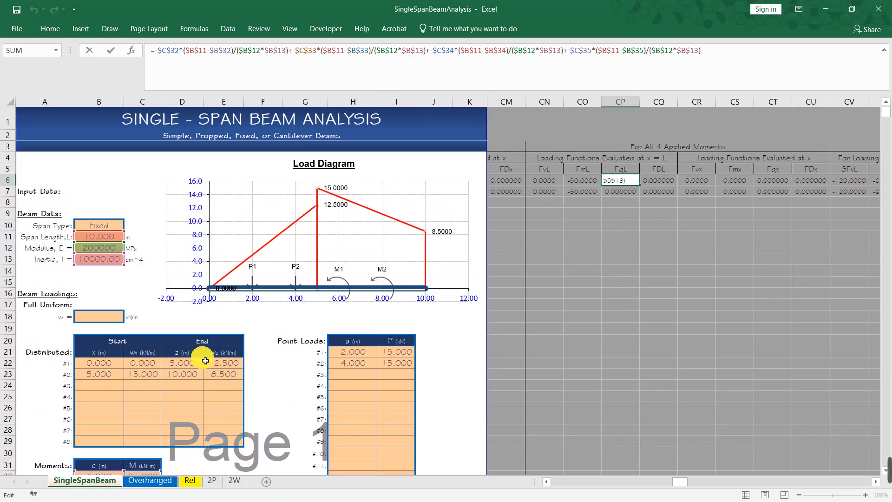
pyautogui.scroll(-3, 205, 360)
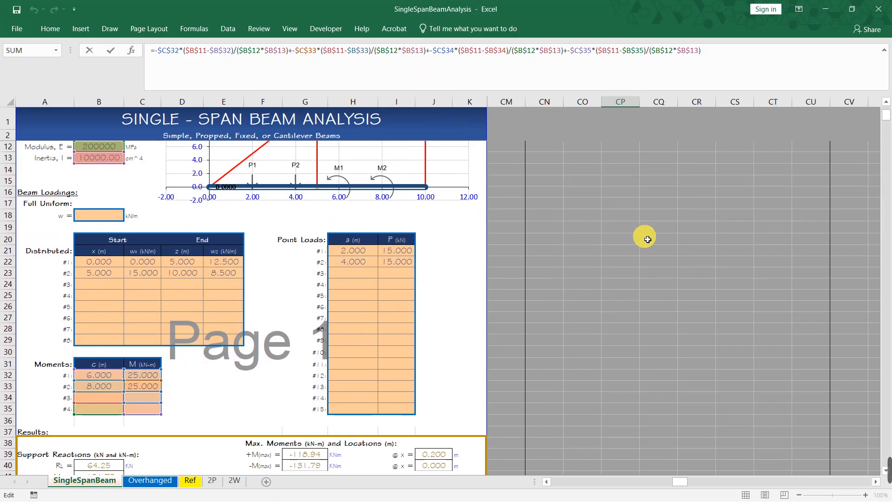
pyautogui.scroll(3, 646, 240)
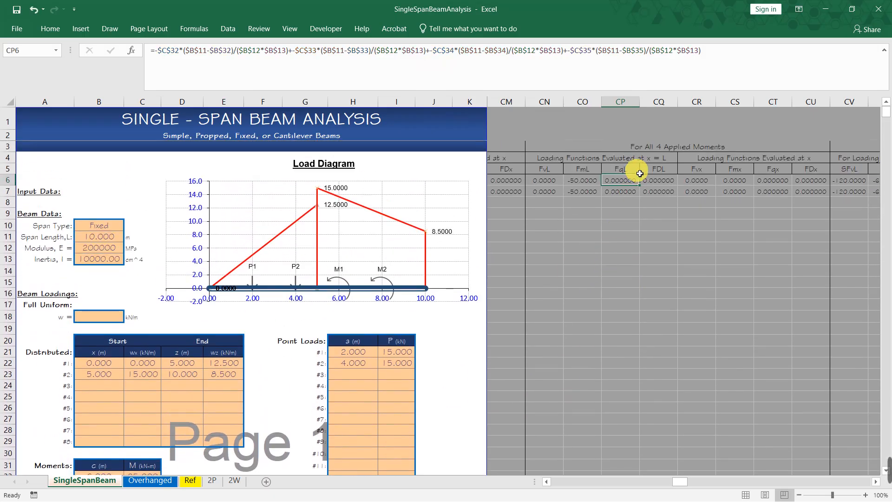
# Highlight the applied moment function blocks at x = L and at x, and trace the FDL formula's references in cell CQ6
pyautogui.moveTo(543, 157); pyautogui.dragTo(661, 356)
pyautogui.moveTo(696, 159); pyautogui.dragTo(825, 274)
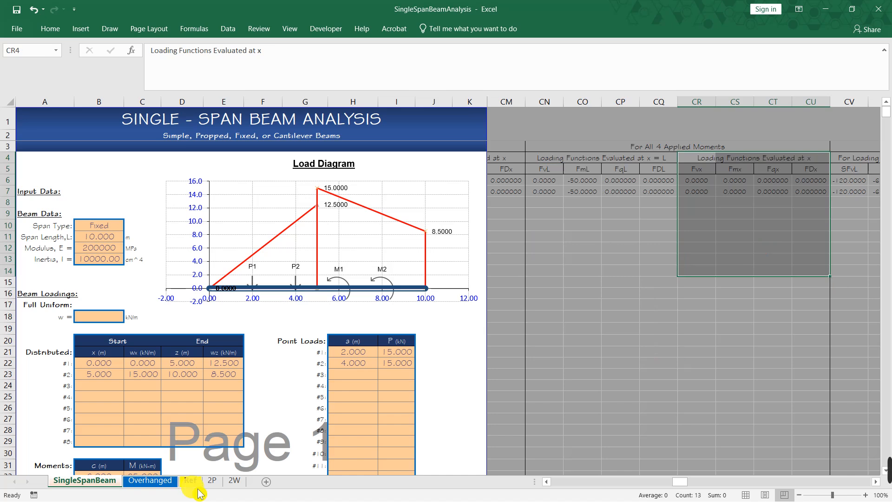
pyautogui.click(657, 182)
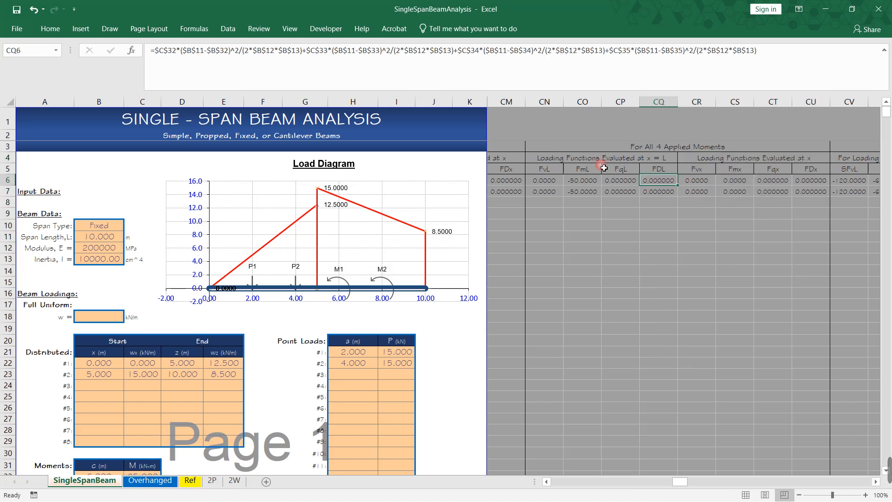
pyautogui.click(495, 54)
pyautogui.scroll(-3, 144, 347)
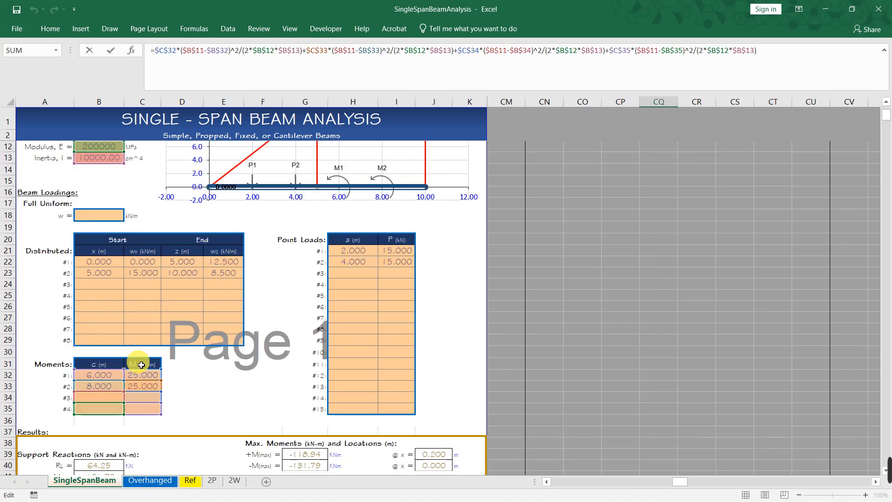
pyautogui.scroll(3, 153, 209)
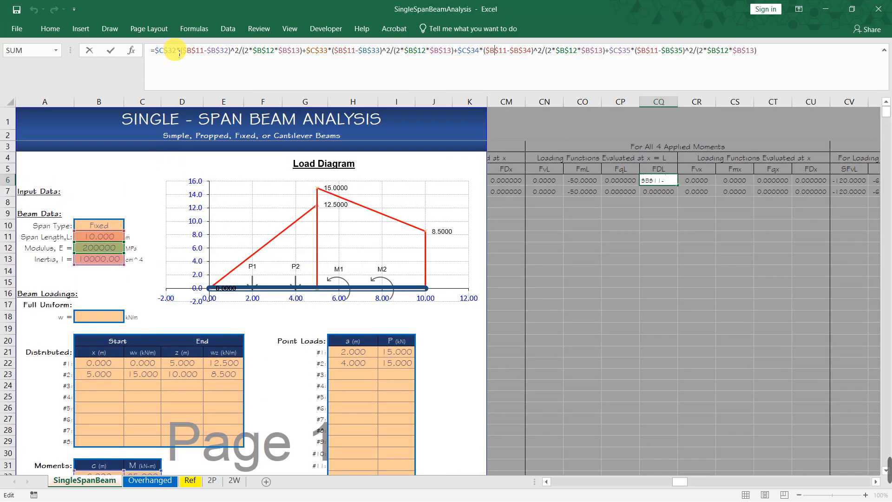
pyautogui.press('Escape')
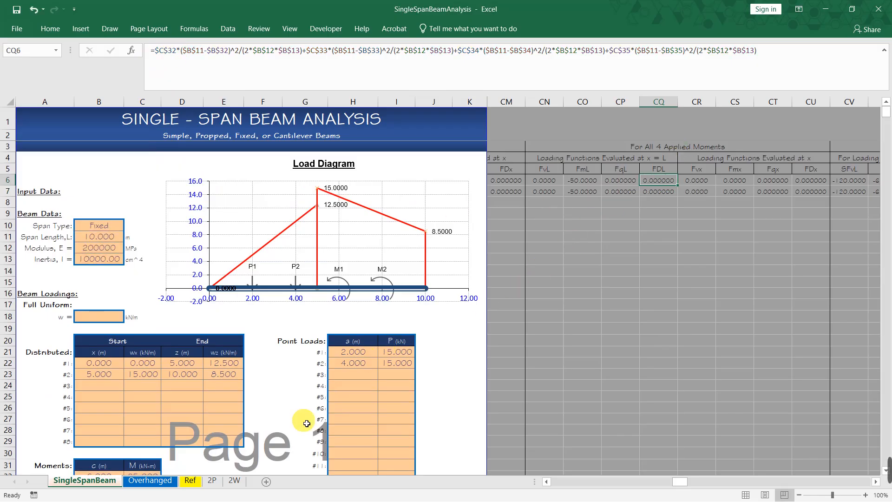
# Open the Ref sheet and highlight the applied moment loading functions evaluated at x = L and at distance x
pyautogui.click(197, 482)
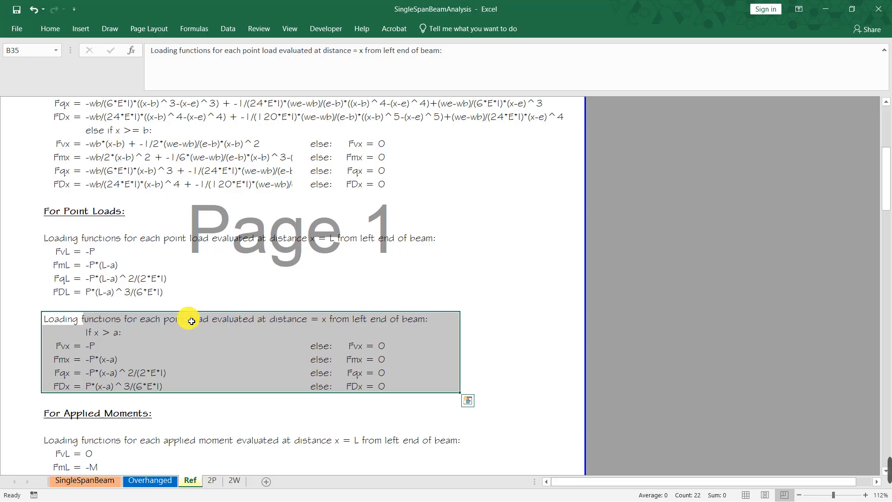
pyautogui.scroll(-4, 186, 321)
pyautogui.moveTo(57, 282); pyautogui.dragTo(457, 333)
pyautogui.scroll(-2, 233, 319)
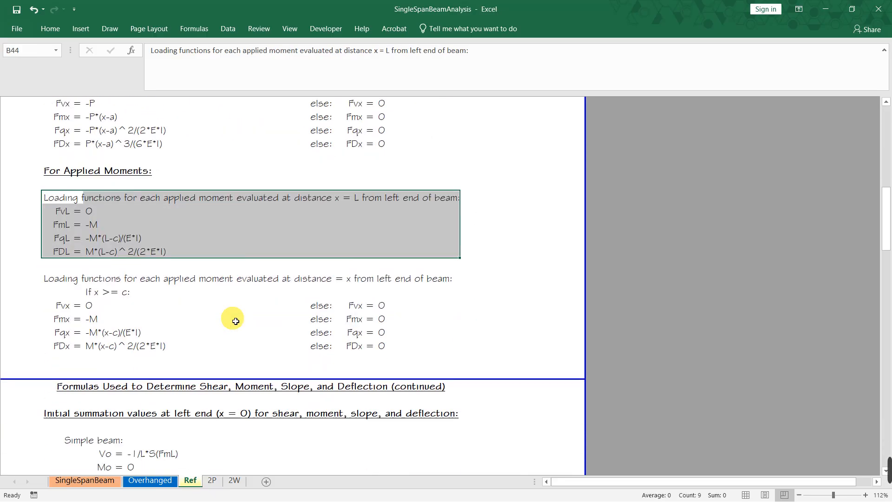
pyautogui.moveTo(61, 280); pyautogui.dragTo(451, 356)
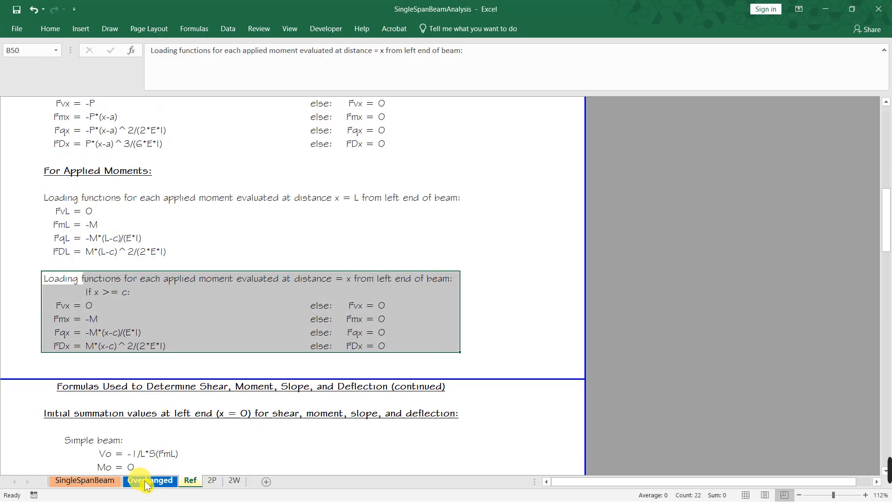
# Locate the summation columns on the SingleSpanBeam sheet and review the loading function equations on the Ref sheet
pyautogui.click(85, 480)
pyautogui.hscroll(4, 755, 186)
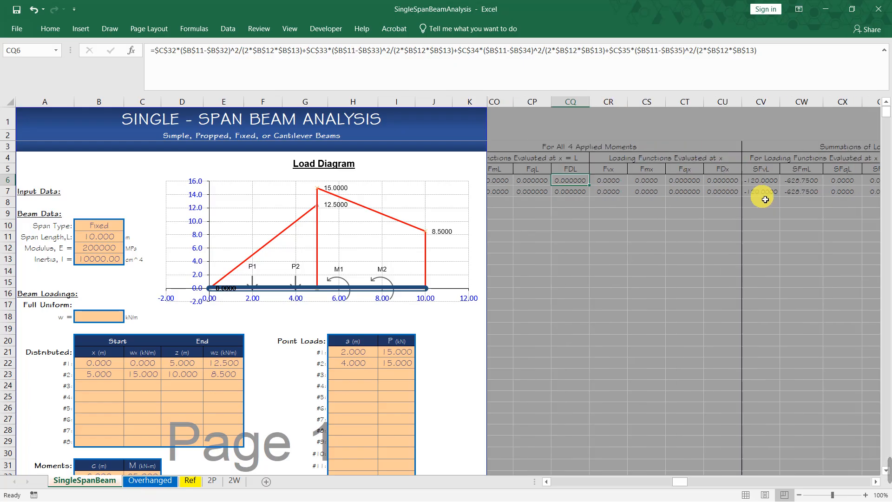
pyautogui.click(190, 479)
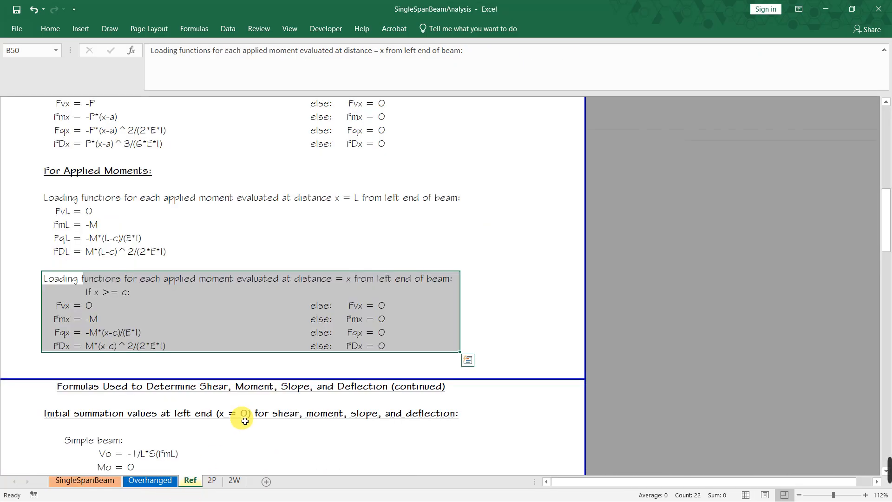
pyautogui.scroll(15, 286, 233)
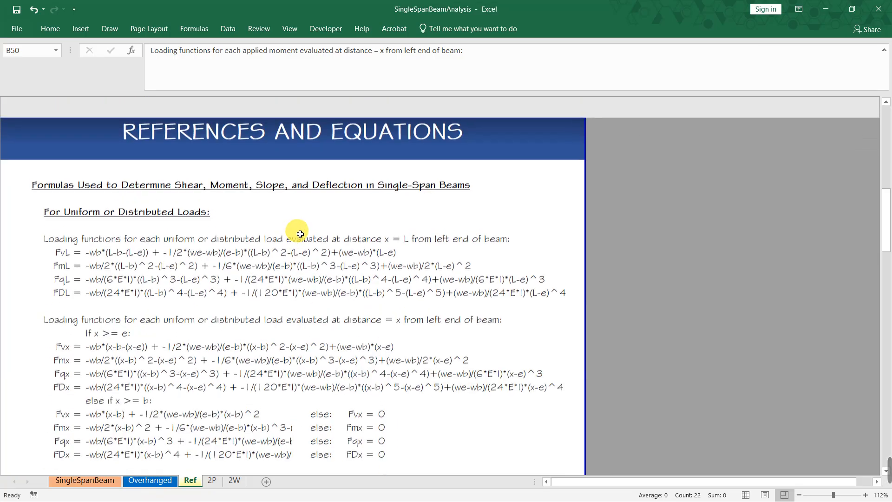
pyautogui.scroll(-15, 315, 254)
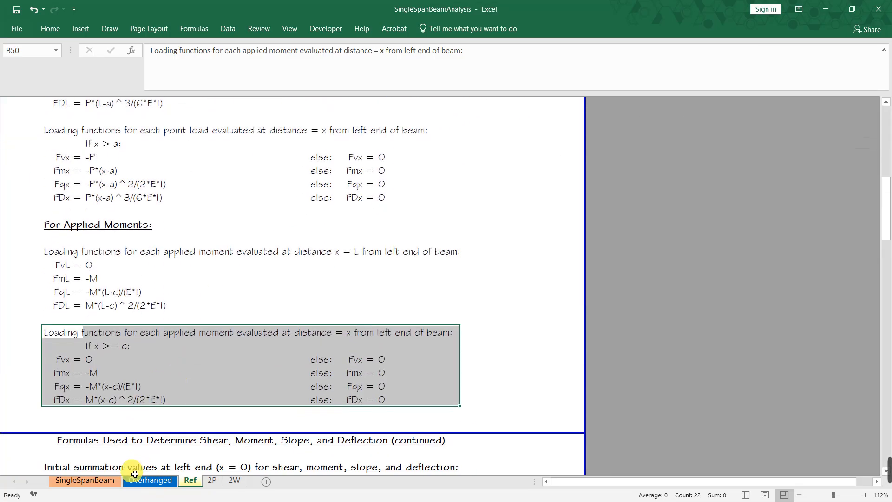
# Return to the SingleSpanBeam sheet and look over the summations of loading functions for all loads and their neighbouring blocks
pyautogui.click(111, 485)
pyautogui.hscroll(3, 733, 175)
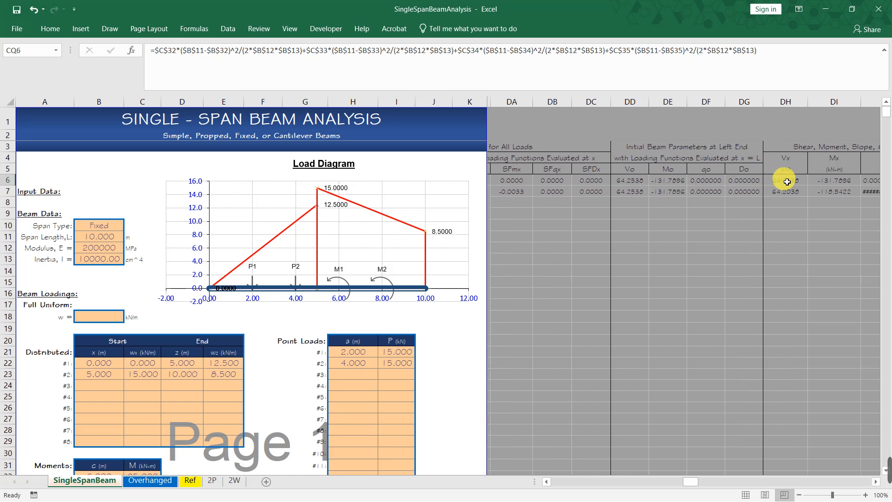
pyautogui.hscroll(-5, 576, 173)
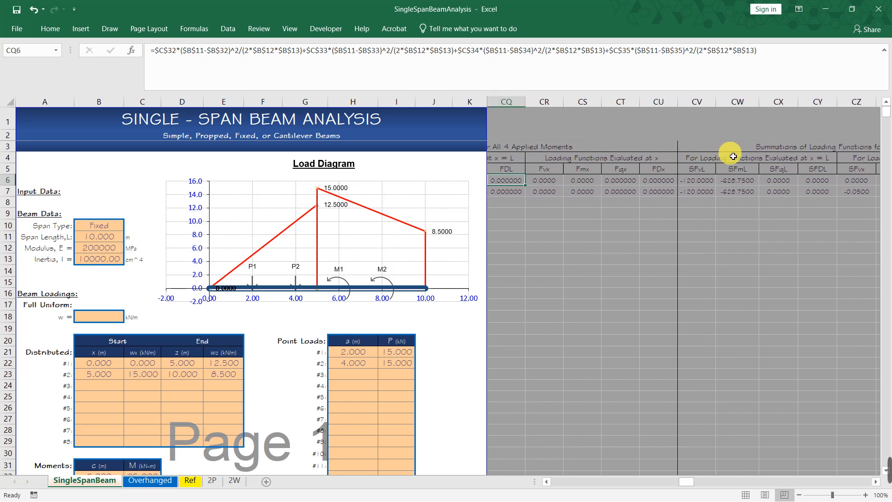
pyautogui.click(746, 149)
pyautogui.hscroll(-4, 628, 149)
pyautogui.hscroll(5, 731, 151)
# Trace the references of the SFvL summation formula in cell CV6 back through the individual load columns
pyautogui.click(623, 185)
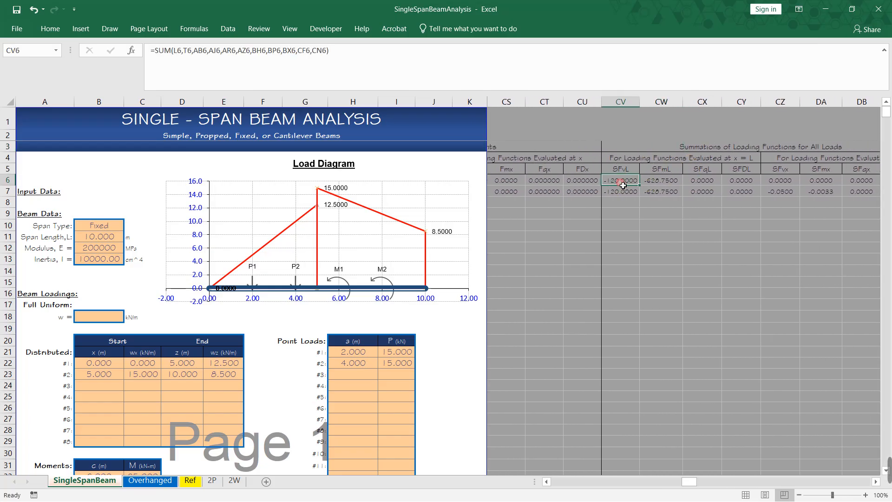
pyautogui.click(400, 55)
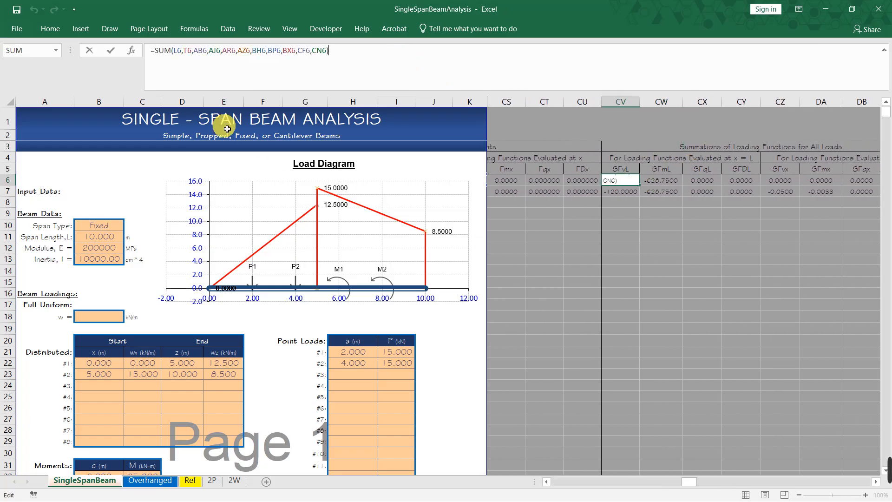
pyautogui.moveTo(691, 485)
pyautogui.mouseDown()
pyautogui.moveTo(554, 480)
pyautogui.moveTo(710, 490)
pyautogui.moveTo(676, 483)
pyautogui.moveTo(686, 482)
pyautogui.mouseUp()
pyautogui.press('Escape')
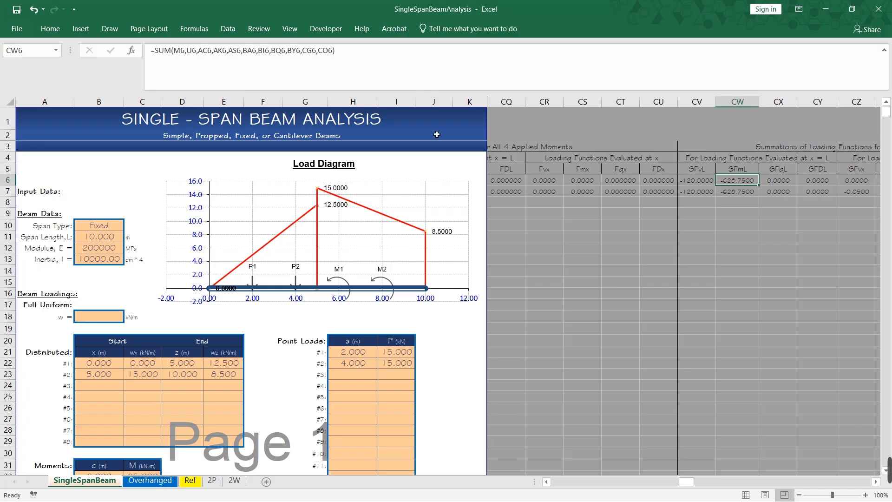
# Trace the references of the SFmL summation formula in cell CW6 through the individual load columns
pyautogui.click(358, 56)
pyautogui.moveTo(692, 488)
pyautogui.mouseDown()
pyautogui.moveTo(530, 486)
pyautogui.moveTo(805, 491)
pyautogui.moveTo(681, 483)
pyautogui.moveTo(706, 483)
pyautogui.moveTo(697, 484)
pyautogui.mouseUp()
pyautogui.click(746, 179)
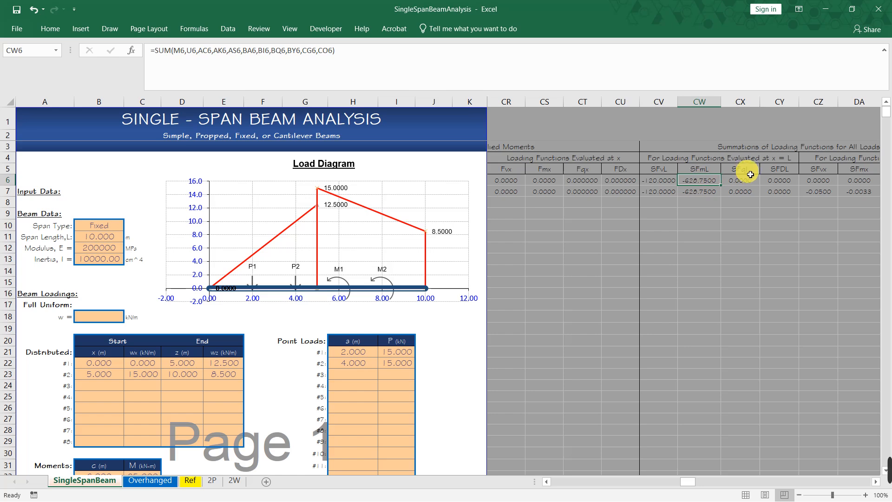
# Open the SFqL summation formula in cell CX6 and trace its referenced FqL cells back through the moment, point load and distributed load columns
pyautogui.click(508, 91)
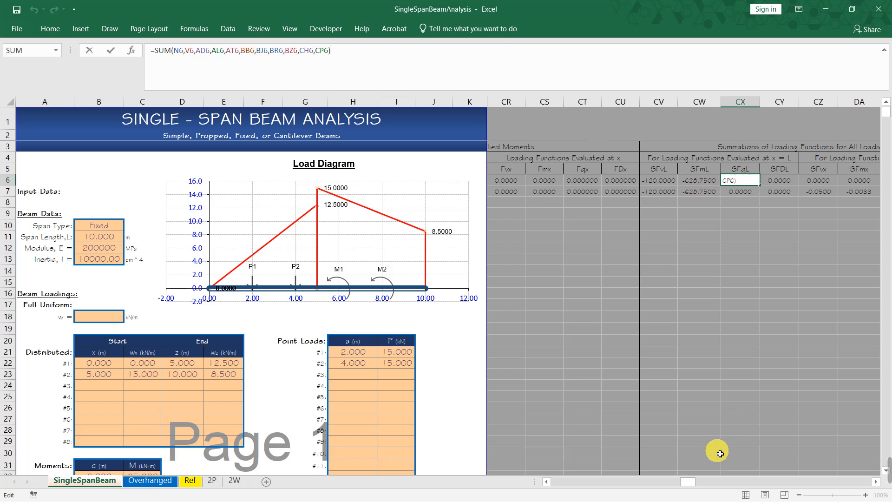
pyautogui.click(547, 482)
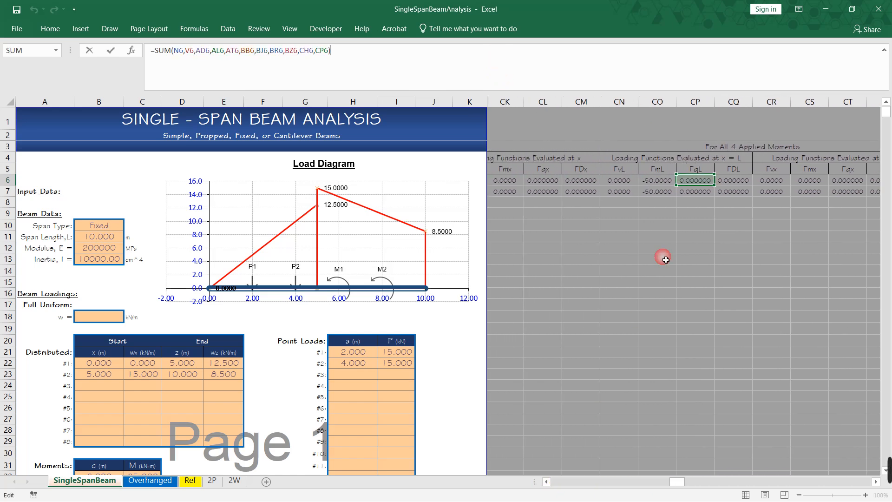
pyautogui.click(546, 482)
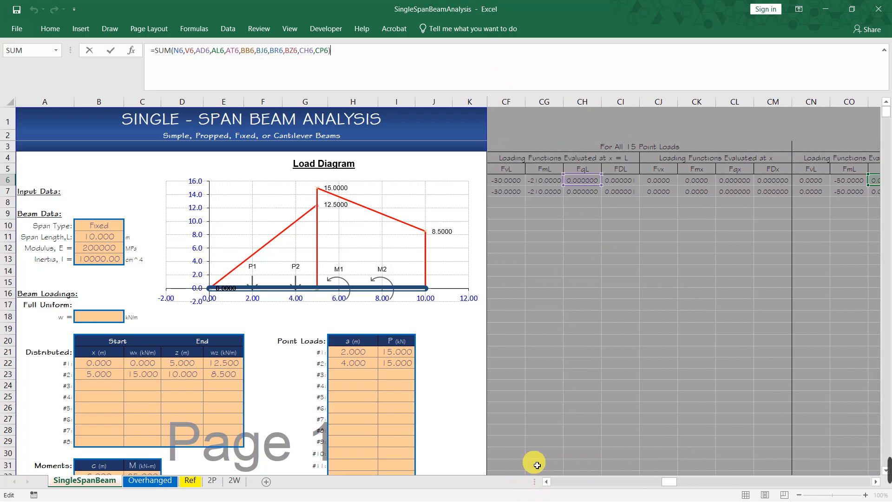
pyautogui.click(547, 482)
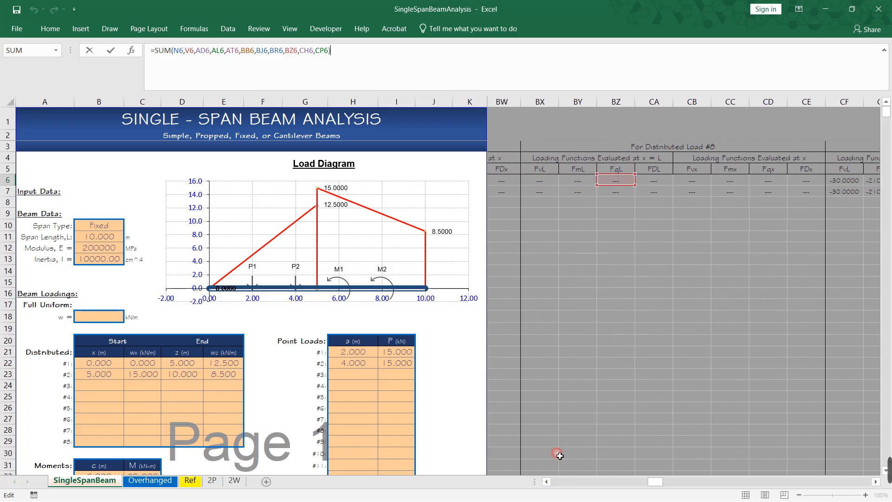
pyautogui.press('Return')
# Step through the row 6 formulas from the loading function summations to the shear, moment, slope and deflection columns
pyautogui.press('Right')
pyautogui.press('Right')
pyautogui.press('Right')
pyautogui.press('Right')
pyautogui.press('Right')
pyautogui.press('Right')
pyautogui.press('Right')
pyautogui.press('Right')
pyautogui.press('Right')
pyautogui.press('Right')
pyautogui.press('Right')
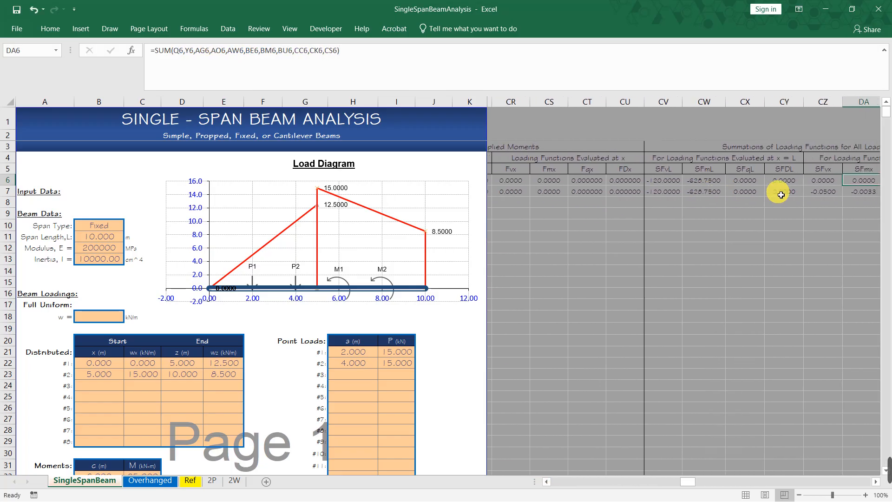
pyautogui.press('Left')
pyautogui.press('Left')
pyautogui.press('Left')
pyautogui.press('Left')
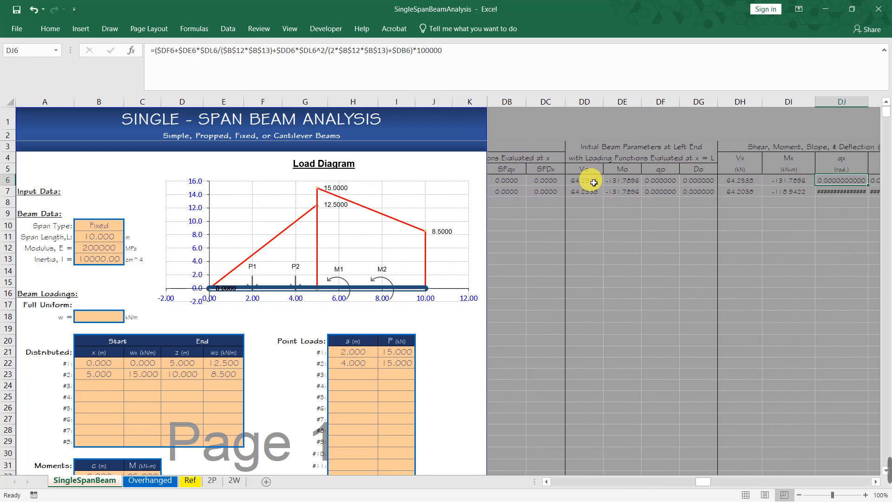
# Examine the Vo formula in cell DD6, checking its Simple, Propped, Fixed and Cantilever conditions, and leave it unedited
pyautogui.click(595, 182)
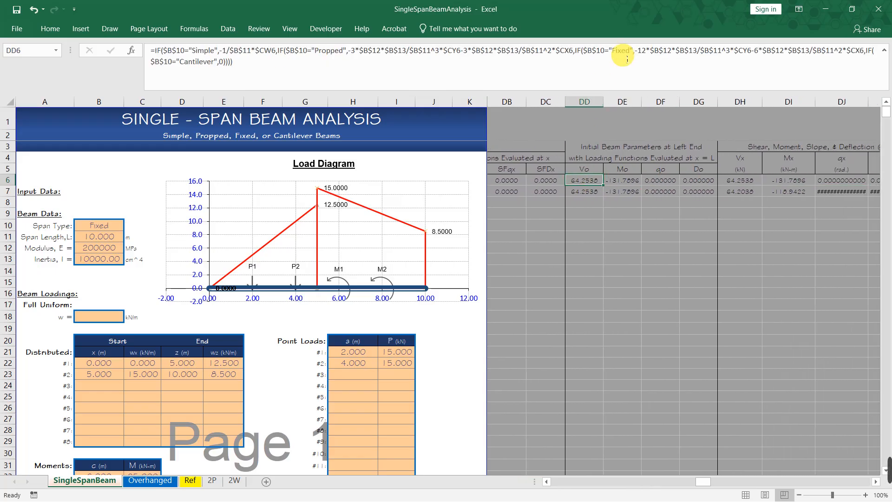
pyautogui.click(632, 55)
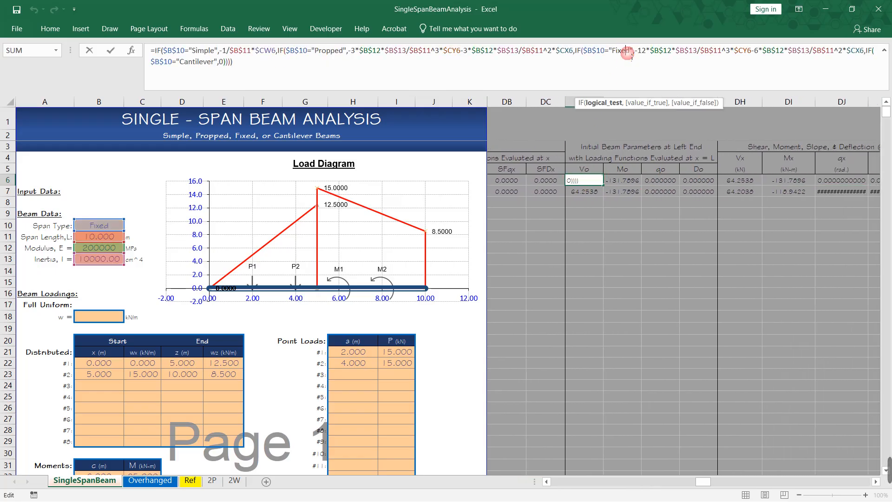
pyautogui.click(215, 53)
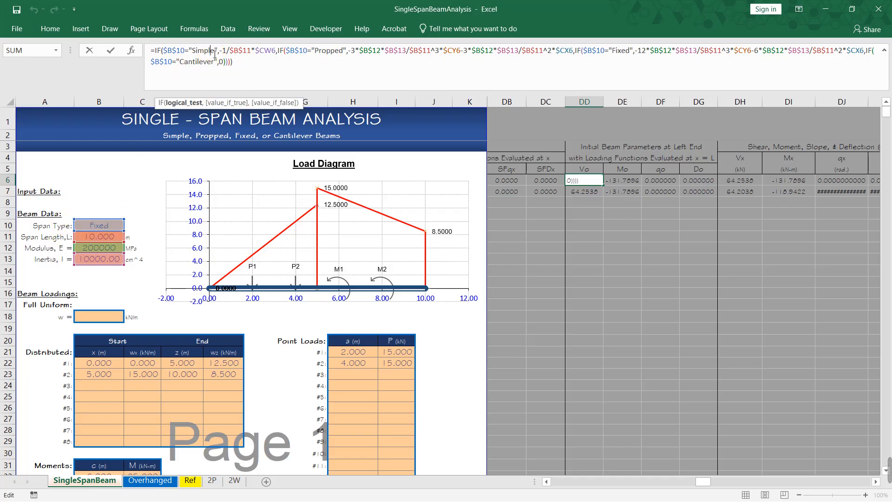
pyautogui.click(342, 50)
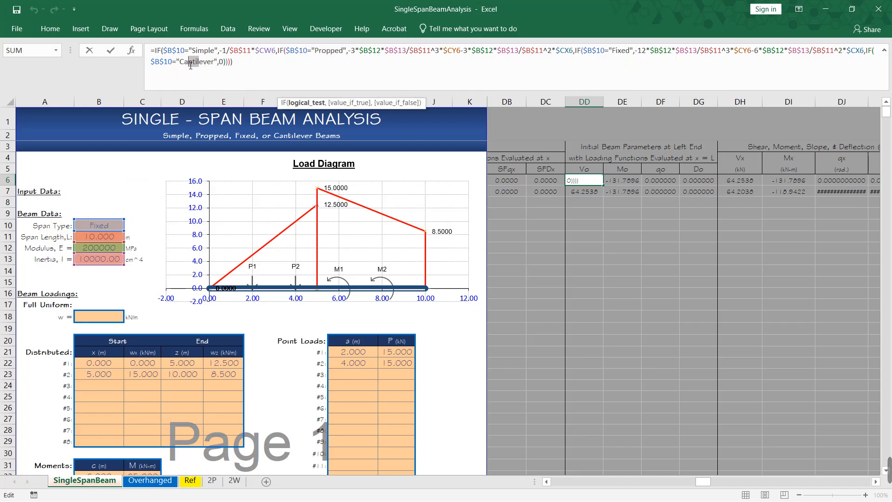
pyautogui.click(428, 72)
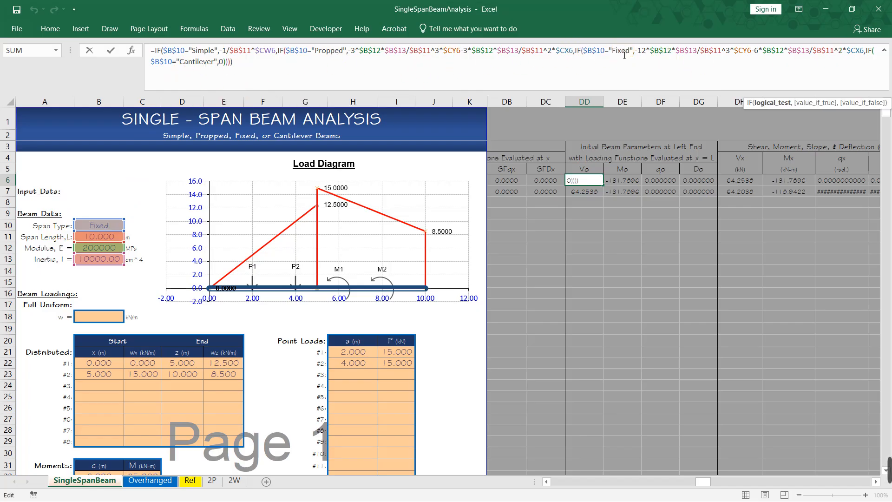
pyautogui.click(608, 56)
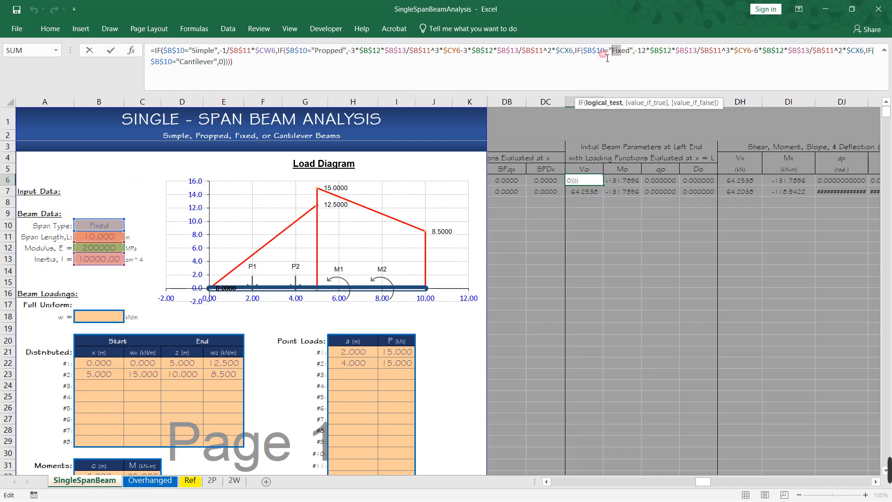
pyautogui.click(579, 55)
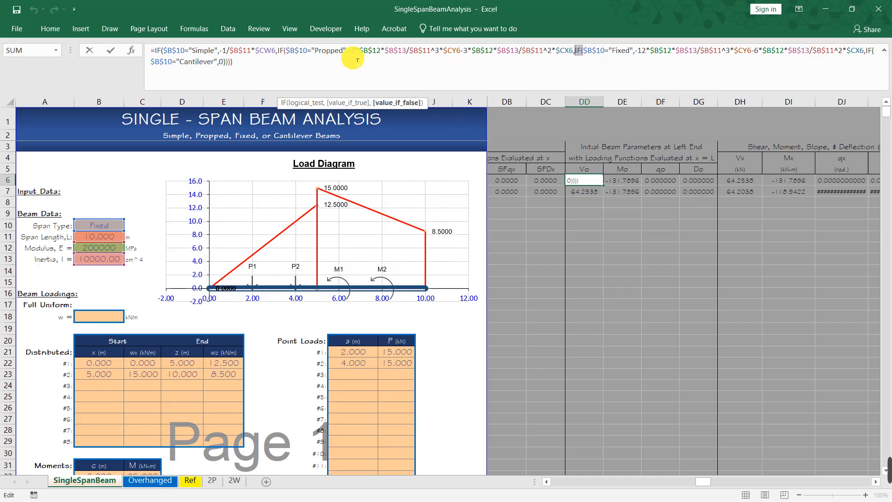
pyautogui.press('Escape')
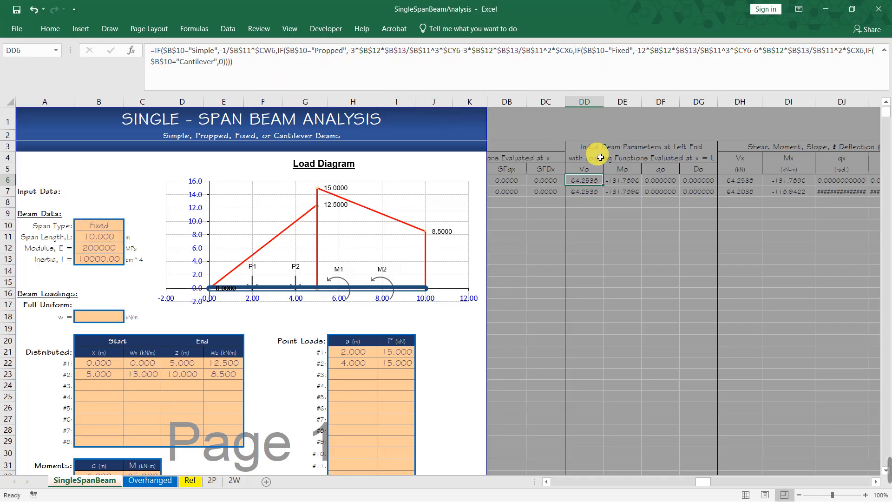
pyautogui.click(252, 66)
pyautogui.press('Escape')
# On the Ref sheet, locate and highlight the heading for initial summation values at the left end of the beam
pyautogui.click(191, 482)
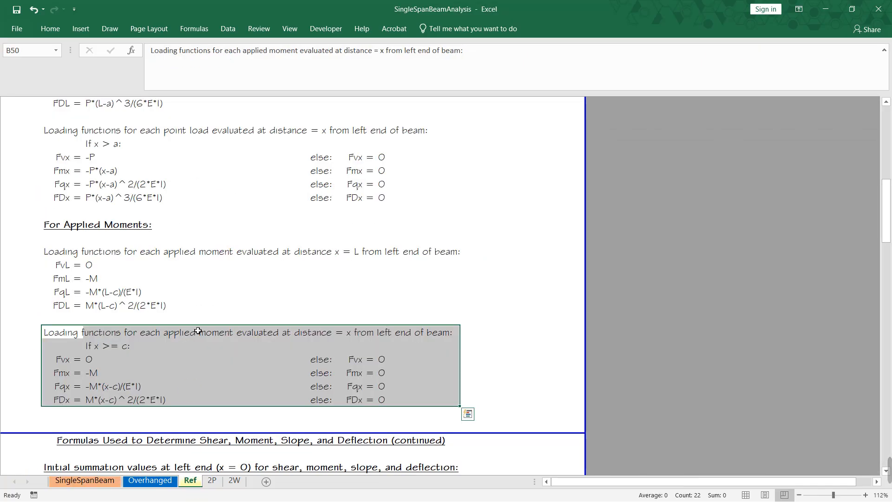
pyautogui.scroll(-5, 190, 252)
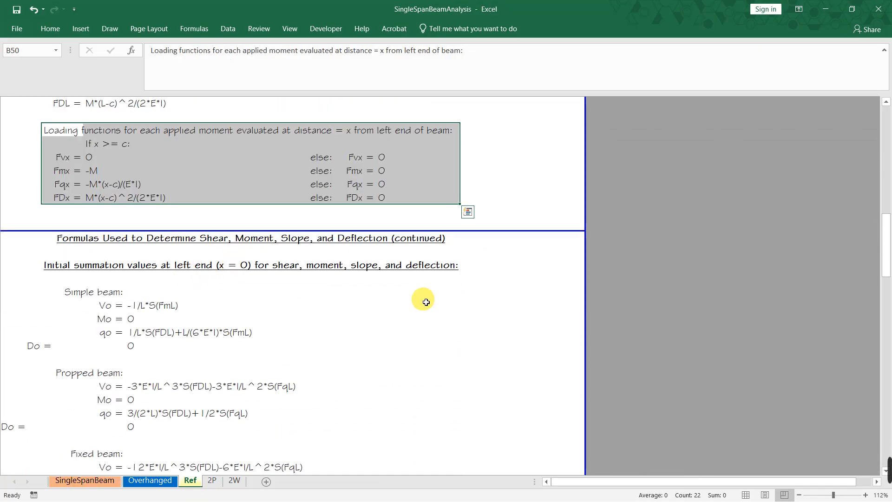
pyautogui.click(430, 303)
pyautogui.moveTo(62, 266); pyautogui.dragTo(430, 272)
pyautogui.click(197, 332)
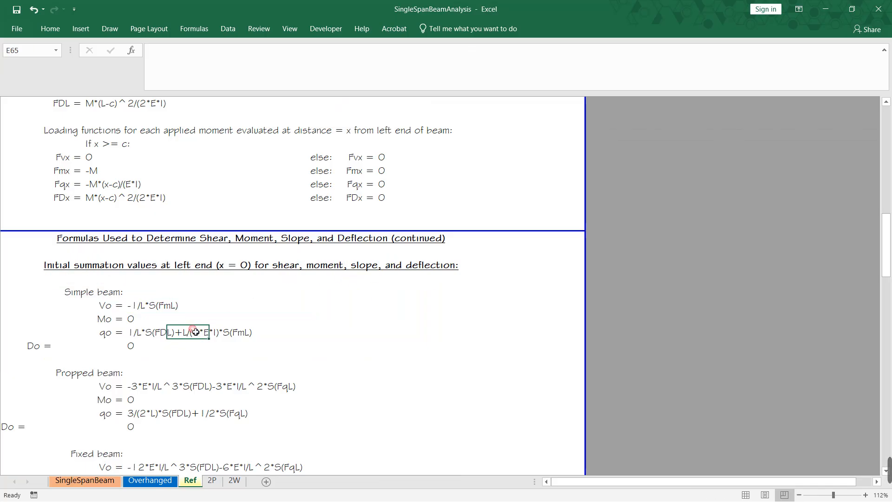
# Highlight the simple, propped and fixed beam formula blocks one after another to review their initial values
pyautogui.scroll(-3, 212, 326)
pyautogui.moveTo(80, 176); pyautogui.dragTo(269, 243)
pyautogui.moveTo(75, 253); pyautogui.dragTo(297, 320)
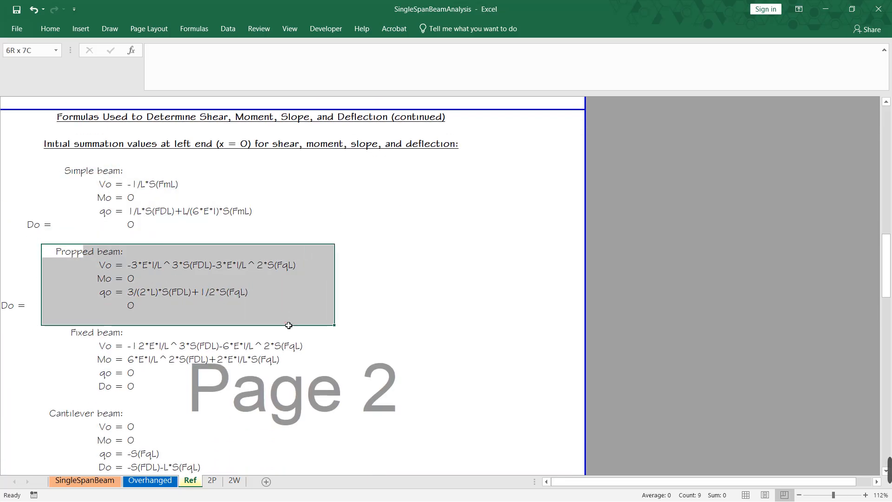
pyautogui.moveTo(75, 340); pyautogui.dragTo(333, 392)
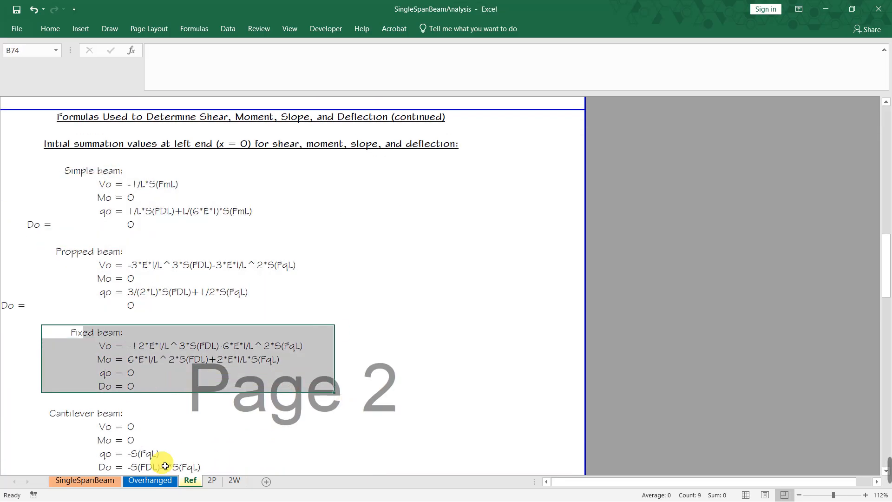
# Return to the SingleSpanBeam sheet and inspect the Mo formula in cell DE6
pyautogui.click(109, 482)
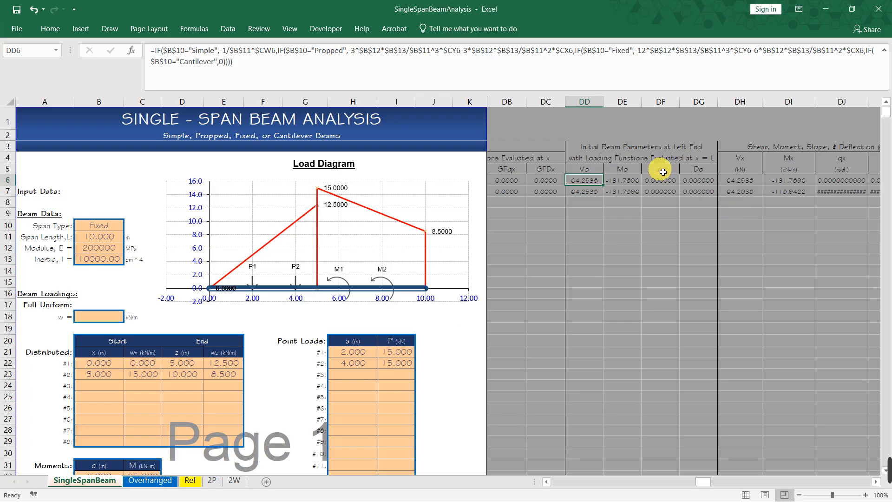
pyautogui.click(613, 180)
pyautogui.click(338, 60)
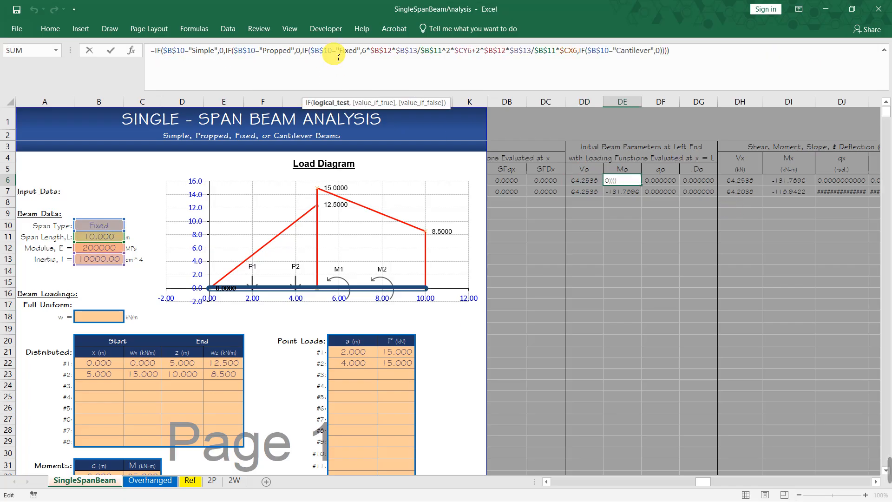
# Compare with the Ref sheet by highlighting the Vo, Mo, qo and Do formulas of the fixed, cantilever, propped and simple beams
pyautogui.click(190, 480)
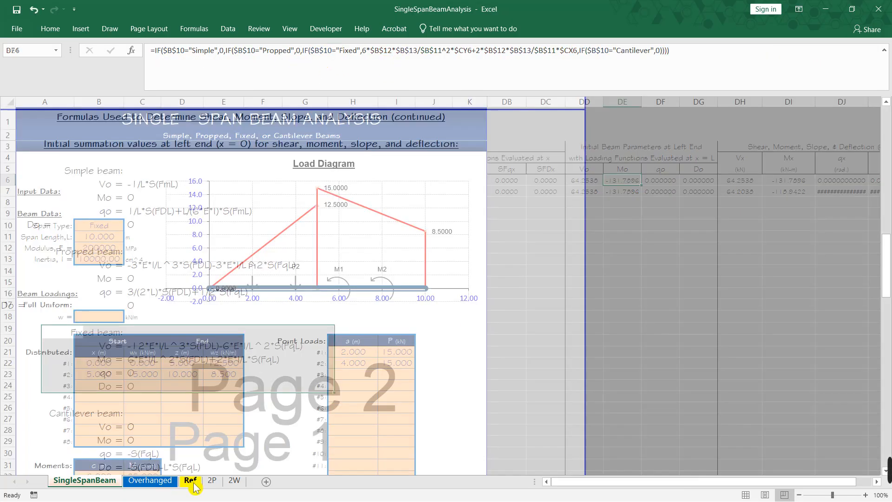
pyautogui.scroll(-2, 139, 352)
pyautogui.moveTo(116, 266); pyautogui.dragTo(308, 307)
pyautogui.moveTo(97, 350); pyautogui.dragTo(224, 388)
pyautogui.moveTo(65, 264); pyautogui.dragTo(310, 310)
pyautogui.moveTo(96, 186); pyautogui.dragTo(288, 228)
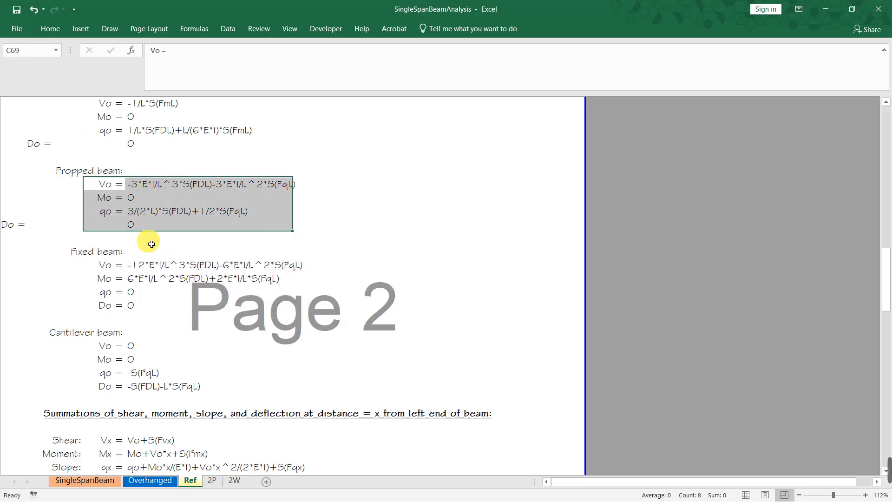
pyautogui.scroll(2, 149, 237)
pyautogui.moveTo(98, 185); pyautogui.dragTo(255, 240)
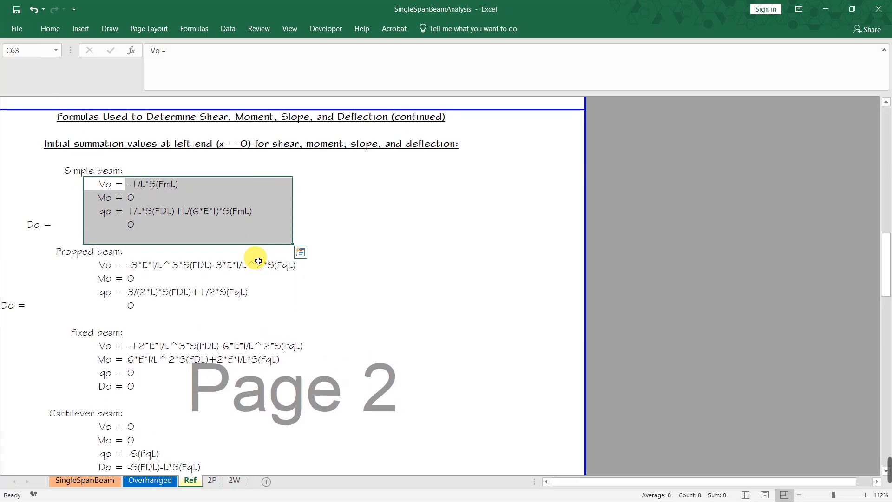
# Highlight the shear, moment, slope and deflection summation formulas at distance x from the left end on the Ref sheet
pyautogui.scroll(-3, 259, 261)
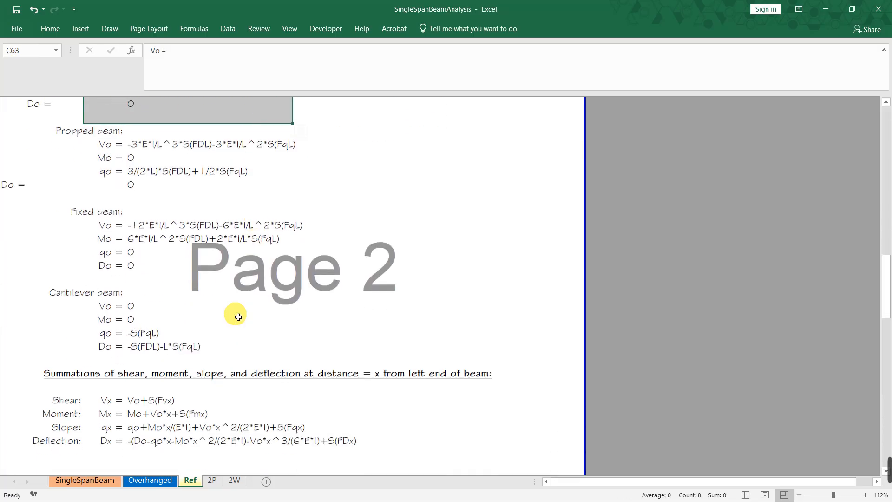
pyautogui.click(80, 379)
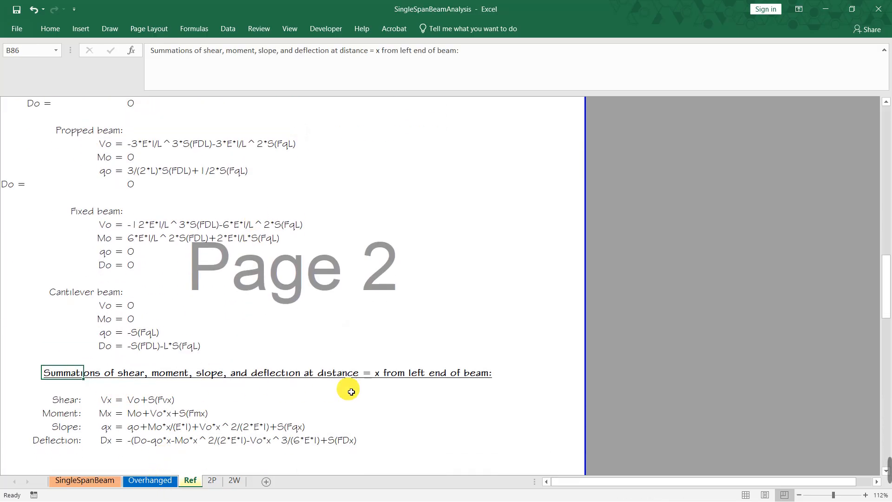
pyautogui.moveTo(59, 403); pyautogui.dragTo(355, 443)
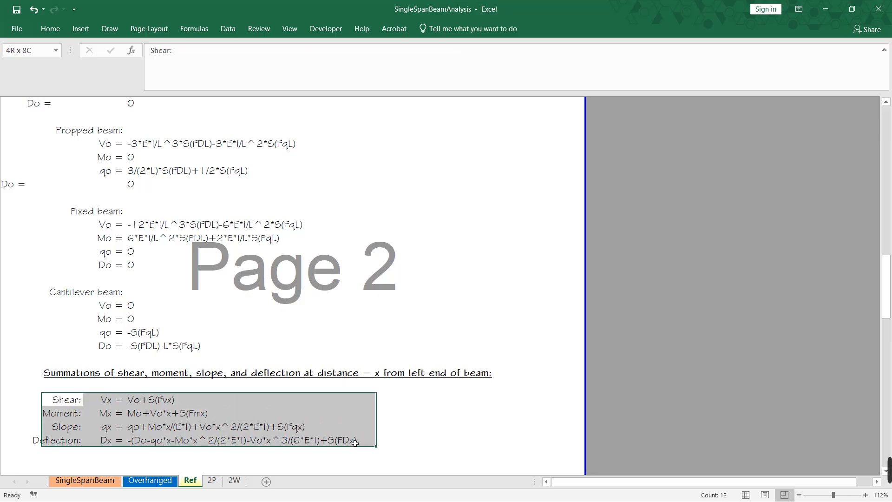
# Go back to the SingleSpanBeam sheet, open the Vx formula in cell DH6 and trace its referenced cells without changing it
pyautogui.click(149, 481)
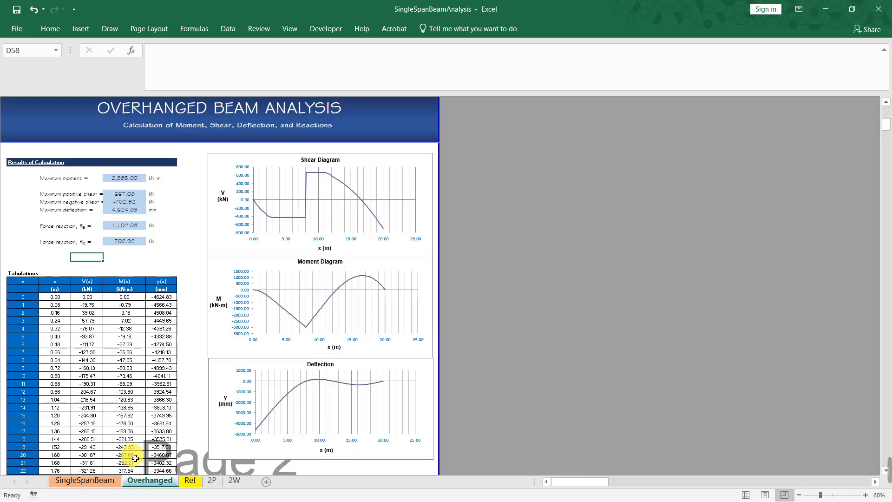
pyautogui.click(90, 481)
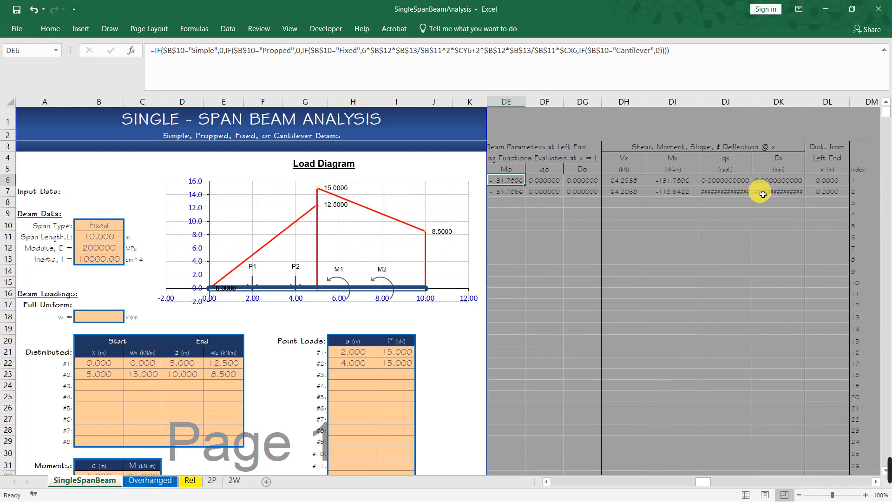
pyautogui.click(639, 146)
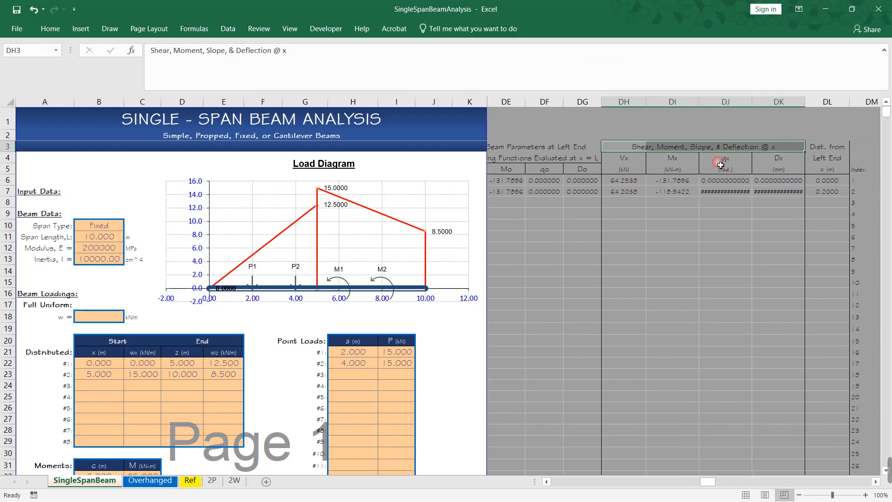
pyautogui.click(620, 184)
pyautogui.click(243, 51)
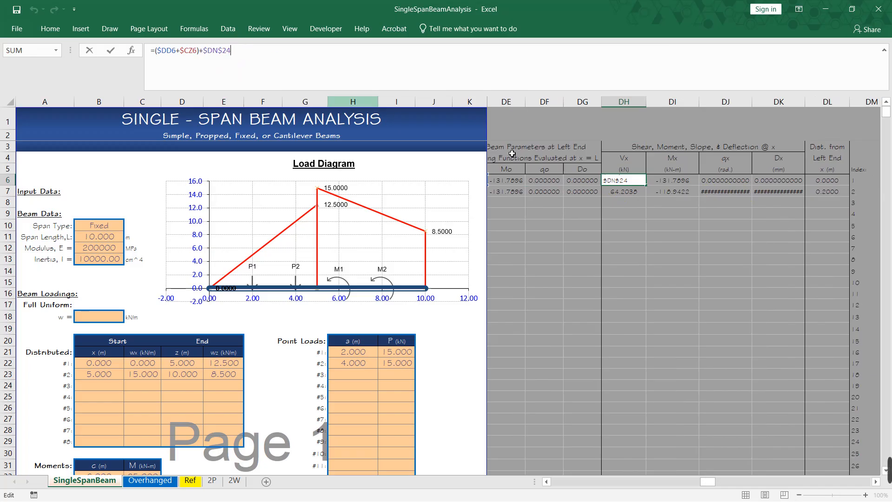
pyautogui.click(557, 482)
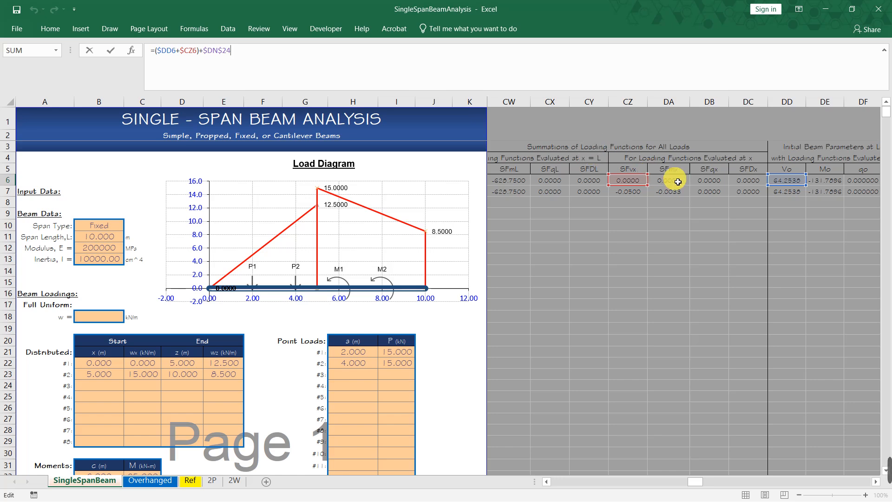
pyautogui.press('Escape')
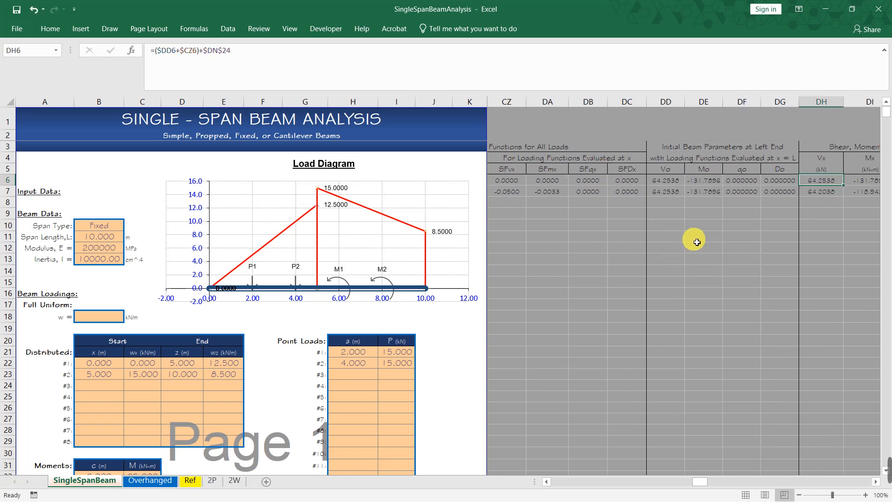
# Inspect the Mx formula in cell DI6 and the cells it references, leaving the formula as it is
pyautogui.click(857, 182)
pyautogui.click(246, 54)
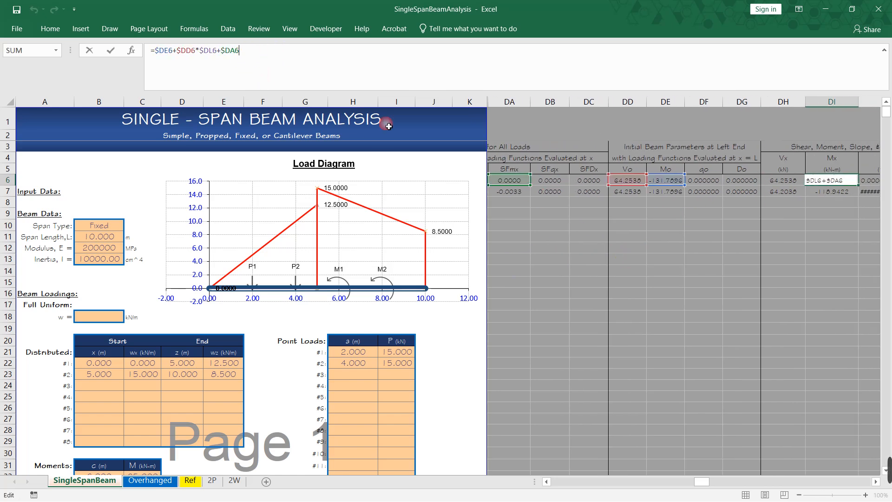
pyautogui.press('Tab')
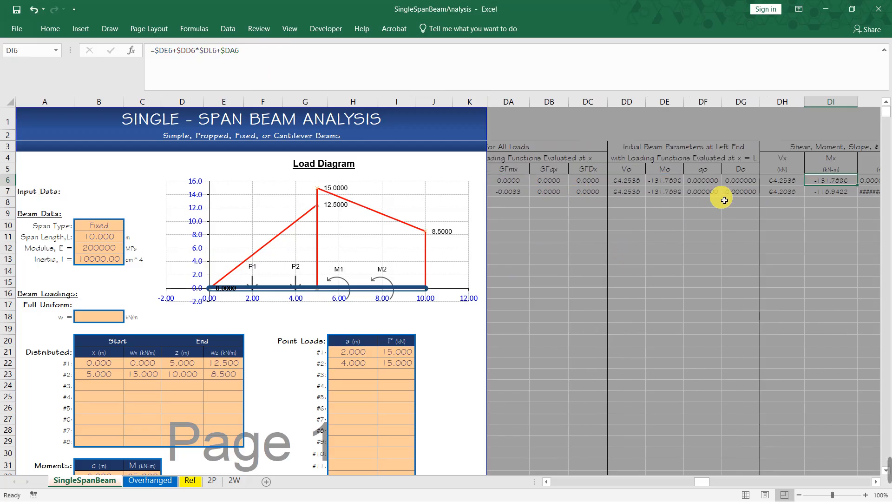
# Inspect the slope formula in cell DJ6 and the deflection formula in DK6 with its referenced cells, without changing them
pyautogui.click(473, 55)
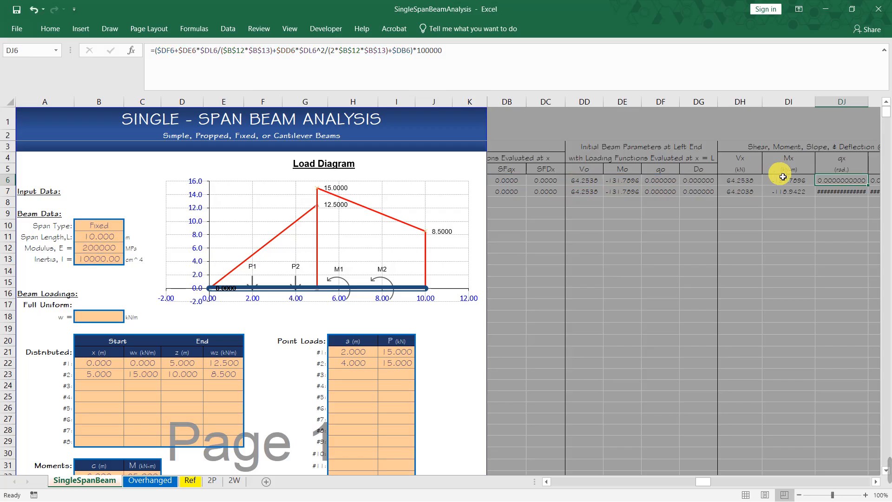
pyautogui.press('Tab')
pyautogui.click(544, 55)
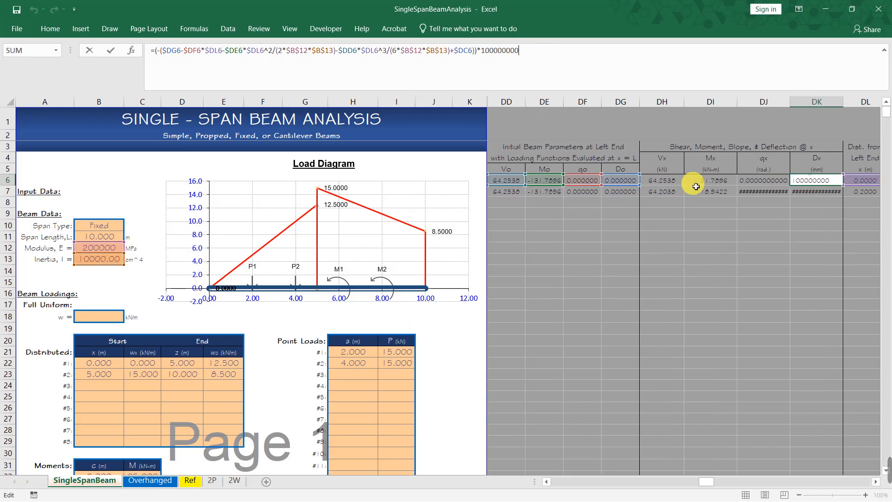
pyautogui.moveTo(707, 484); pyautogui.dragTo(700, 487)
pyautogui.press('Escape')
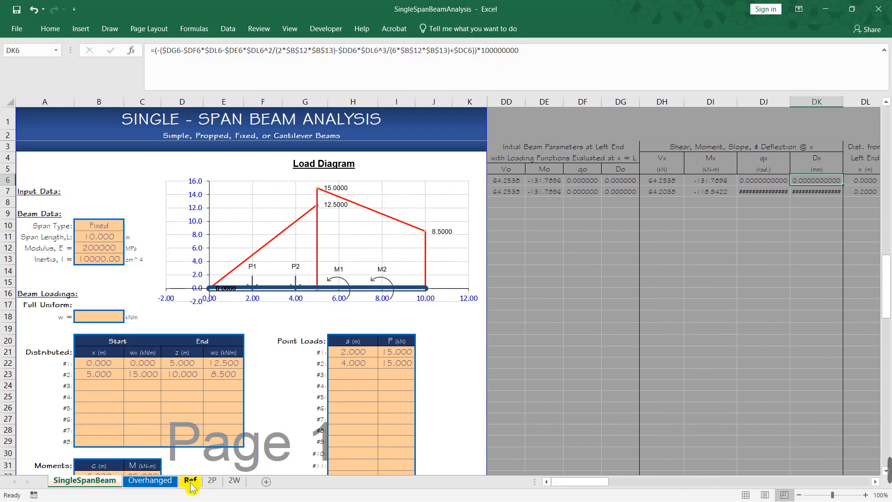
# Highlight the "Modern Formulas for Statics and Dynamics" reference on the Ref sheet, then return to the SingleSpanBeam sheet
pyautogui.click(190, 481)
pyautogui.scroll(-5, 116, 313)
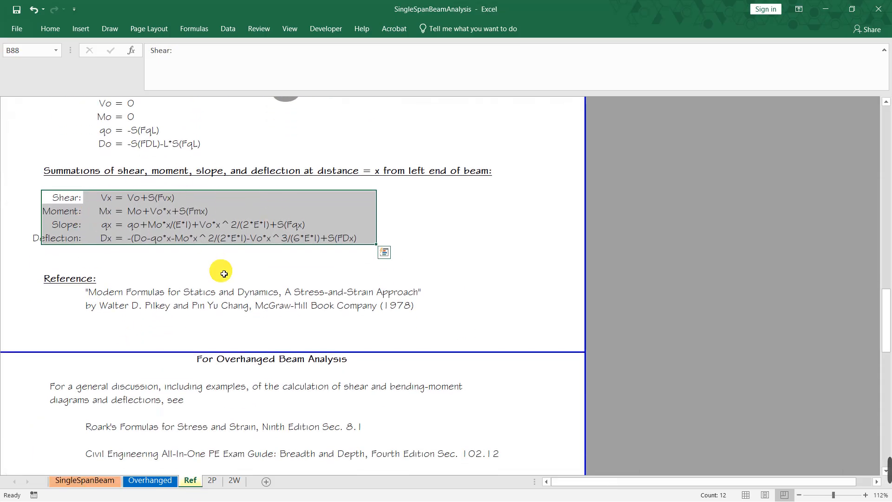
pyautogui.moveTo(107, 297); pyautogui.dragTo(429, 291)
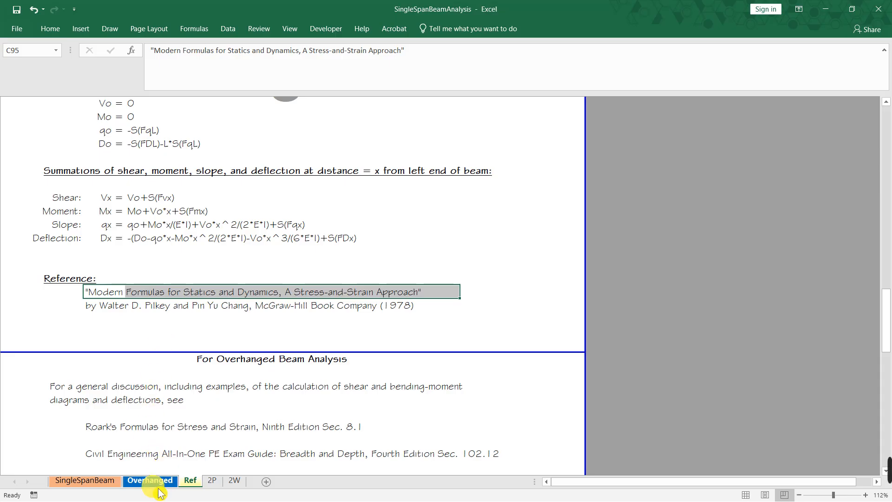
pyautogui.click(70, 481)
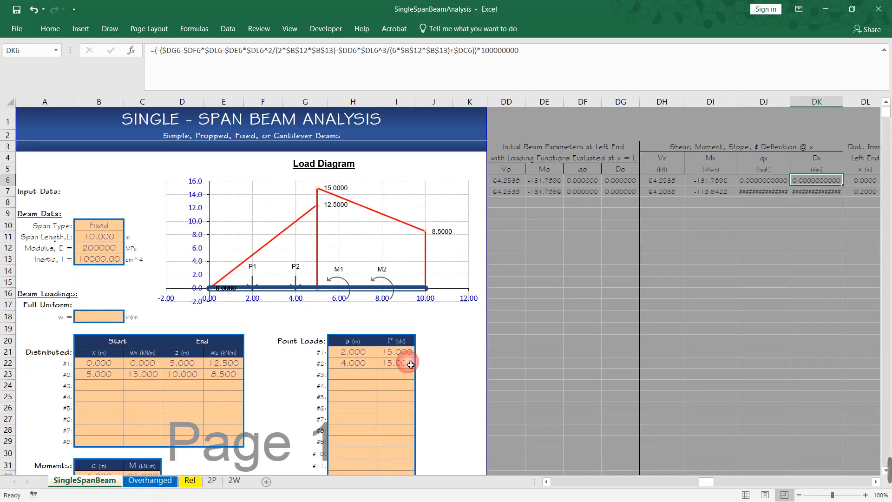
# Fit the widths of the slope column DJ and the deflection column DK to their contents
pyautogui.click(709, 192)
pyautogui.hscroll(2, 732, 186)
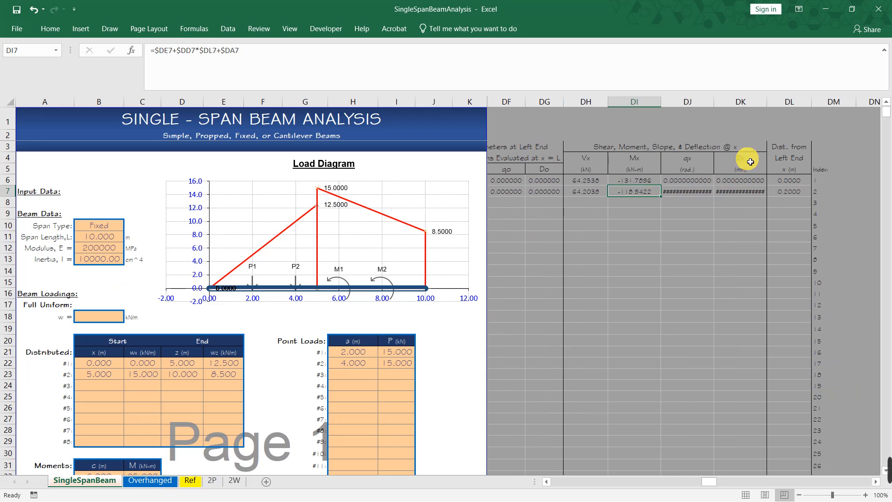
pyautogui.click(692, 192)
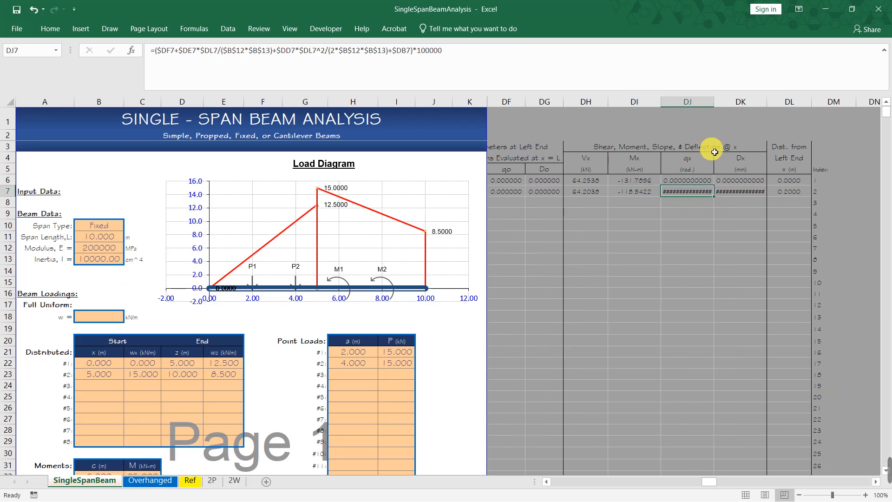
pyautogui.doubleClick(716, 102)
pyautogui.doubleClick(770, 103)
# Open the distance-from-left-end formula in cell DL7 to trace its references and close it unchanged
pyautogui.click(798, 185)
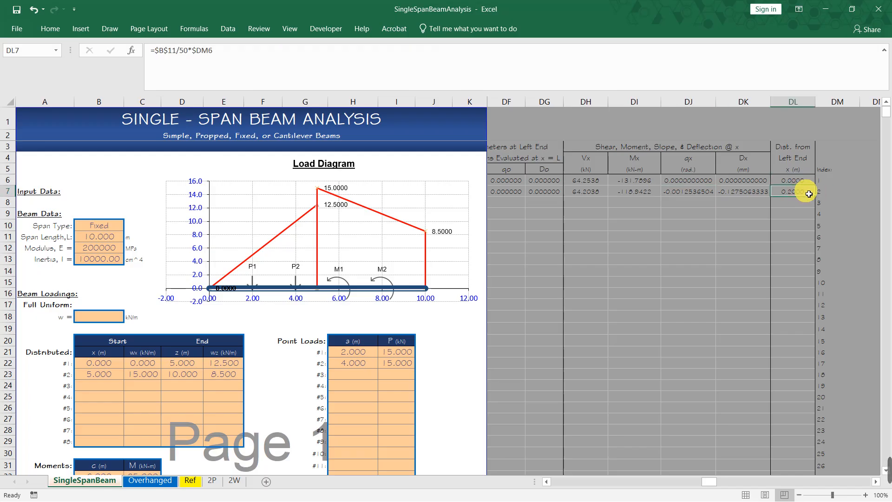
pyautogui.click(229, 51)
pyautogui.hotkey('ctrl', 'Return')
# Fill the row 7 formulas of columns L to DL down to row 56 and check the shear diagram
pyautogui.moveTo(802, 194); pyautogui.dragTo(550, 195)
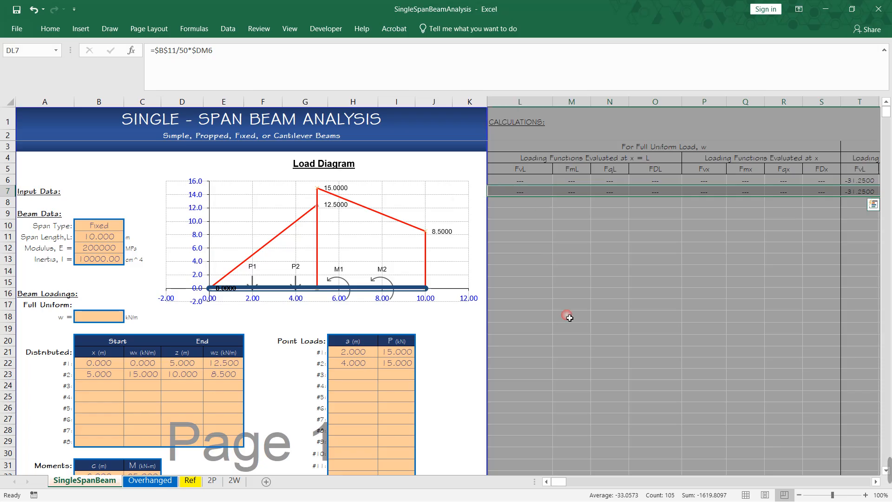
pyautogui.moveTo(576, 487); pyautogui.dragTo(723, 475)
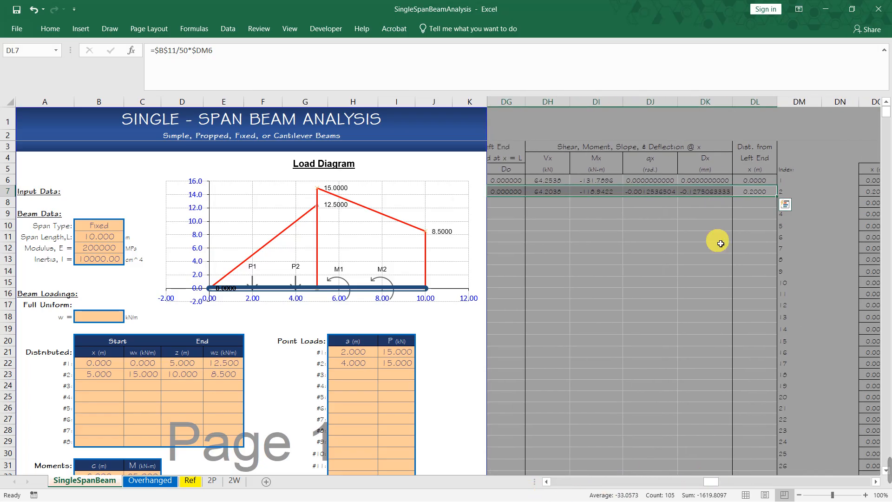
pyautogui.moveTo(781, 201); pyautogui.dragTo(779, 453)
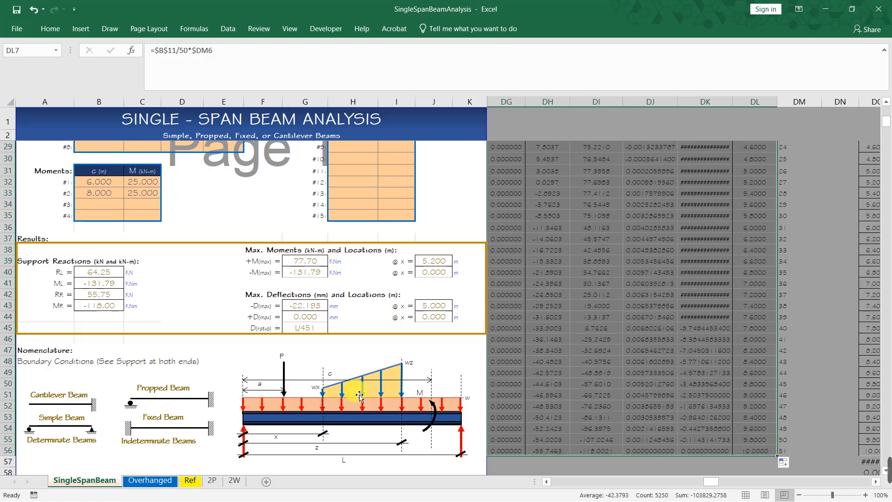
pyautogui.scroll(-7, 356, 393)
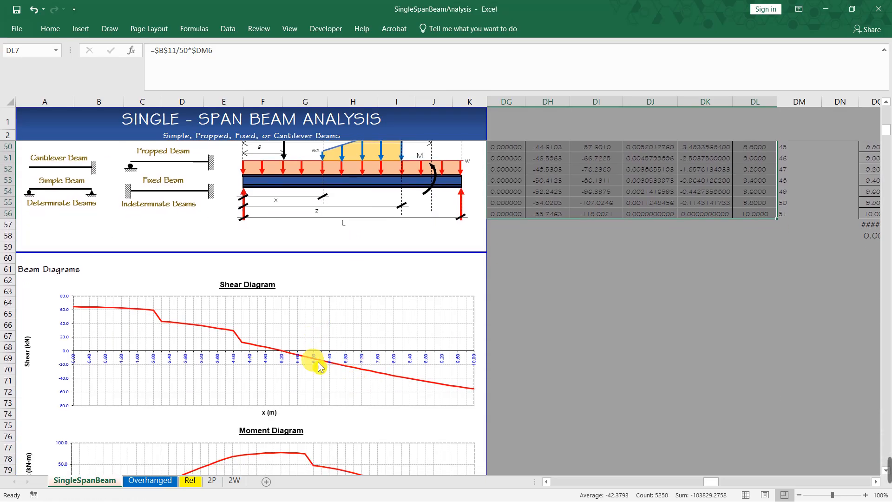
# Clear the whole filled block L7:DL56 and look at the effect on the diagrams and results
pyautogui.press('Delete')
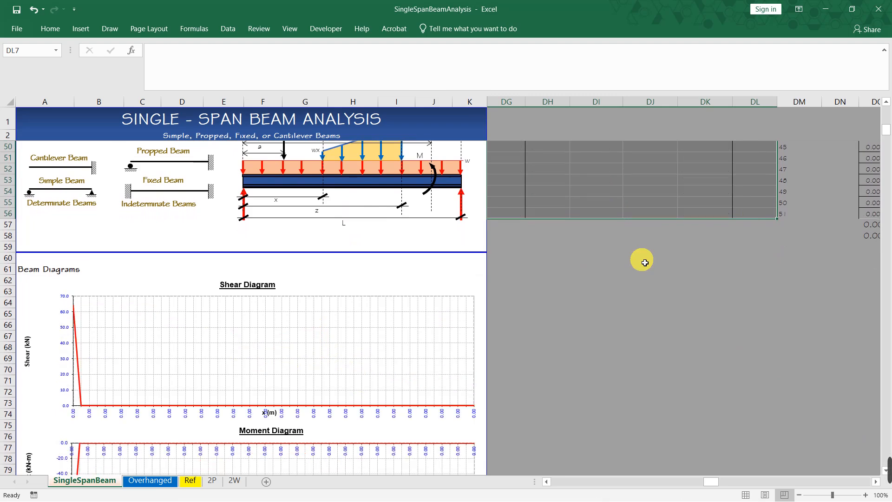
pyautogui.scroll(-5, 263, 369)
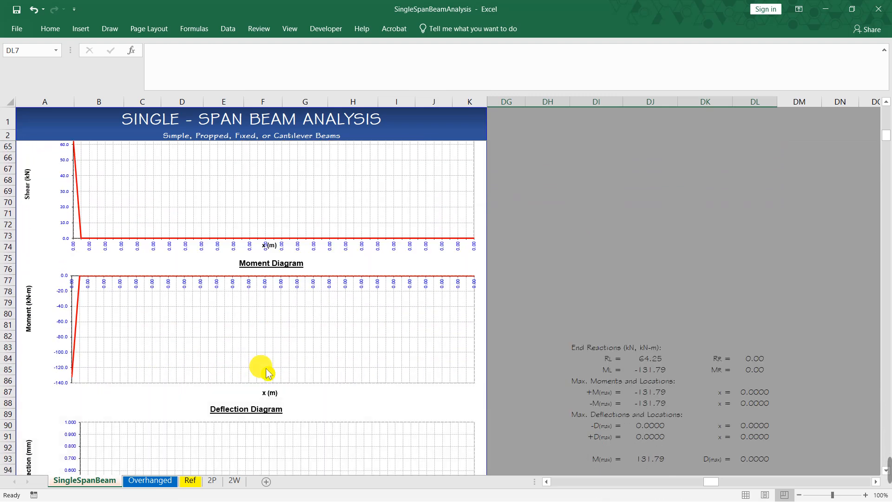
pyautogui.scroll(20, 637, 276)
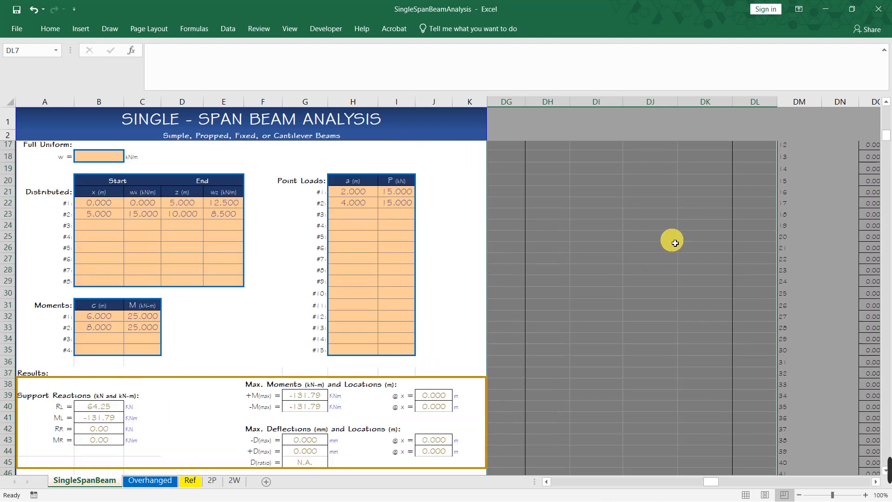
# Undo the clearing and delete only the contents of rows 8 to 56 in columns L to DL, keeping row 7
pyautogui.click(766, 192)
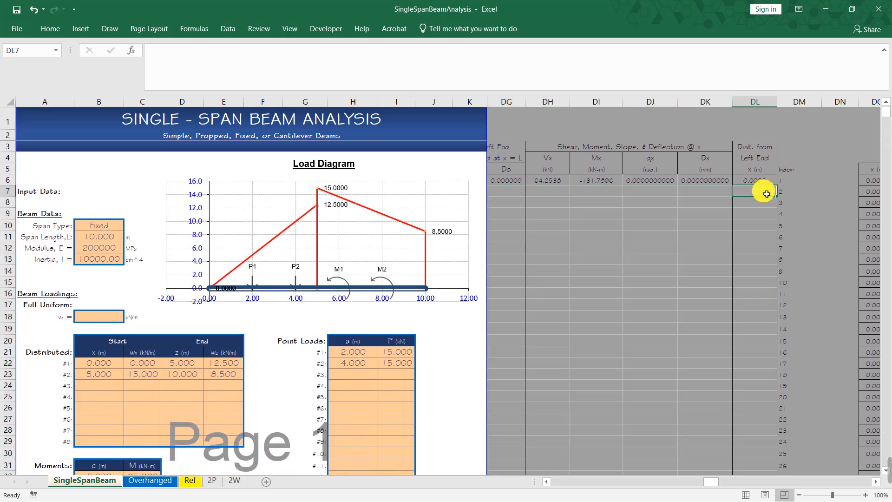
pyautogui.hotkey('ctrl', 'z')
pyautogui.moveTo(768, 195); pyautogui.dragTo(503, 329)
pyautogui.press('Delete')
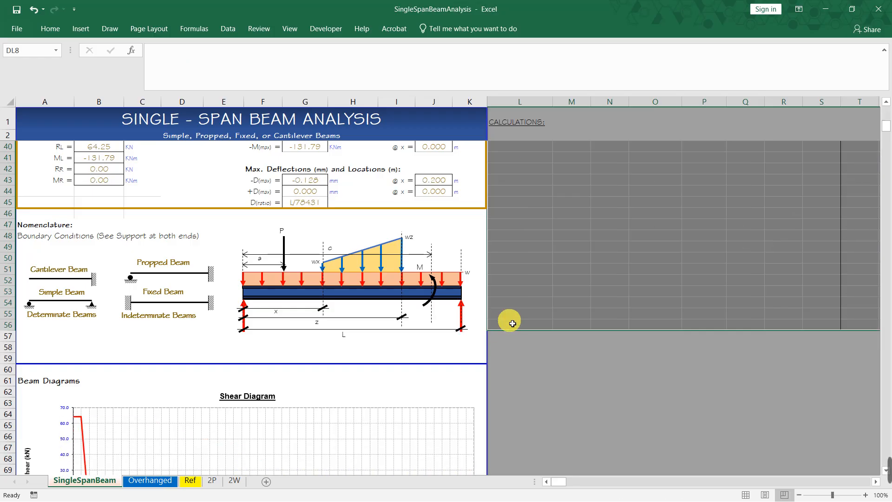
# Examine the results and beam diagrams while only the first two calculation rows contain formulas
pyautogui.scroll(12, 522, 316)
pyautogui.hscroll(1, 522, 317)
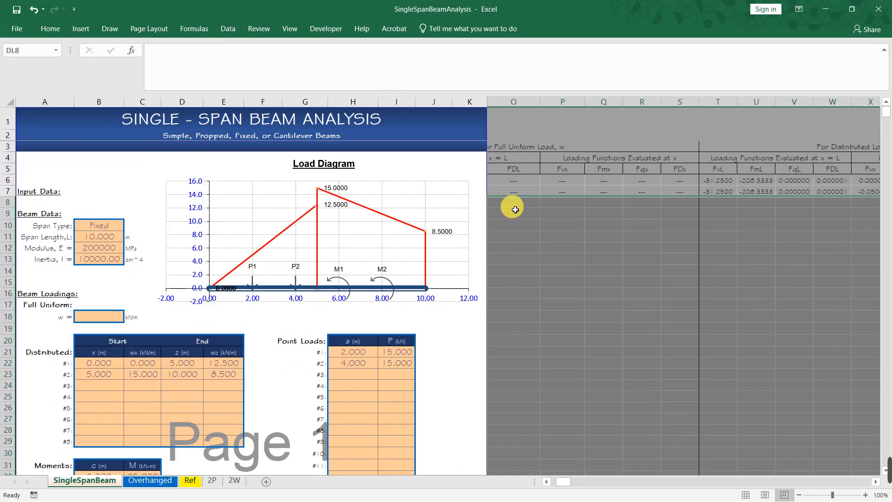
pyautogui.scroll(-17, 311, 396)
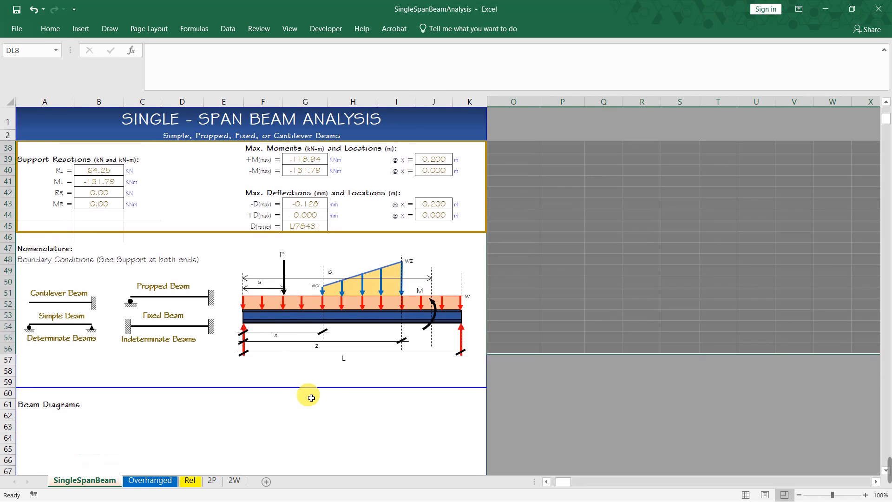
pyautogui.scroll(-6, 311, 398)
pyautogui.scroll(-8, 311, 398)
pyautogui.scroll(20, 311, 398)
pyautogui.scroll(9, 657, 255)
pyautogui.scroll(-8, 550, 264)
pyautogui.scroll(9, 555, 266)
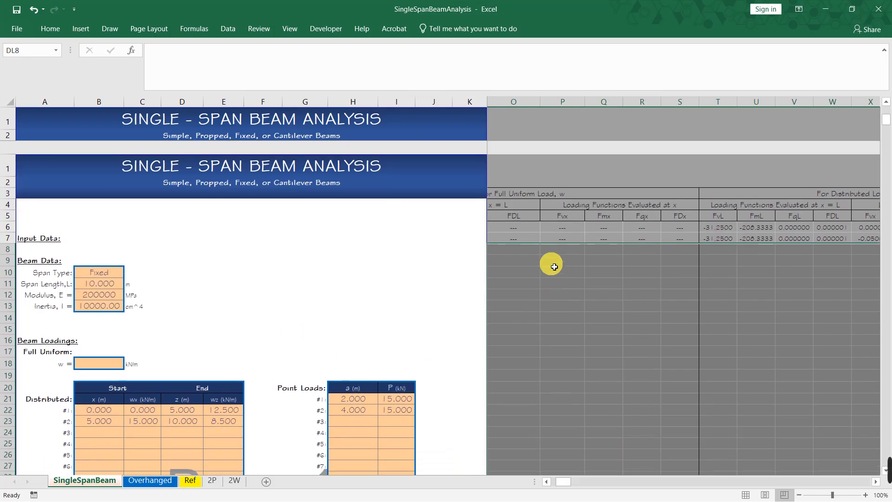
# Fill the row 7 formulas of columns O to DL down to row 56 and review the beam diagrams
pyautogui.moveTo(514, 193); pyautogui.dragTo(775, 457)
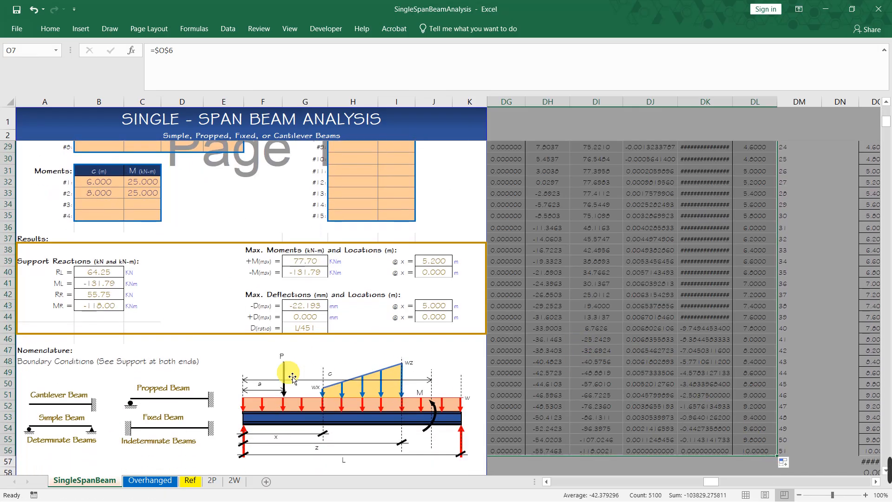
pyautogui.scroll(-11, 297, 368)
pyautogui.scroll(-11, 306, 360)
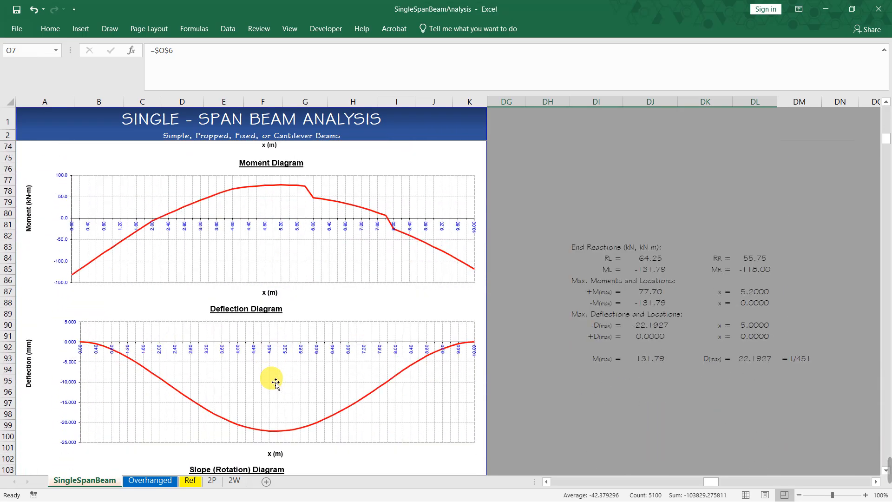
pyautogui.scroll(20, 668, 230)
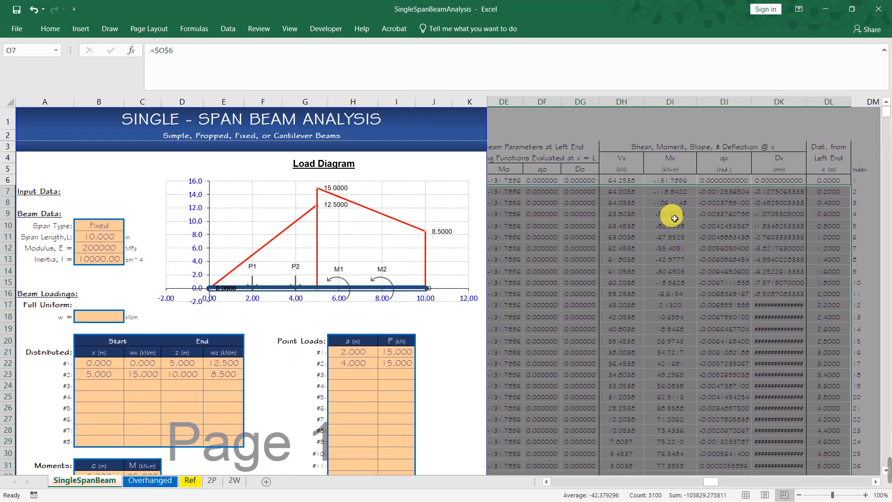
# Highlight the Shear, Moment, Slope & Deflection @ x block DH3:DK56 and compare it with the diagrams and the 50-segment tabulation
pyautogui.moveTo(619, 152); pyautogui.dragTo(801, 456)
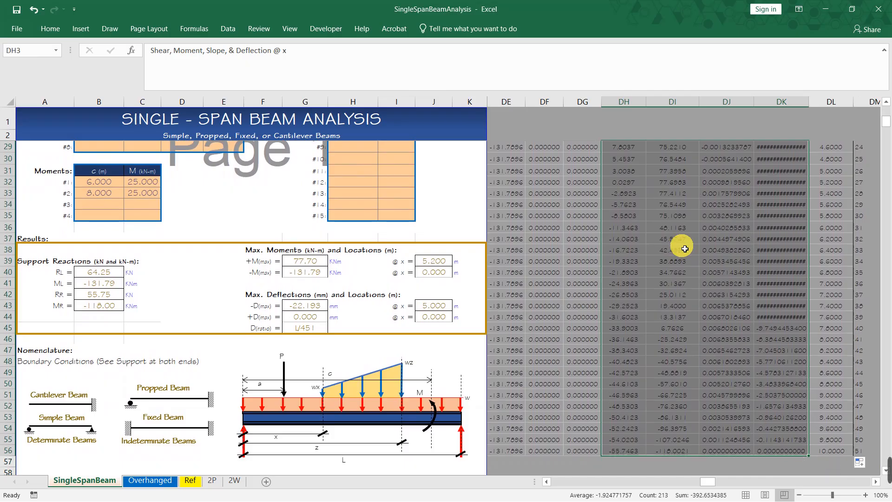
pyautogui.scroll(-15, 156, 420)
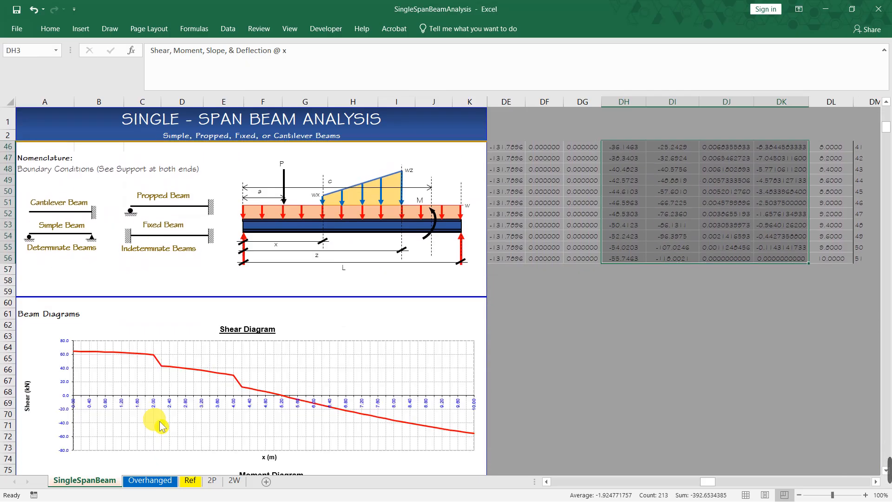
pyautogui.scroll(-14, 159, 423)
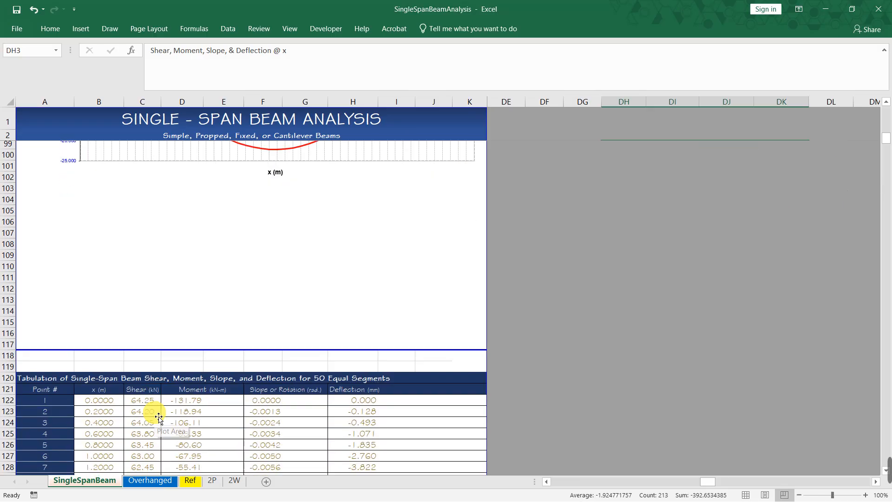
pyautogui.moveTo(97, 229); pyautogui.dragTo(414, 501)
# Open the slope formula in tabulation cell F154 and trace it to its source cell DJ38 in the calculations
pyautogui.click(292, 268)
pyautogui.click(258, 259)
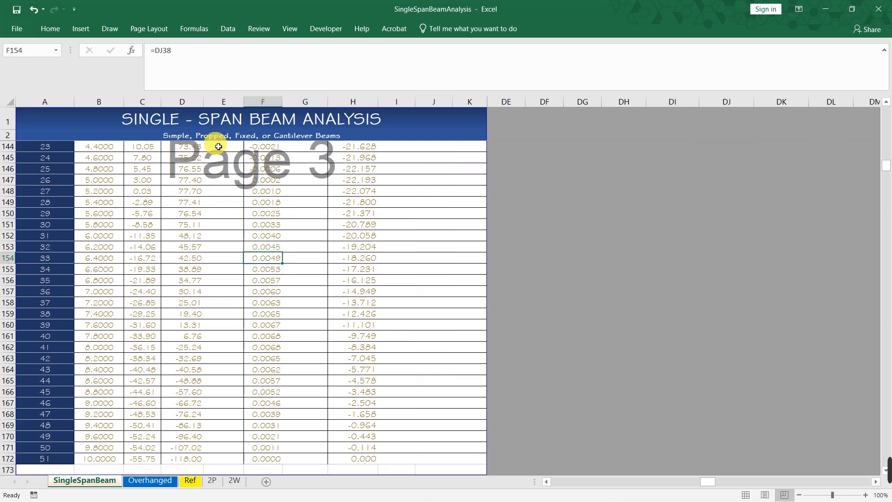
pyautogui.click(192, 56)
pyautogui.scroll(20, 721, 265)
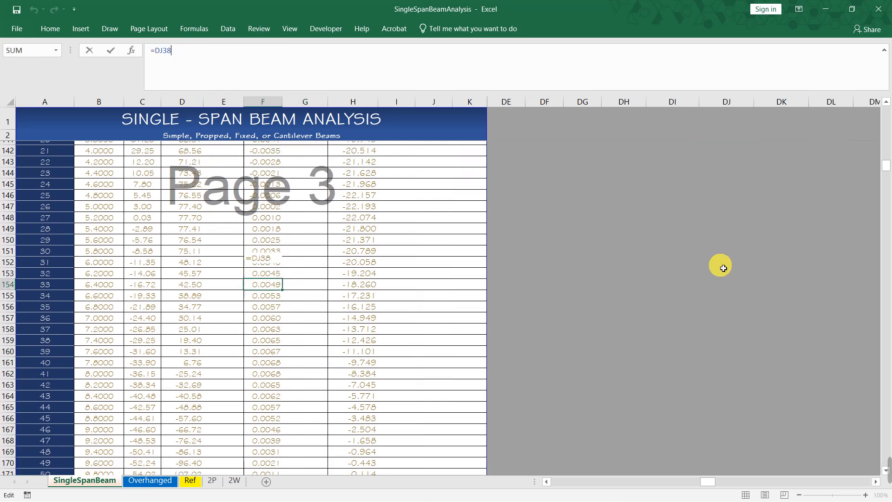
pyautogui.scroll(20, 746, 113)
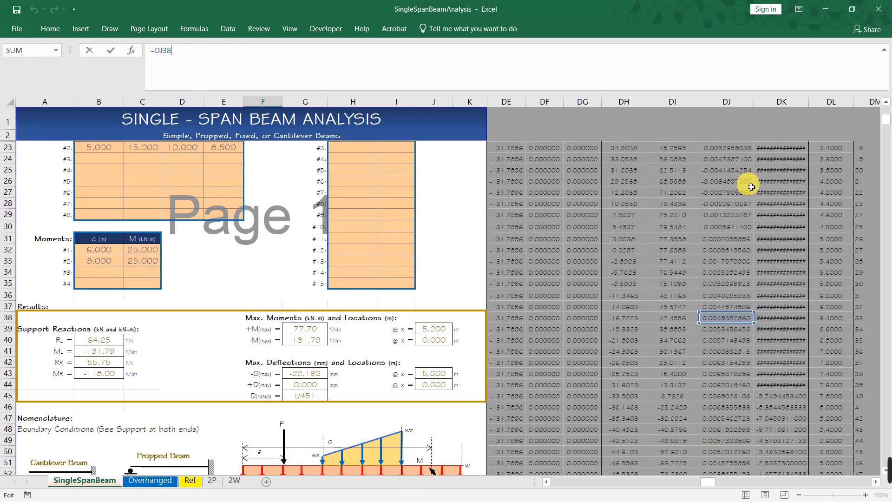
pyautogui.scroll(-10, 737, 291)
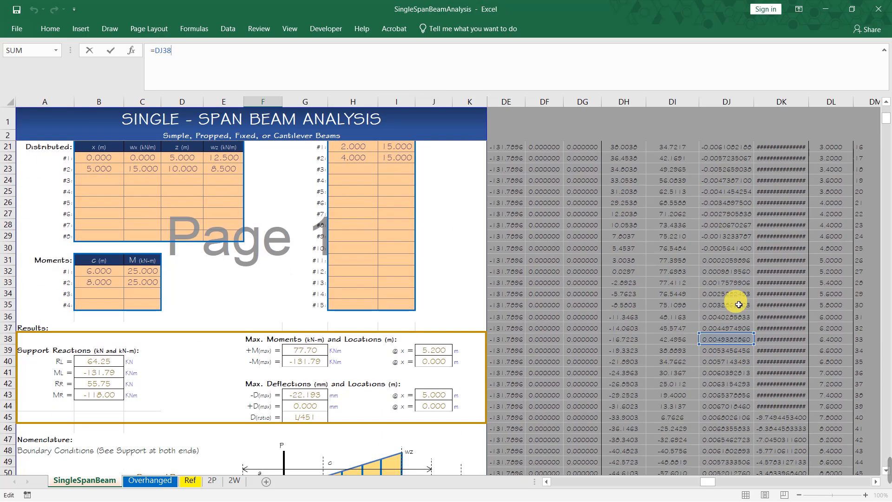
pyautogui.scroll(10, 738, 239)
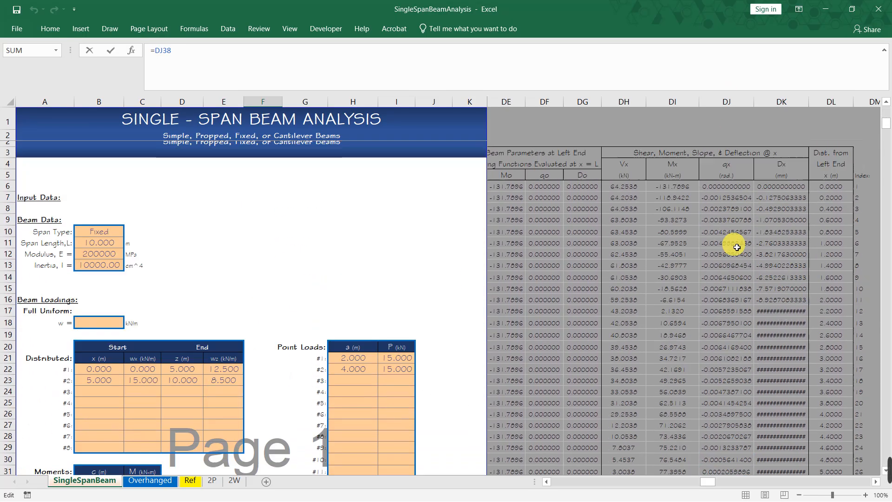
# Fit deflection column DK to its contents and inspect the formulas in cells DK36 and DJ37
pyautogui.moveTo(621, 150); pyautogui.dragTo(800, 467)
pyautogui.doubleClick(812, 101)
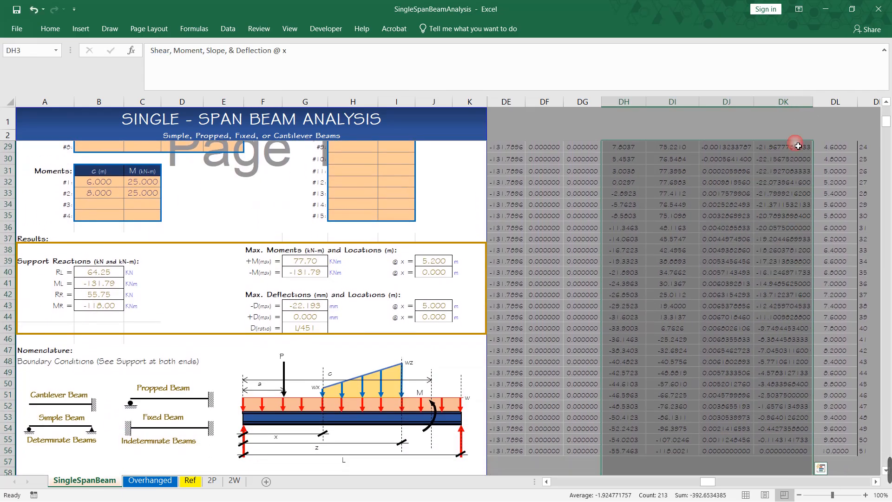
pyautogui.click(780, 261)
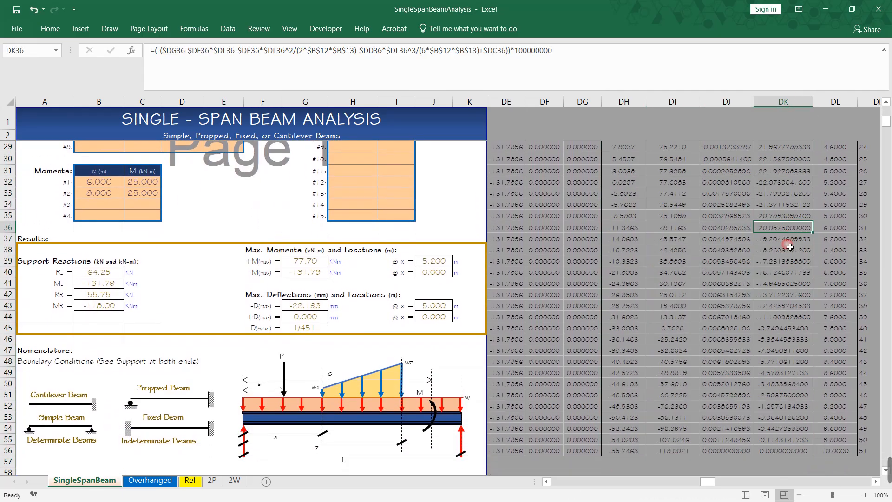
pyautogui.click(710, 239)
pyautogui.scroll(-11, 609, 325)
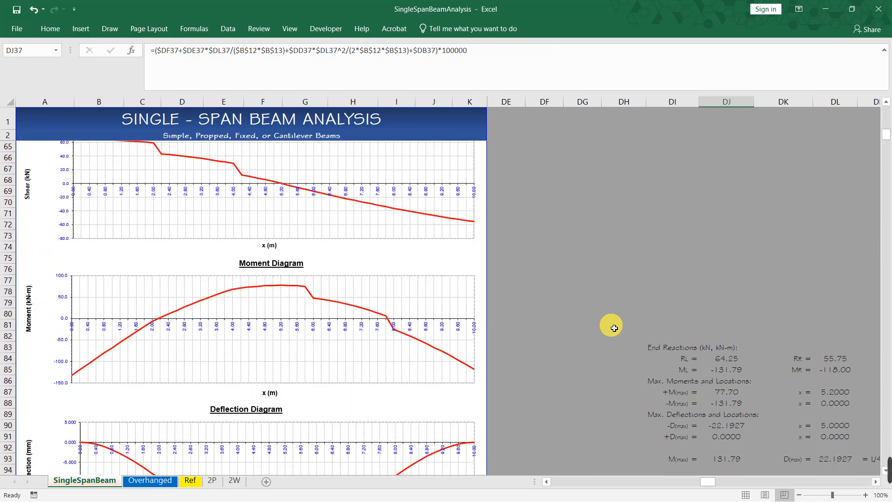
# Inspect the left end reaction RL formula in cell DJ84 of the End Reactions block
pyautogui.scroll(-4, 614, 328)
pyautogui.moveTo(716, 486)
pyautogui.mouseDown()
pyautogui.moveTo(739, 488)
pyautogui.moveTo(721, 495)
pyautogui.mouseUp()
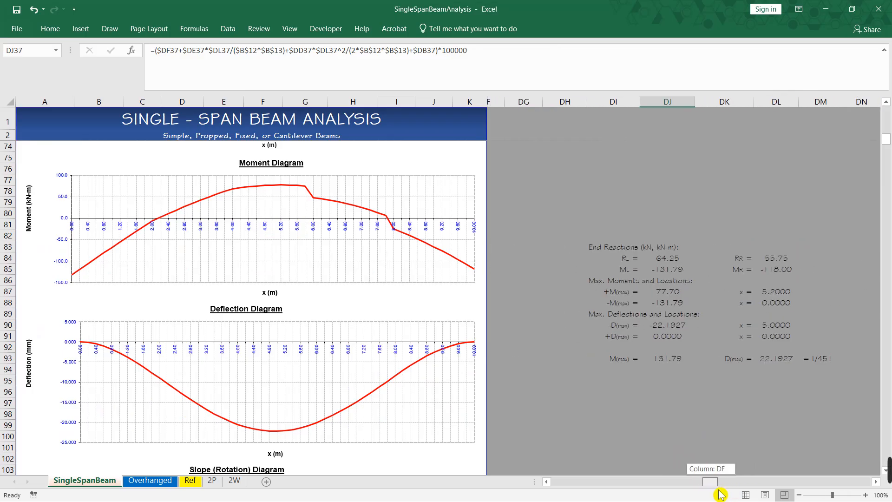
pyautogui.click(651, 259)
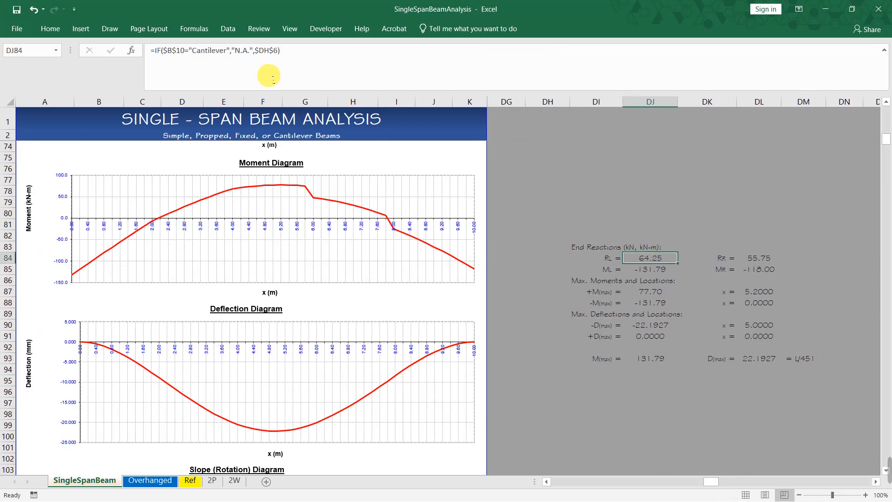
pyautogui.click(285, 50)
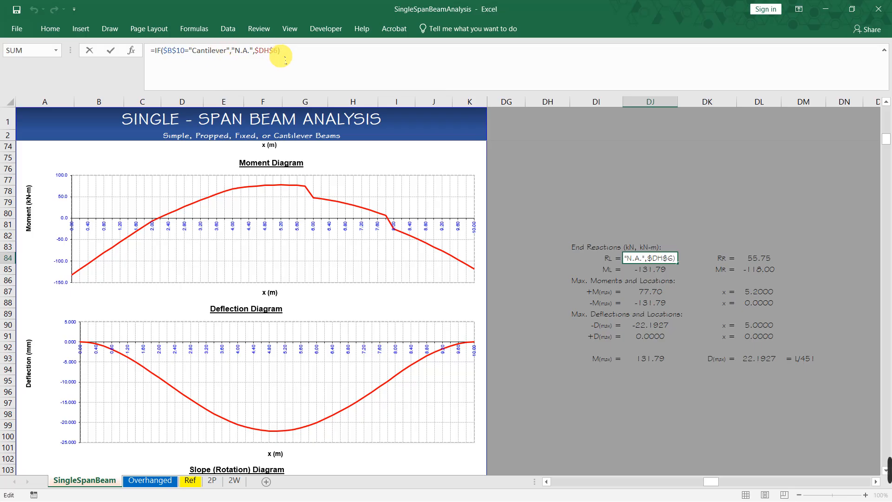
pyautogui.hotkey('ctrl', 'Return')
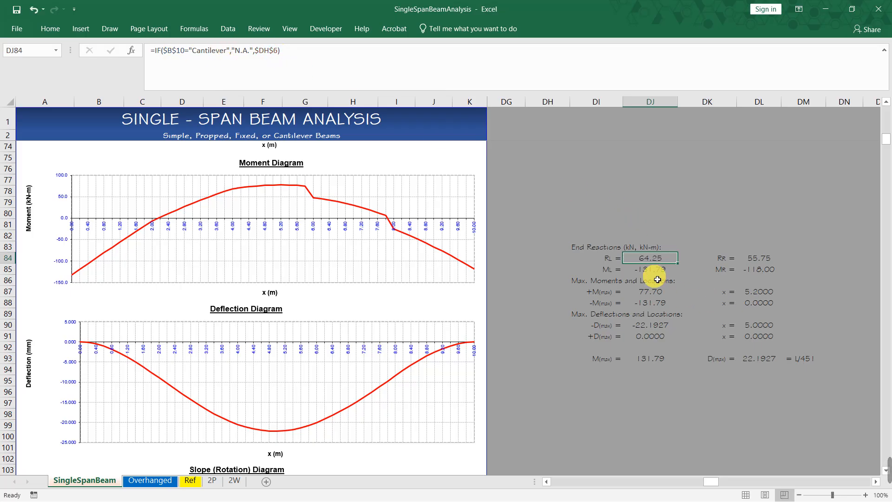
# Inspect the +M(max) formula in cell DJ87 and trace its source range DI6:DI81 through the moment column
pyautogui.click(652, 293)
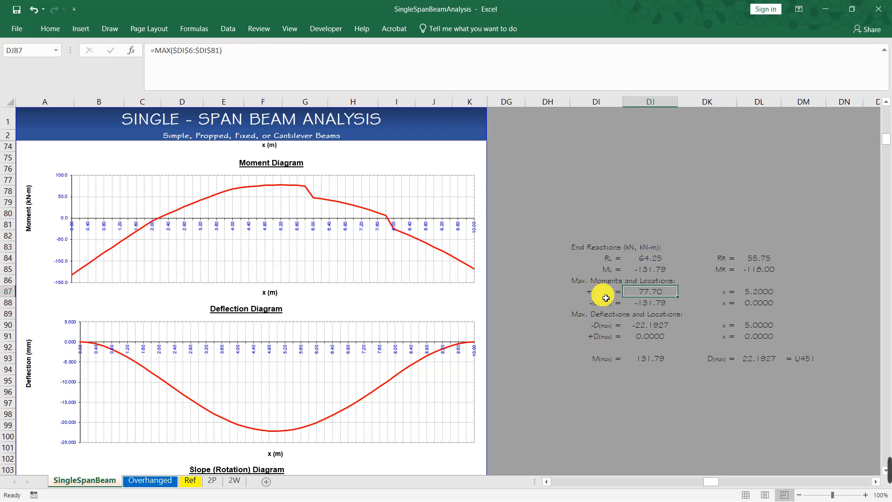
pyautogui.click(237, 58)
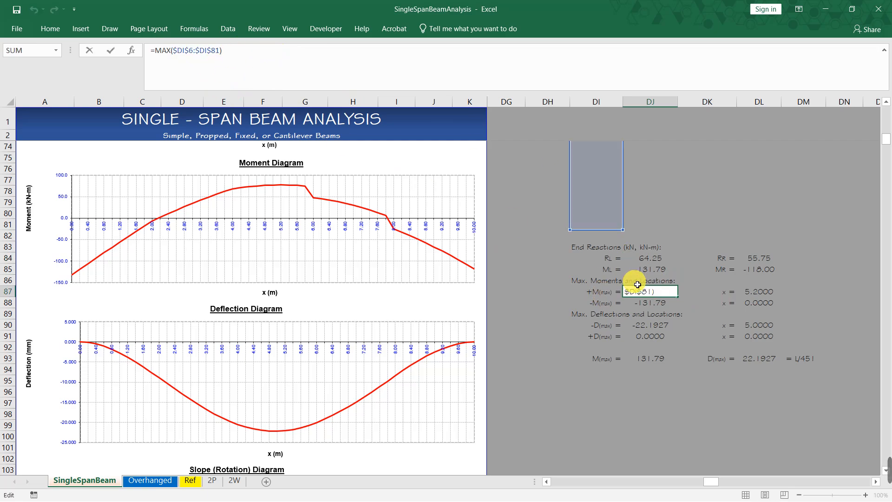
pyautogui.scroll(2, 635, 265)
pyautogui.scroll(20, 635, 265)
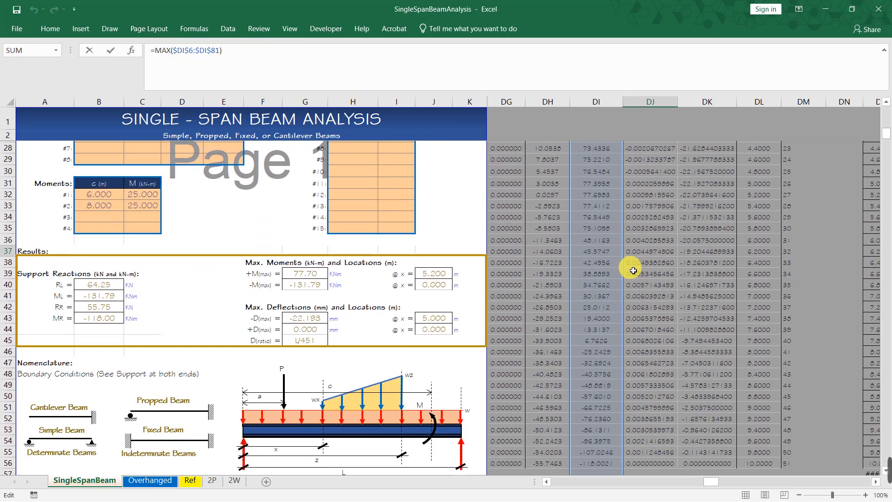
pyautogui.scroll(-5, 612, 226)
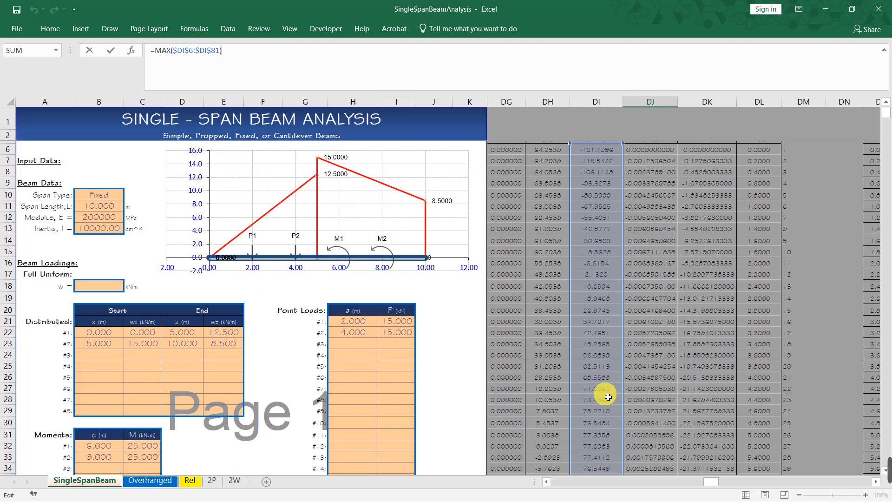
pyautogui.scroll(-17, 609, 396)
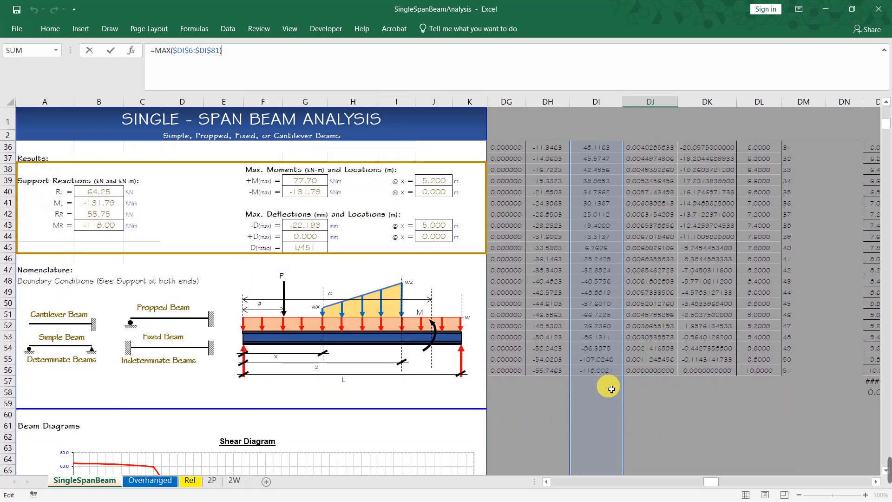
pyautogui.press('Escape')
# Review the formulas of the remaining end reaction, maximum moment and maximum deflection results in columns DJ and DL, rows 85 to 93
pyautogui.click(656, 328)
pyautogui.click(657, 350)
pyautogui.click(658, 359)
pyautogui.click(761, 347)
pyautogui.click(761, 360)
pyautogui.click(759, 381)
pyautogui.click(759, 392)
pyautogui.click(765, 412)
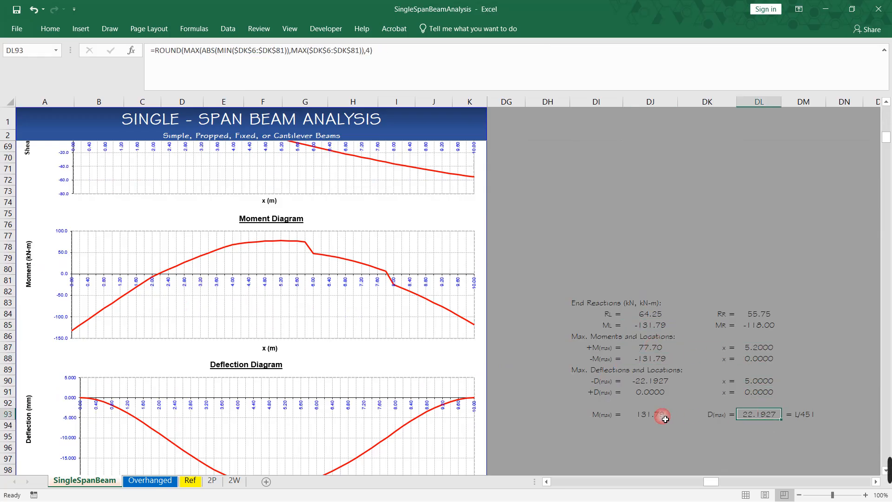
pyautogui.click(664, 415)
# Consult the shear, moment, slope and deflection formulas on the Ref sheet and return to the SingleSpanBeam results block
pyautogui.click(191, 480)
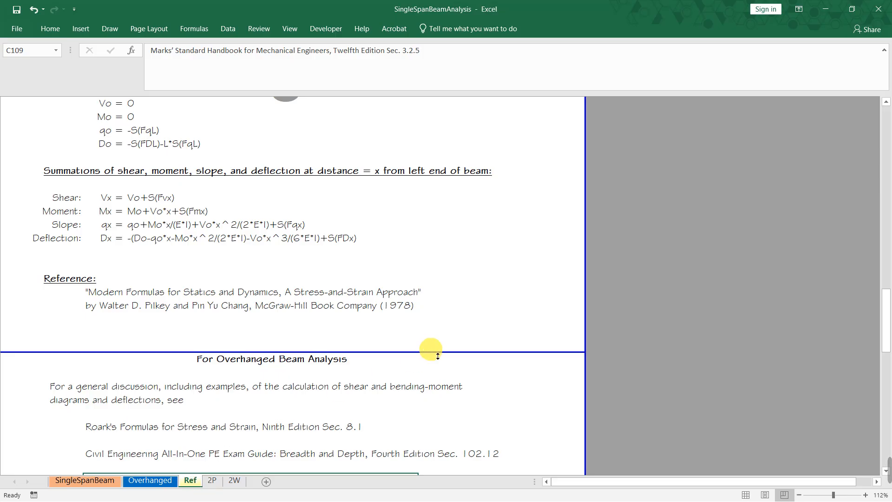
pyautogui.scroll(20, 394, 308)
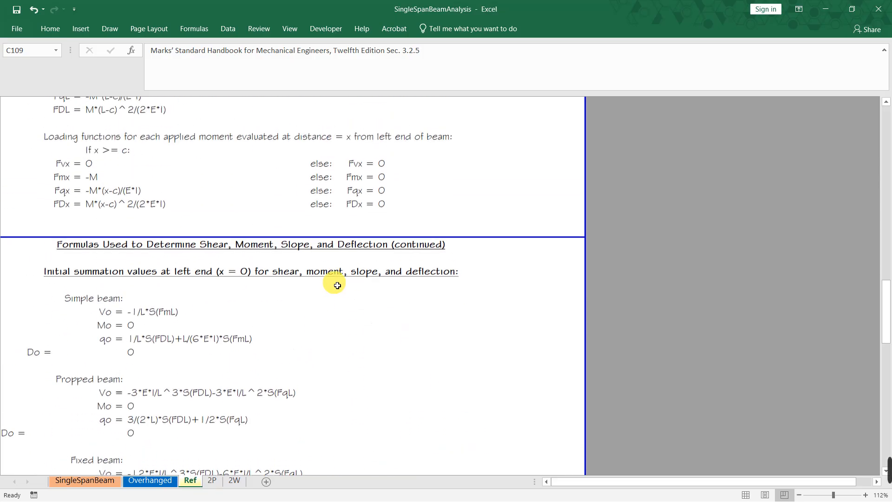
pyautogui.click(81, 481)
pyautogui.click(654, 307)
pyautogui.click(725, 314)
# Highlight the W1 coordinate table and trace the Load Diagram's W1 and W2 series to their source ranges in columns DR and DS
pyautogui.scroll(20, 739, 318)
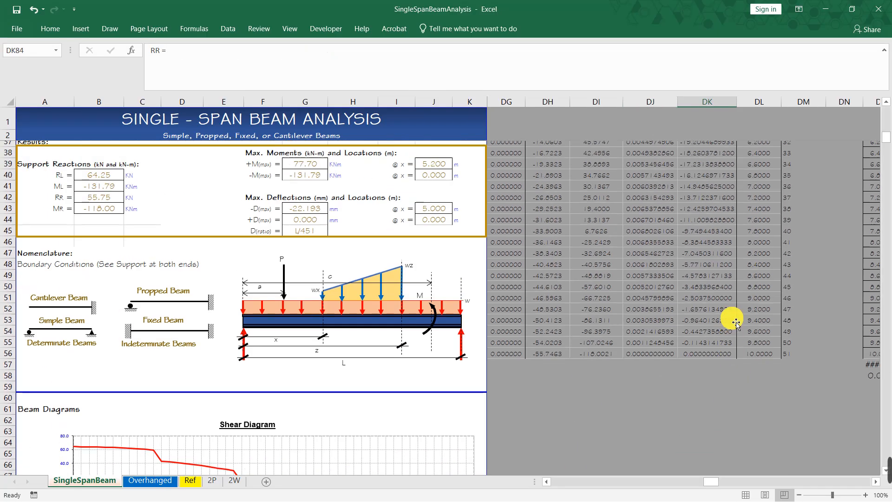
pyautogui.hscroll(2, 735, 322)
pyautogui.hscroll(3, 735, 321)
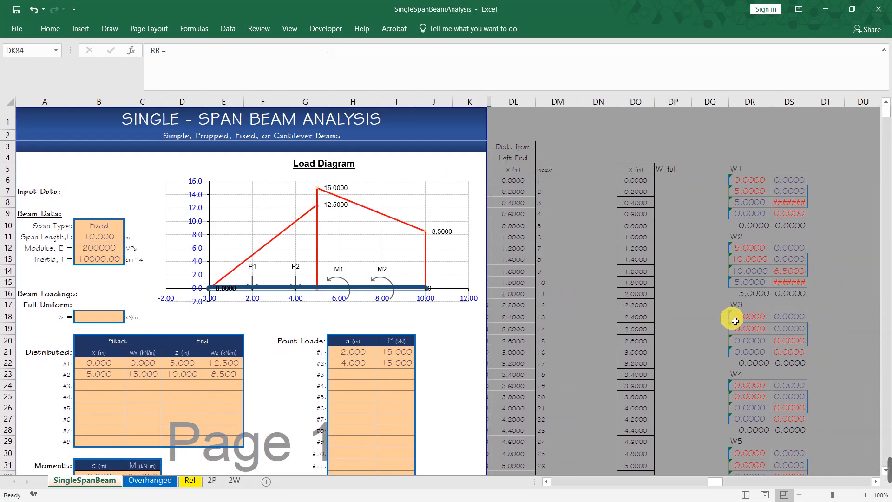
pyautogui.moveTo(640, 172); pyautogui.dragTo(716, 225)
pyautogui.click(306, 224)
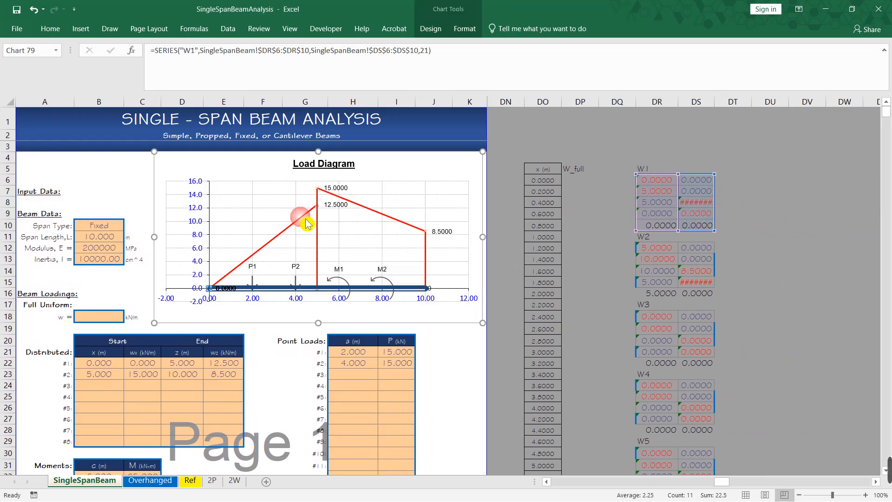
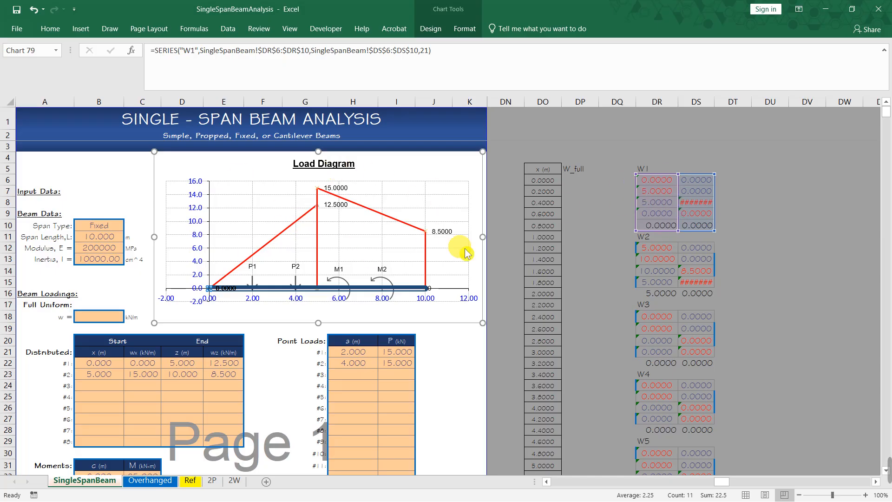
pyautogui.click(389, 215)
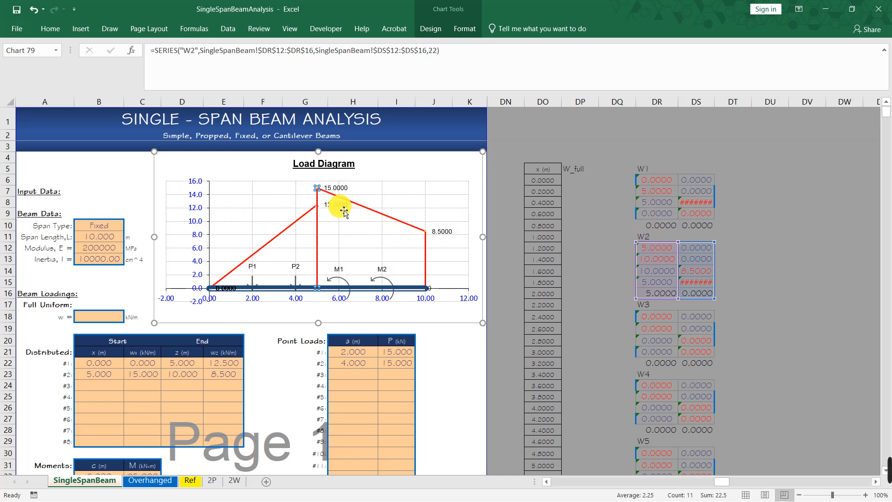
# Insert an empty scatter chart with smooth lines and markers from blank cell K21 and place it over the Load Diagram
pyautogui.click(448, 334)
pyautogui.click(458, 356)
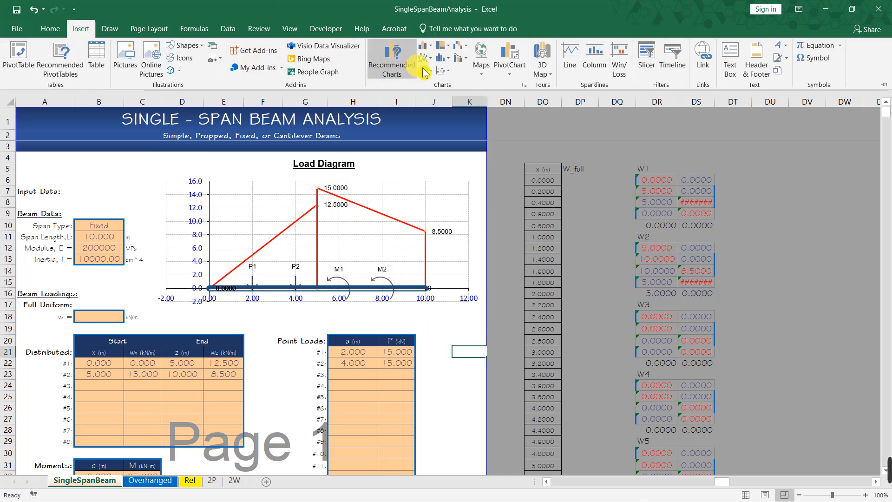
pyautogui.click(443, 71)
pyautogui.click(460, 104)
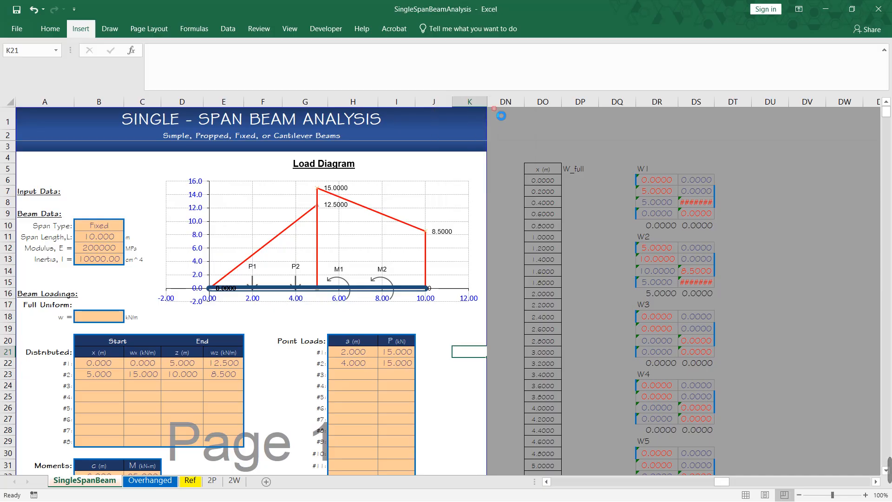
pyautogui.moveTo(334, 235); pyautogui.dragTo(481, 213)
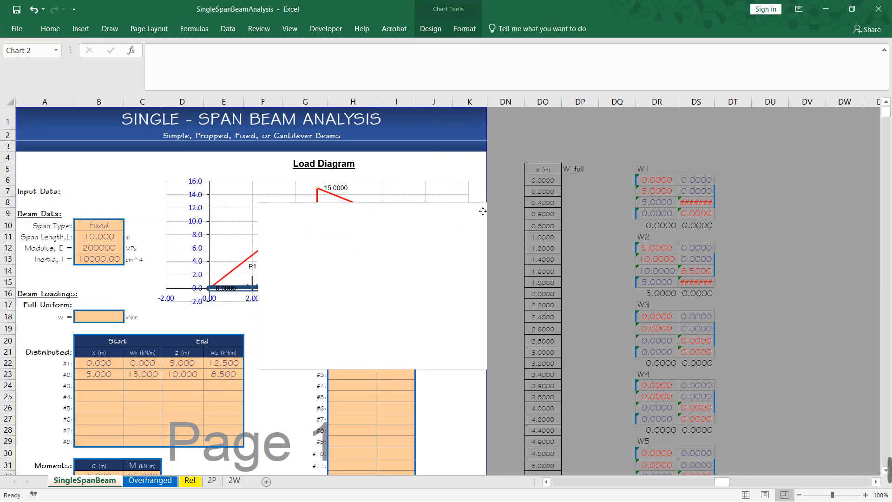
# Try adding a series named Line to the smooth-line chart with X values DR6:DR10 and Y values DS6:DS10
pyautogui.rightClick(411, 234)
pyautogui.click(449, 359)
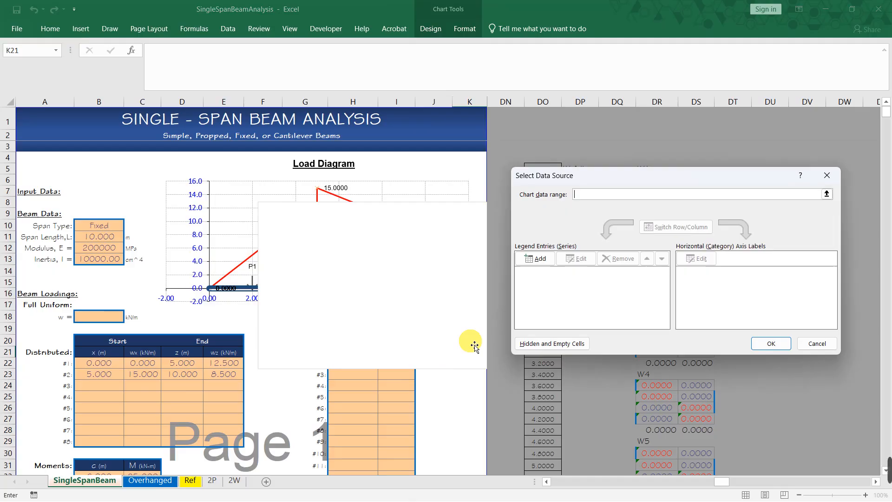
pyautogui.click(556, 258)
pyautogui.moveTo(603, 222); pyautogui.dragTo(278, 208)
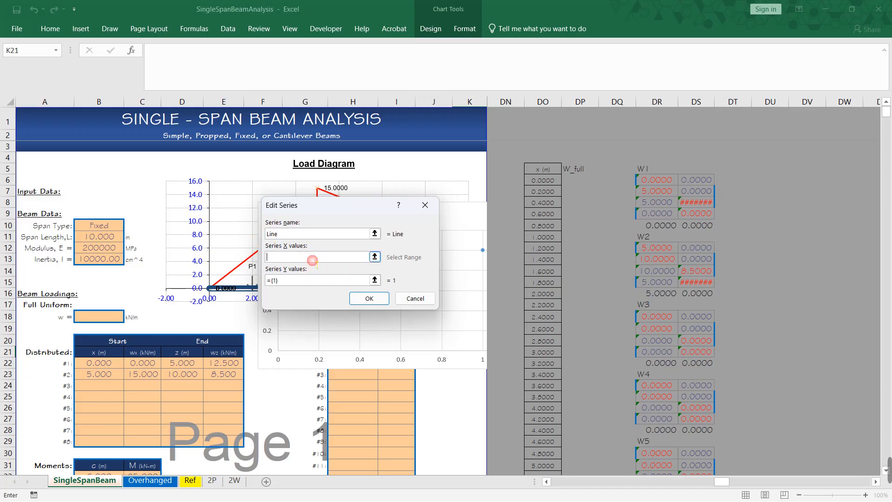
pyautogui.moveTo(663, 182); pyautogui.dragTo(659, 227)
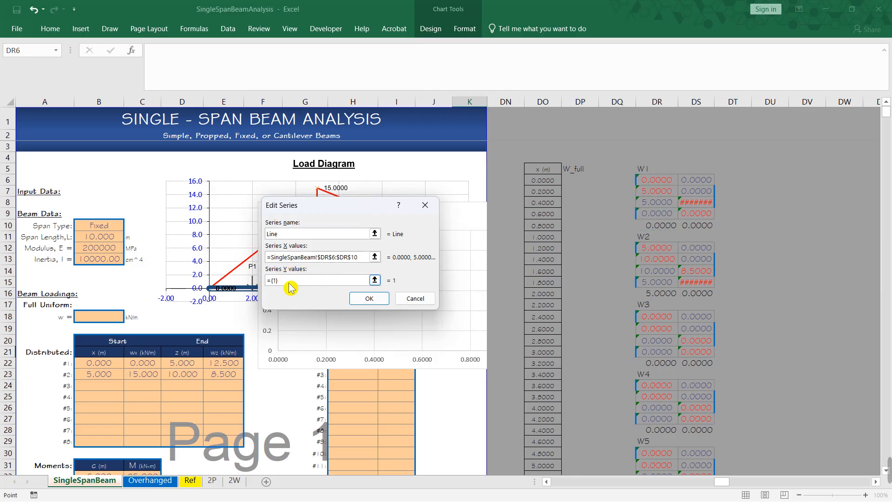
pyautogui.moveTo(697, 180); pyautogui.dragTo(700, 228)
pyautogui.moveTo(322, 208); pyautogui.dragTo(190, 218)
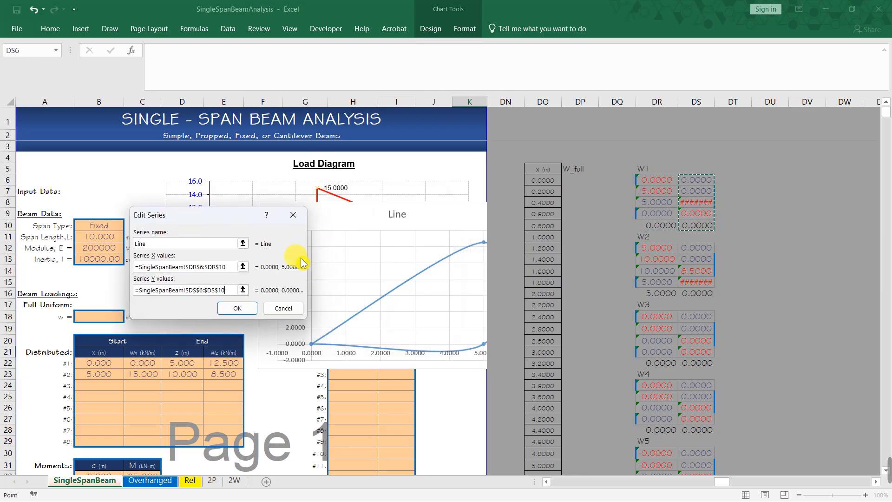
pyautogui.click(237, 308)
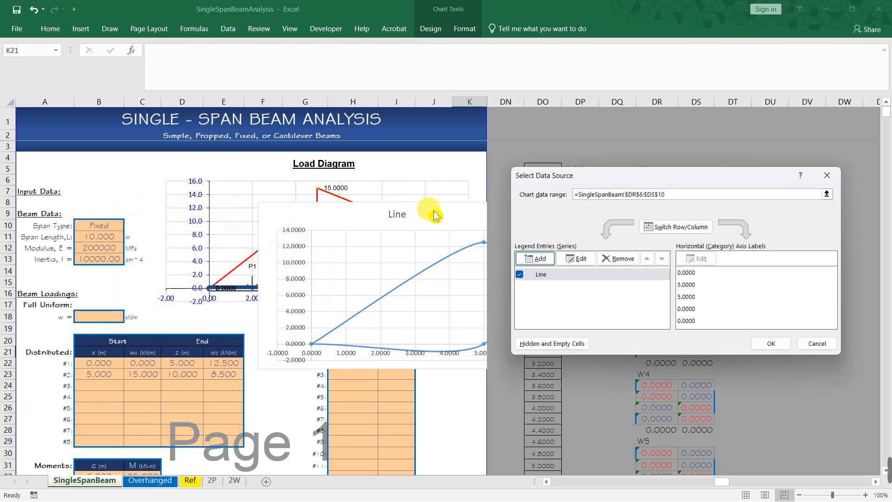
# Close the data source settings without applying them and delete the smooth-line scatter chart
pyautogui.click(827, 175)
pyautogui.moveTo(427, 211); pyautogui.dragTo(235, 222)
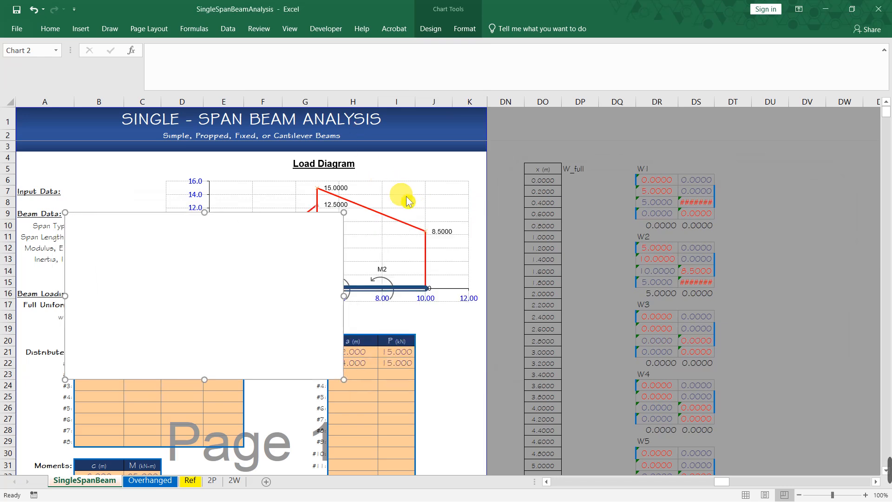
pyautogui.press('Delete')
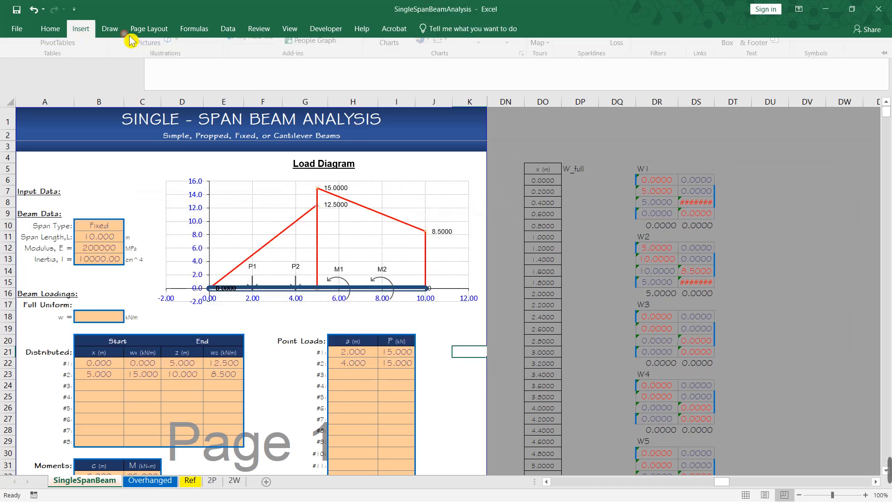
# Insert an empty scatter chart with straight lines and no markers and move it over the lower part of the Load Diagram
pyautogui.click(80, 28)
pyautogui.click(442, 69)
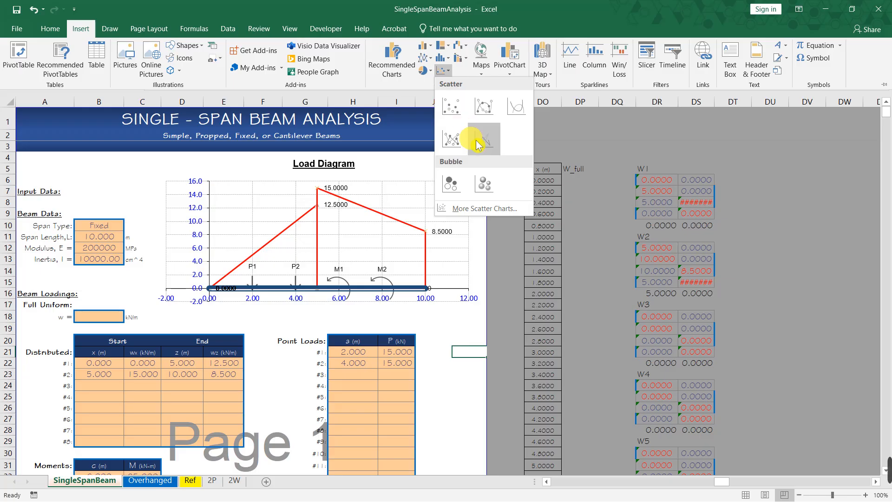
pyautogui.click(488, 147)
pyautogui.moveTo(305, 232); pyautogui.dragTo(305, 268)
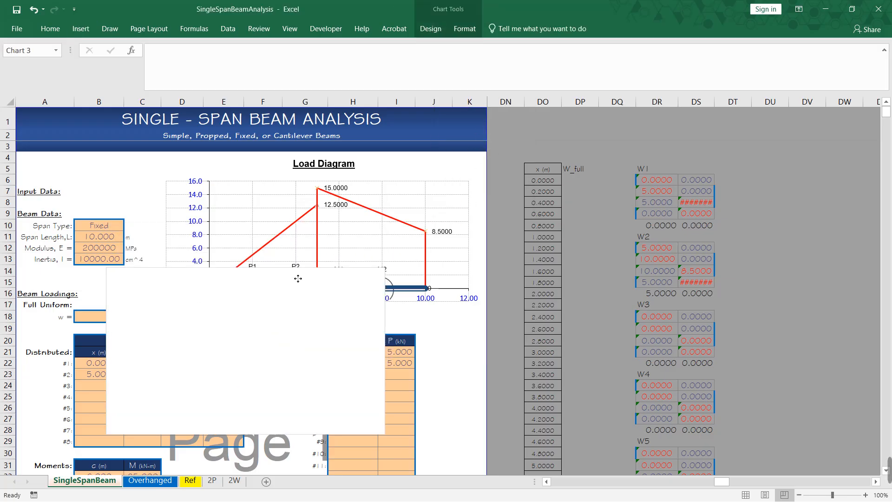
# Add a series named W1 with X values DR6:DR10 and Y values DS6:DS10 to the new chart and move it below the Load Diagram
pyautogui.rightClick(279, 299)
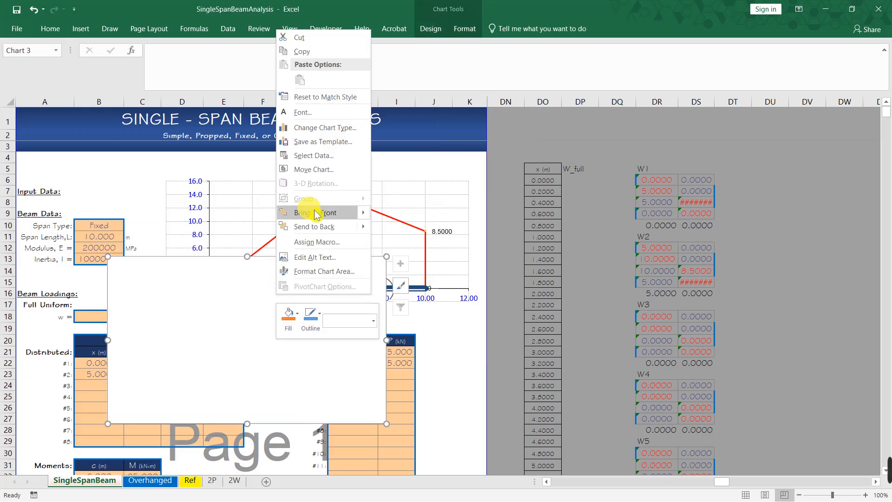
pyautogui.click(335, 154)
pyautogui.click(539, 259)
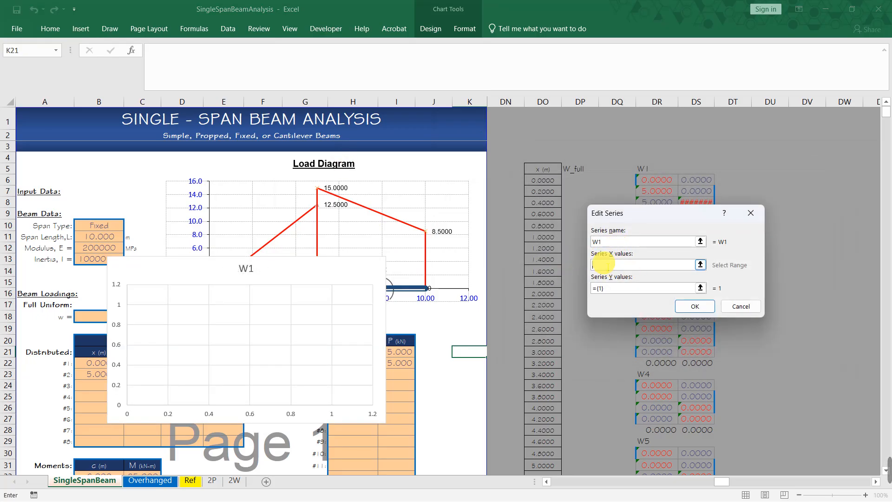
pyautogui.moveTo(643, 224); pyautogui.dragTo(434, 262)
pyautogui.moveTo(659, 178); pyautogui.dragTo(643, 229)
pyautogui.moveTo(655, 181); pyautogui.dragTo(658, 226)
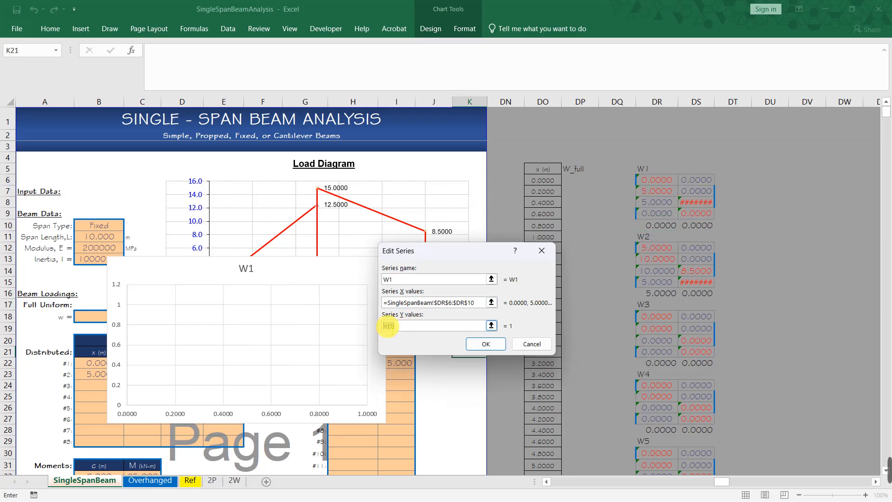
pyautogui.moveTo(693, 181); pyautogui.dragTo(693, 226)
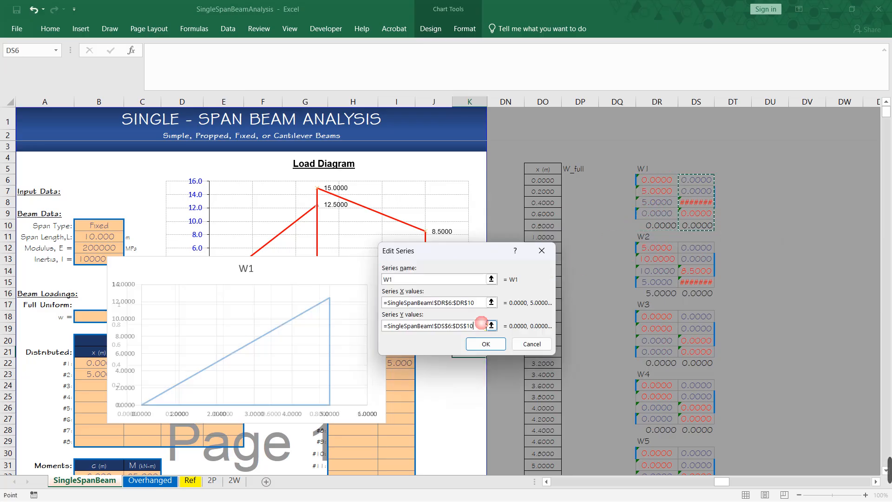
pyautogui.click(486, 344)
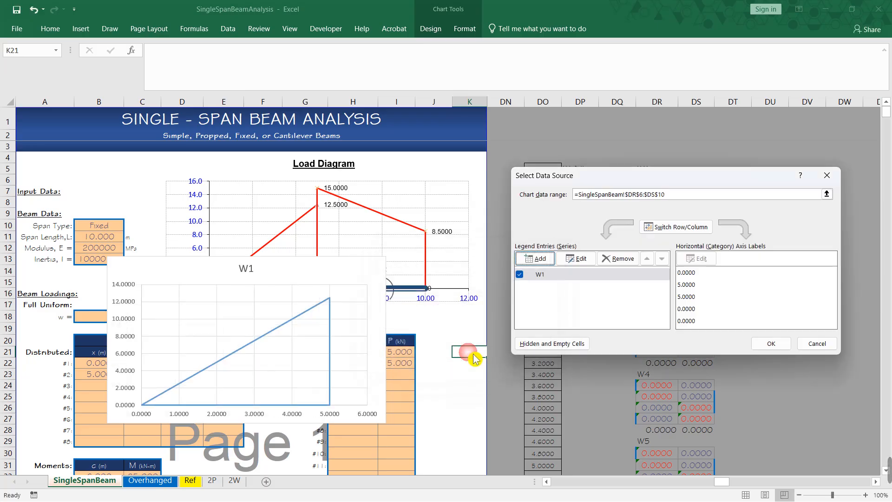
pyautogui.click(785, 348)
pyautogui.moveTo(285, 270); pyautogui.dragTo(470, 309)
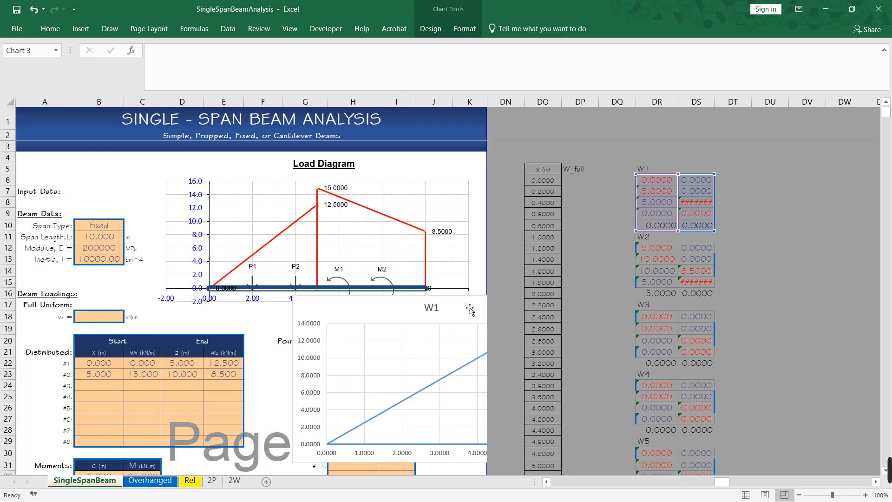
# Compare the W1 chart with the Load Diagram and move it over the lower part of the diagram and the distributed loads table
pyautogui.click(300, 230)
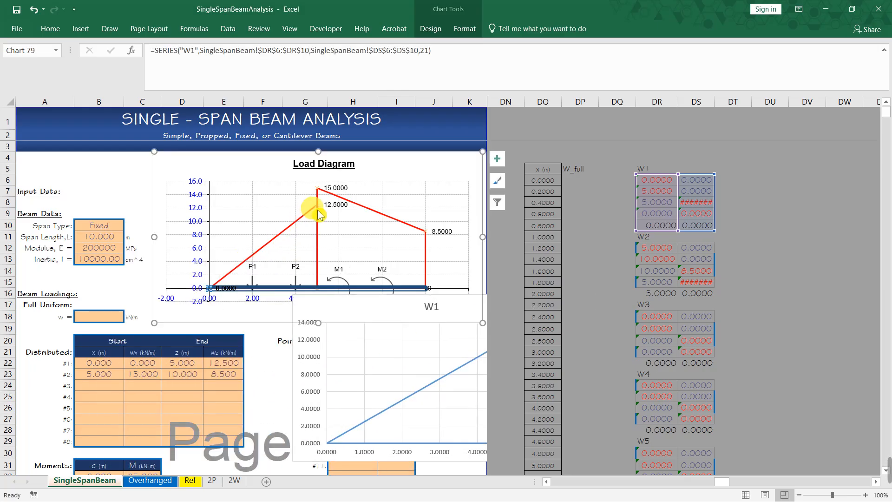
pyautogui.click(340, 316)
pyautogui.moveTo(311, 315); pyautogui.dragTo(151, 225)
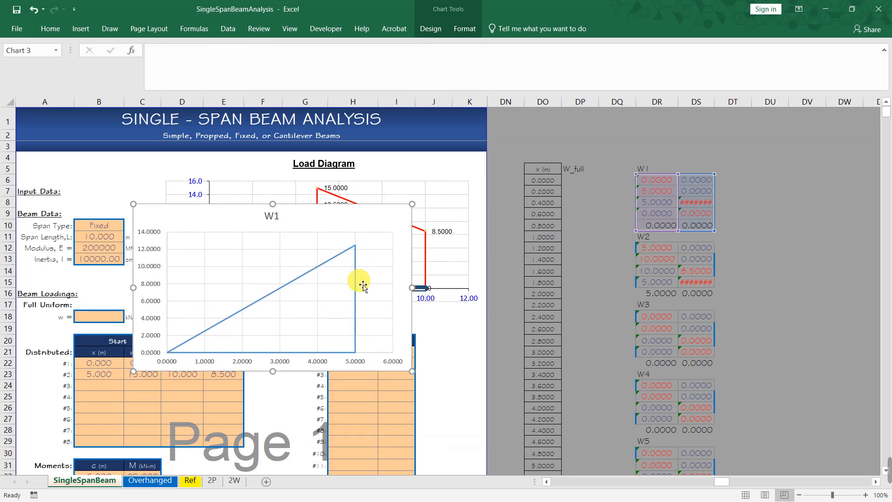
pyautogui.moveTo(388, 229); pyautogui.dragTo(333, 277)
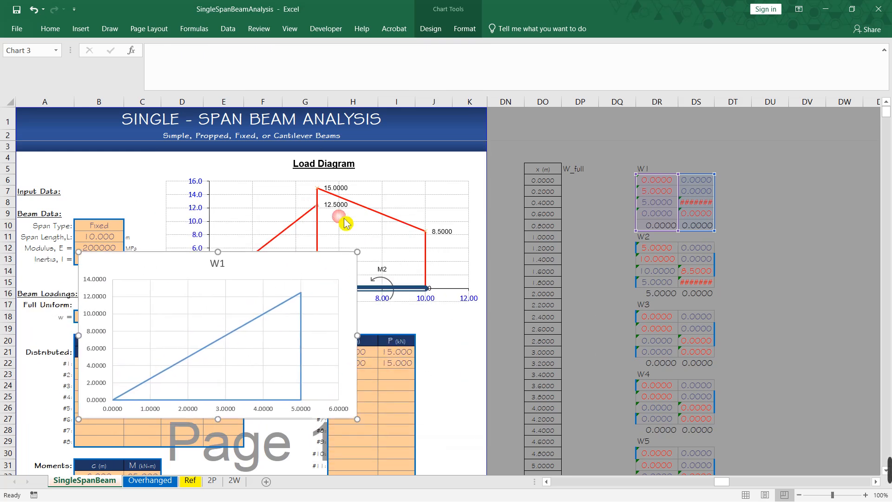
# Add a series named W2 to the W1 chart with X values DR12:DR16 and Y values DS12:DS16
pyautogui.rightClick(302, 284)
pyautogui.click(328, 353)
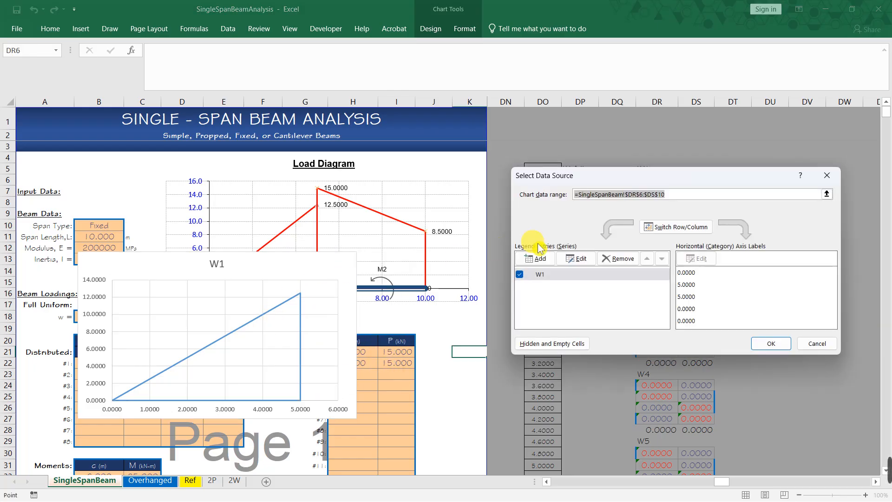
pyautogui.click(534, 258)
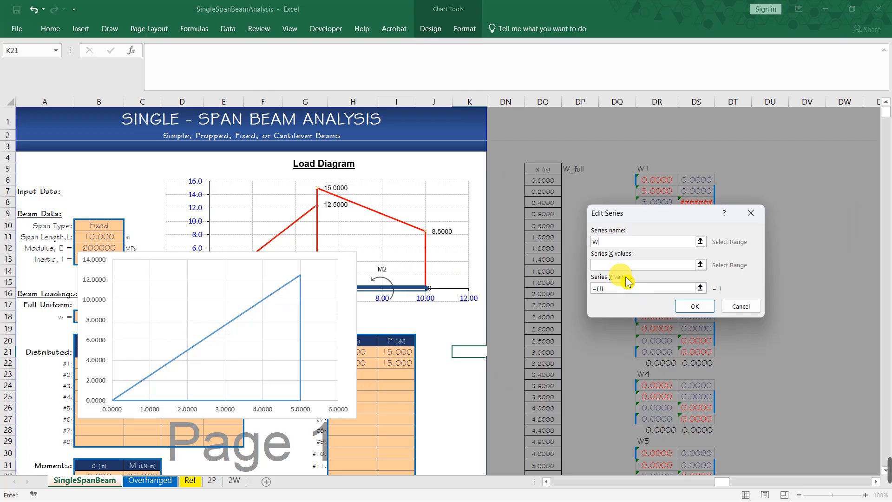
pyautogui.moveTo(638, 221); pyautogui.dragTo(433, 199)
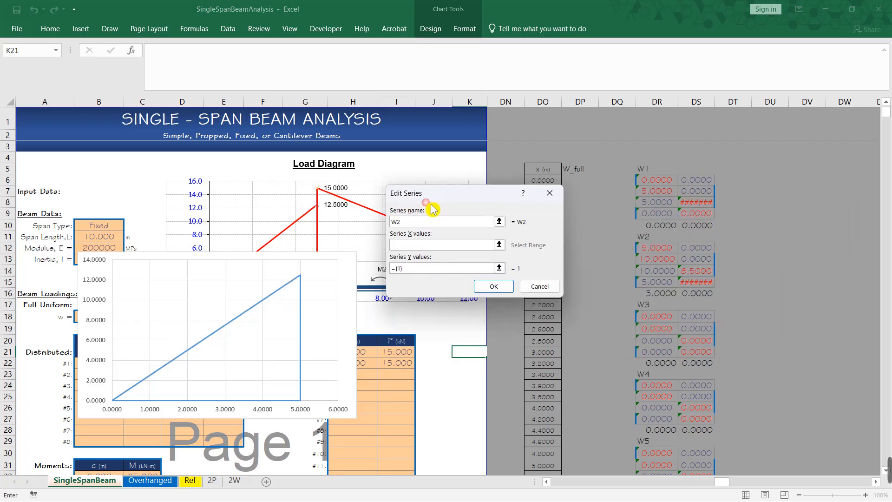
pyautogui.moveTo(647, 251); pyautogui.dragTo(649, 293)
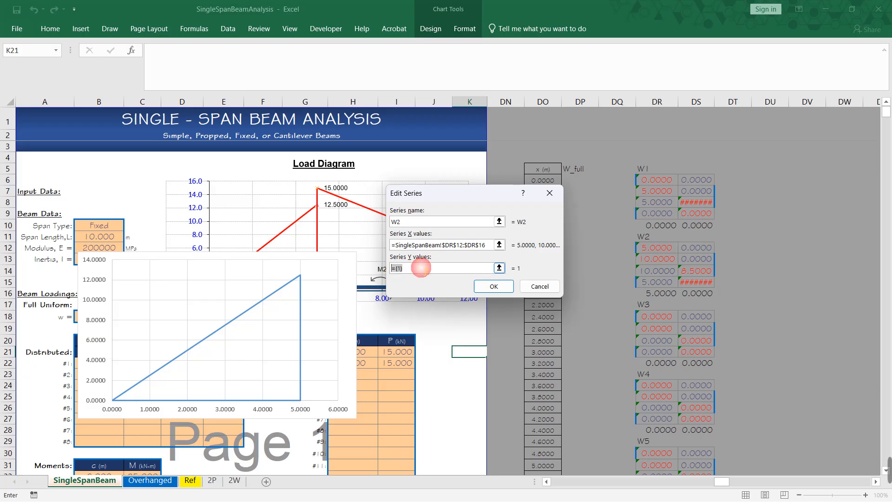
pyautogui.moveTo(690, 255); pyautogui.dragTo(693, 284)
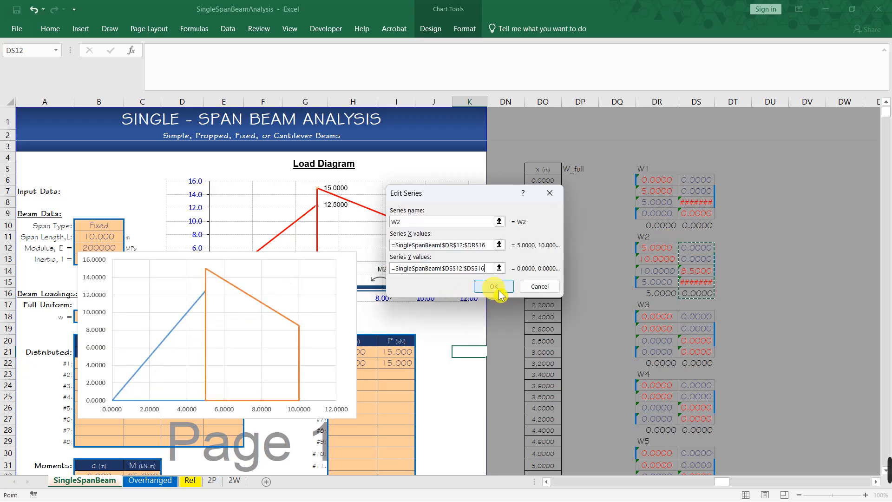
pyautogui.click(493, 287)
pyautogui.click(771, 344)
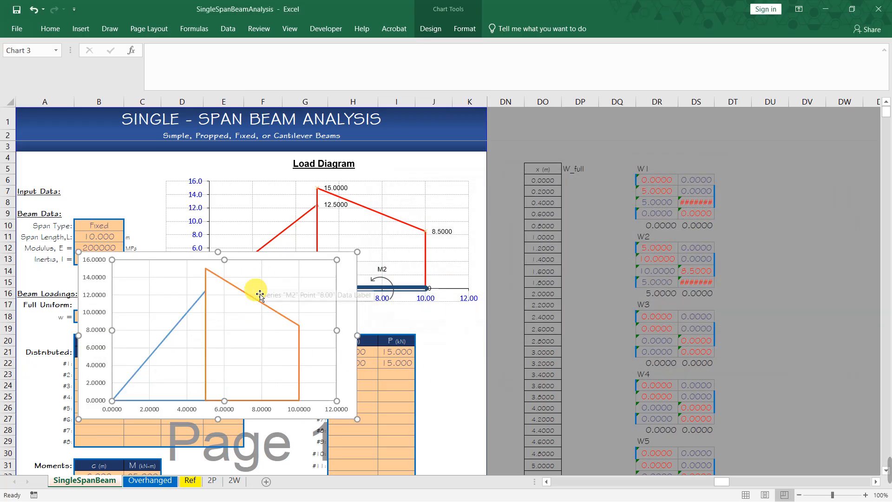
# Review the W1 to W8 and Beam tables in columns DR and DS, and delete the demonstration scatter chart
pyautogui.moveTo(646, 169); pyautogui.dragTo(710, 404)
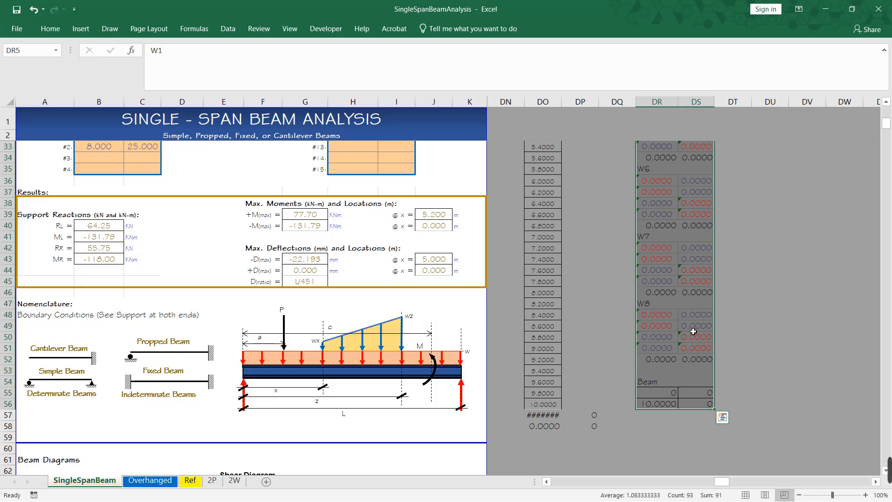
pyautogui.click(730, 318)
pyautogui.scroll(5, 381, 307)
pyautogui.scroll(3, 373, 313)
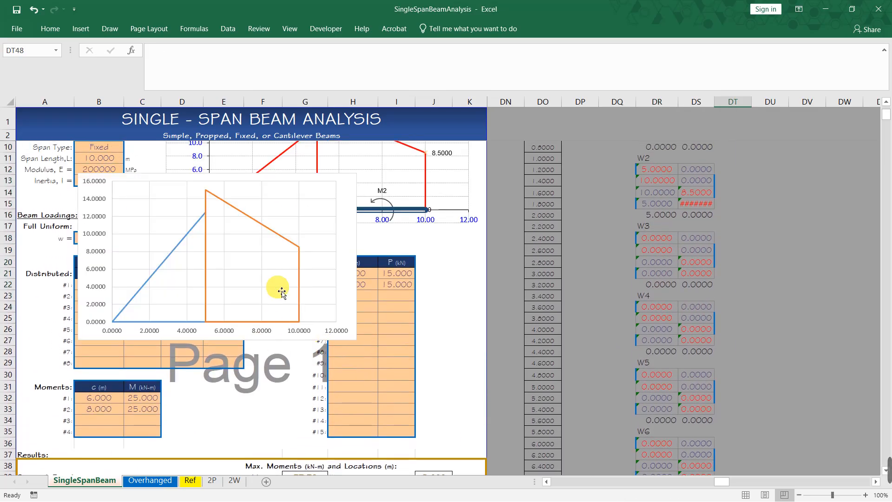
pyautogui.scroll(2, 346, 263)
pyautogui.click(346, 262)
pyautogui.press('Delete')
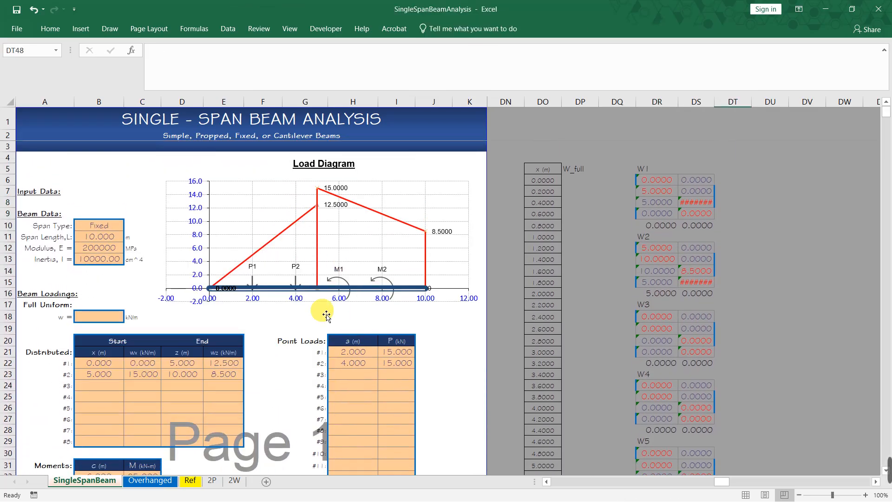
# Compare the Results summary with the end reactions, maximum moments and maximum deflections block starting at DI83 in the calculation area
pyautogui.scroll(-5, 309, 384)
pyautogui.scroll(-6, 304, 394)
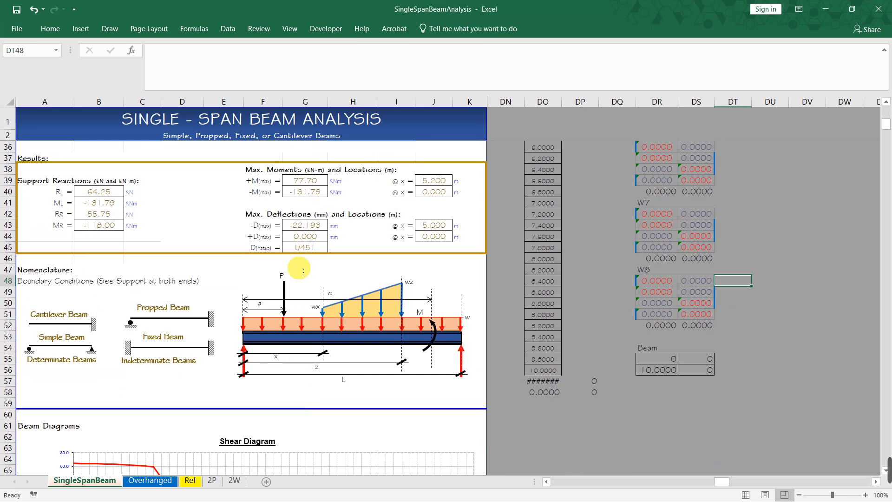
pyautogui.moveTo(74, 179); pyautogui.dragTo(478, 257)
pyautogui.scroll(-5, 670, 367)
pyautogui.hscroll(-10, 670, 370)
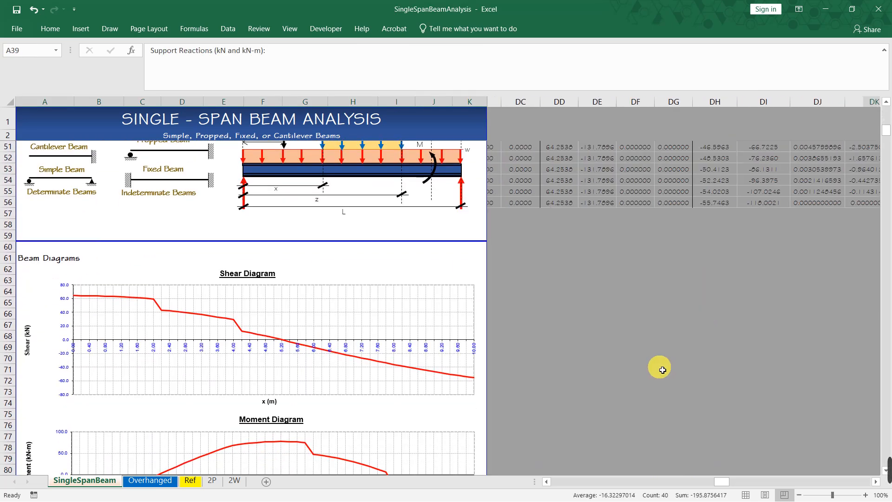
pyautogui.hscroll(3, 660, 368)
pyautogui.hscroll(3, 650, 353)
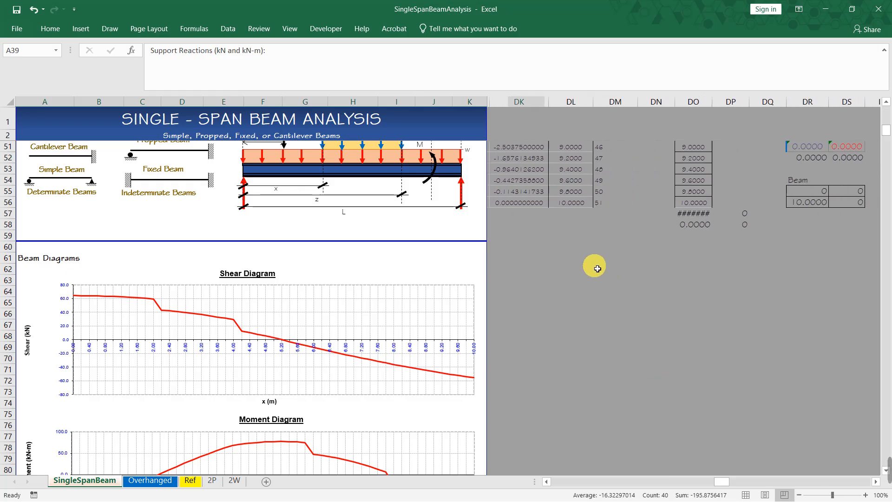
pyautogui.scroll(-12, 635, 288)
pyautogui.hscroll(-4, 627, 292)
pyautogui.scroll(6, 621, 283)
pyautogui.hscroll(-1, 698, 351)
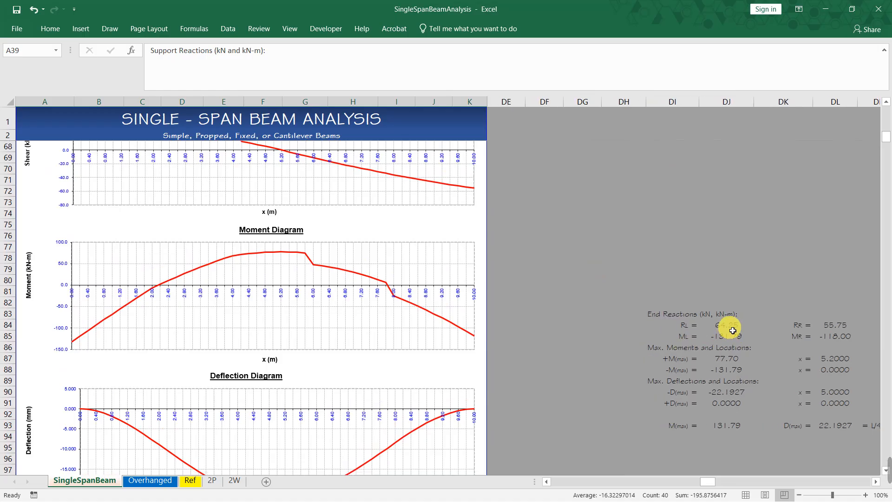
pyautogui.click(733, 330)
pyautogui.moveTo(652, 317); pyautogui.dragTo(800, 429)
pyautogui.scroll(17, 260, 279)
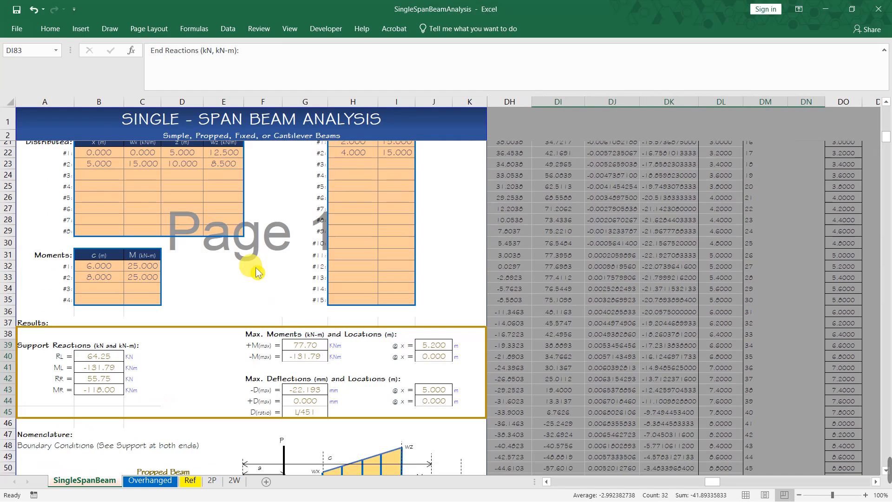
pyautogui.click(69, 394)
# Inspect the Shear Diagram's series formula and the source ranges it plots
pyautogui.scroll(-14, 400, 344)
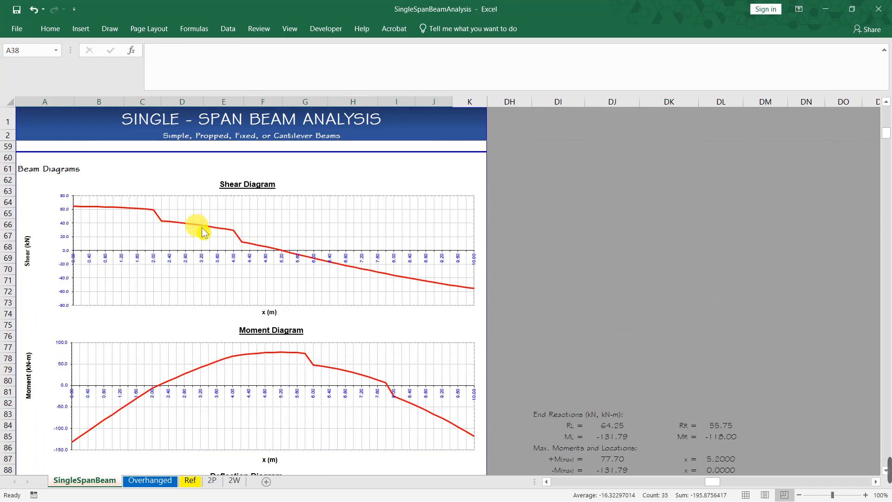
pyautogui.click(200, 229)
pyautogui.click(445, 70)
pyautogui.scroll(-15, 316, 353)
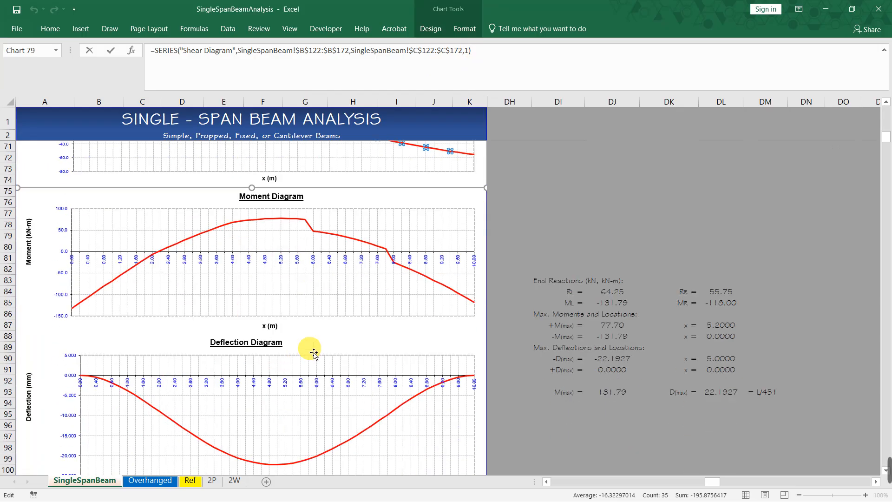
pyautogui.scroll(-3, 316, 355)
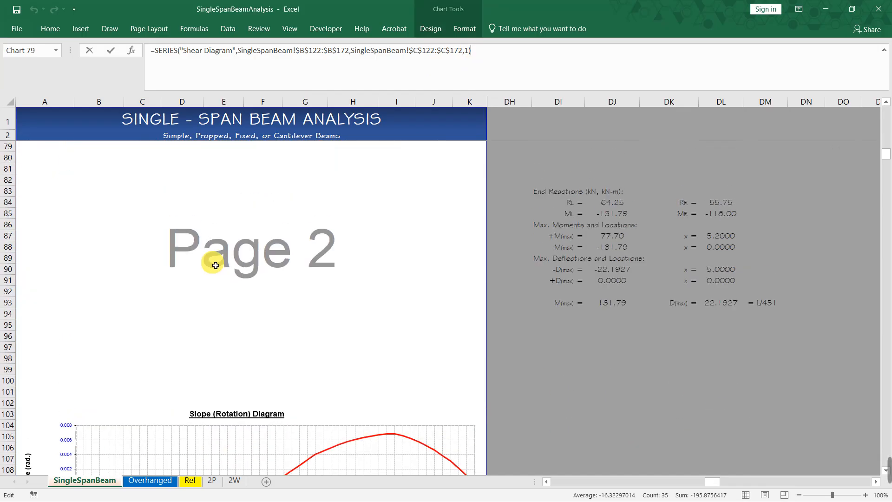
pyautogui.scroll(16, 218, 265)
pyautogui.press('Return')
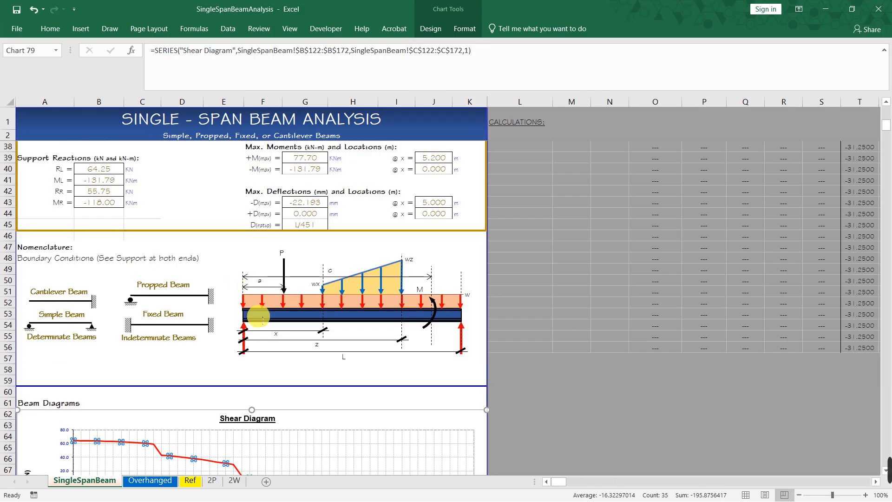
# Inspect the Moment Diagram's series formula and trace its source columns in the 50-segment tabulation
pyautogui.scroll(-8, 256, 316)
pyautogui.click(235, 264)
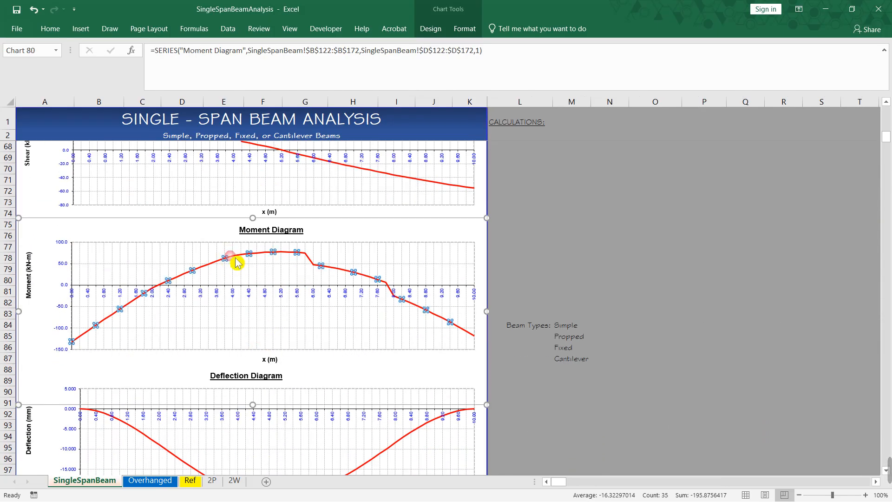
pyautogui.scroll(-15, 312, 343)
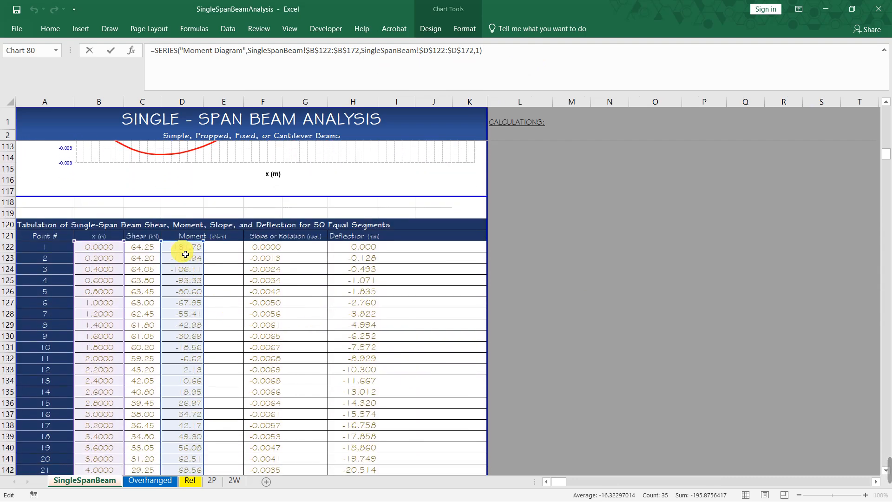
# Inspect the Deflection Diagram's series formula and trace its x and deflection columns in the tabulation
pyautogui.scroll(19, 225, 280)
pyautogui.scroll(6, 204, 344)
pyautogui.scroll(-11, 209, 358)
pyautogui.scroll(-2, 204, 330)
pyautogui.click(175, 321)
pyautogui.click(518, 53)
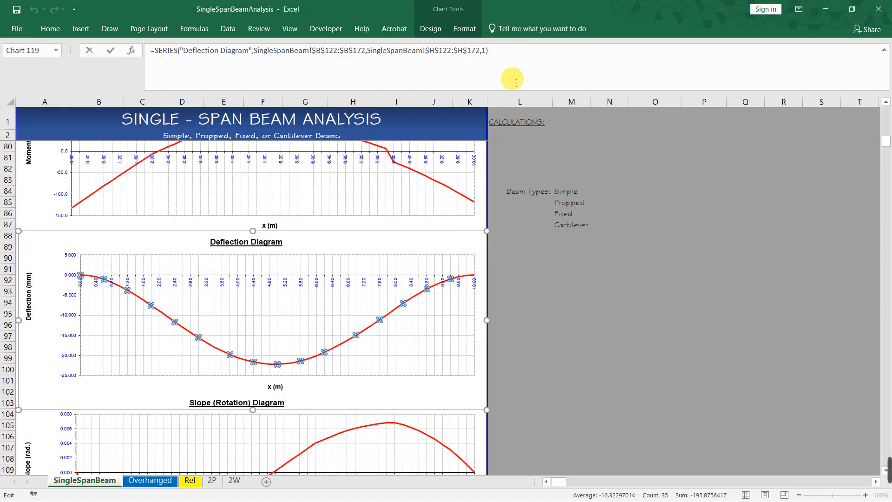
pyautogui.scroll(-10, 259, 302)
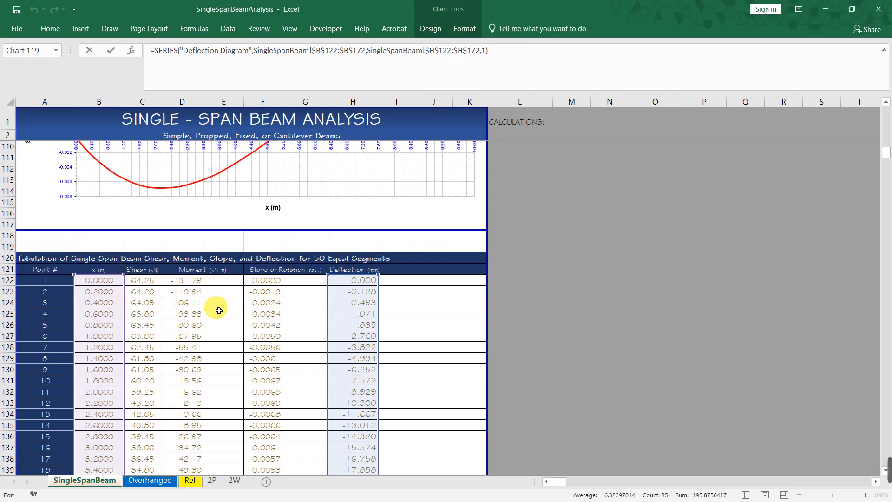
pyautogui.press('Escape')
pyautogui.scroll(20, 201, 299)
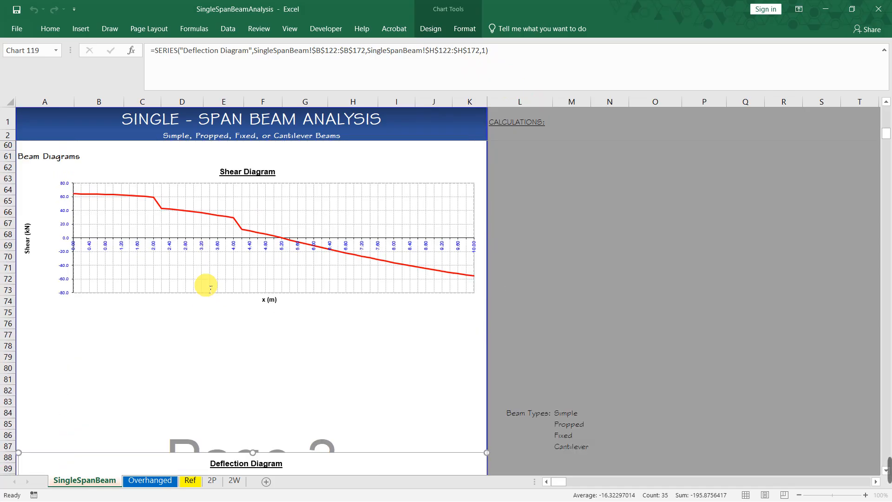
# Inspect the Slope (Rotation) Diagram's series formula and trace its x and slope columns in the tabulation
pyautogui.scroll(-11, 262, 340)
pyautogui.scroll(-7, 261, 339)
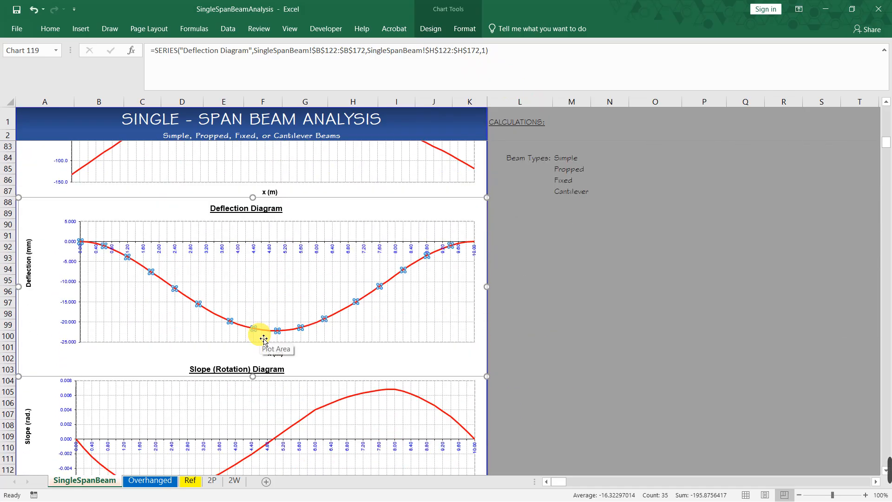
pyautogui.click(297, 331)
pyautogui.scroll(-4, 266, 353)
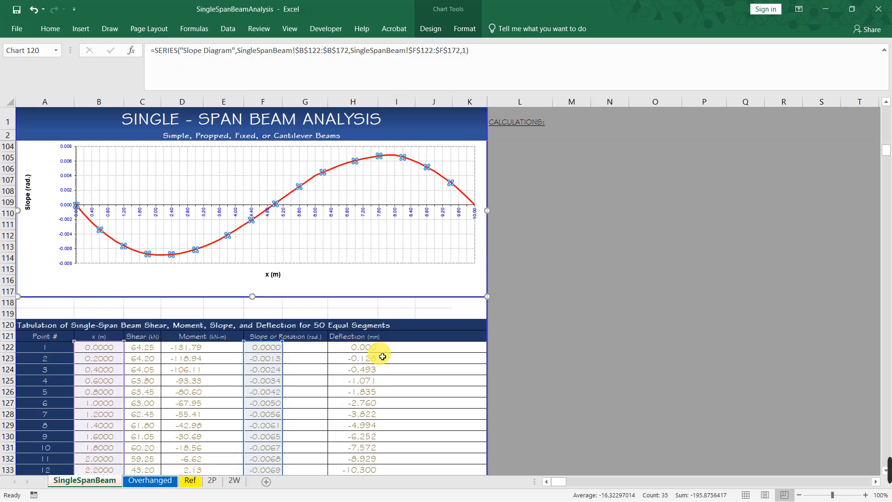
pyautogui.scroll(-4, 382, 356)
pyautogui.click(565, 226)
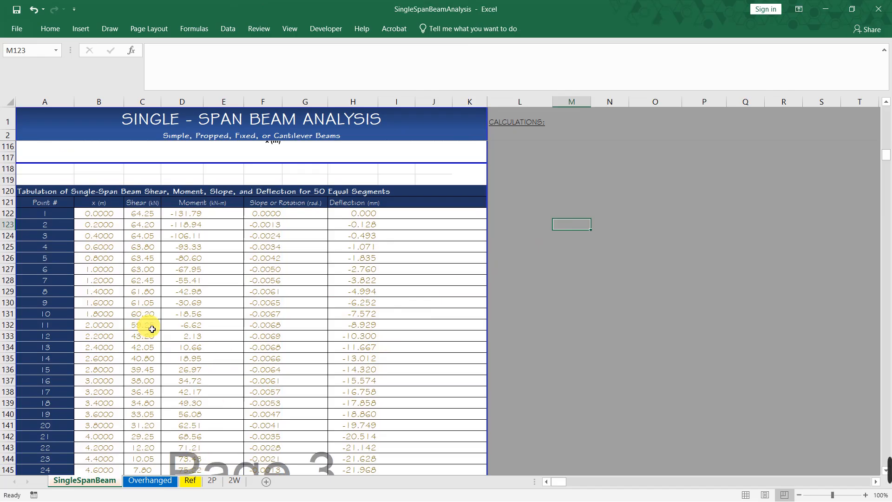
# Check the formula behind moment cell D124 in the tabulation and return to the start of the sheet
pyautogui.scroll(2, 151, 330)
pyautogui.click(176, 288)
pyautogui.scroll(16, 184, 290)
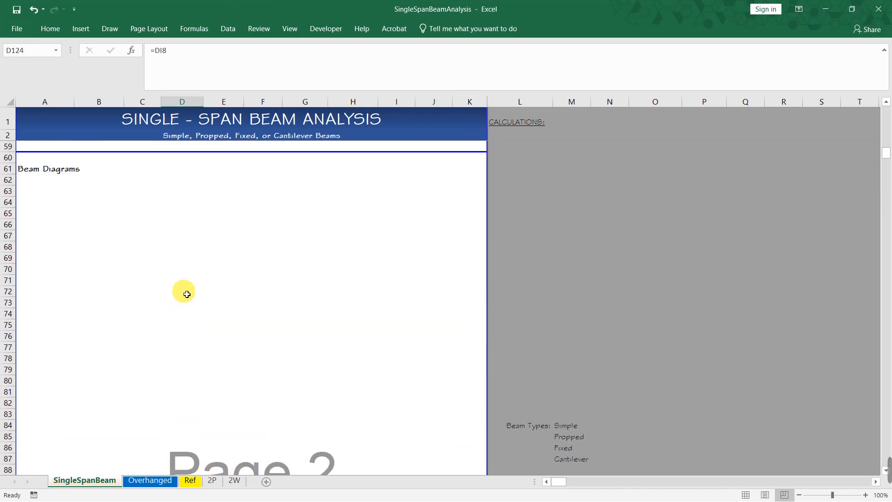
pyautogui.scroll(20, 185, 295)
# Look over the loading function equations on the Ref sheet and open the Overhanged sheet
pyautogui.click(191, 480)
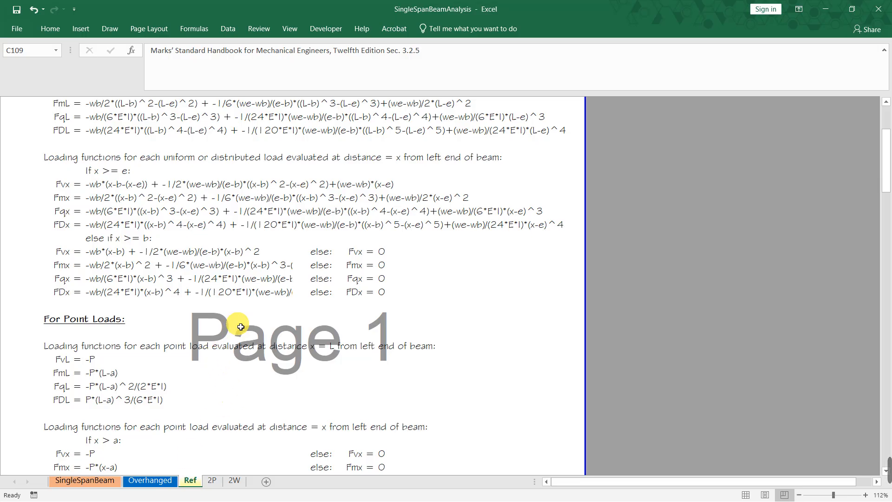
pyautogui.click(160, 483)
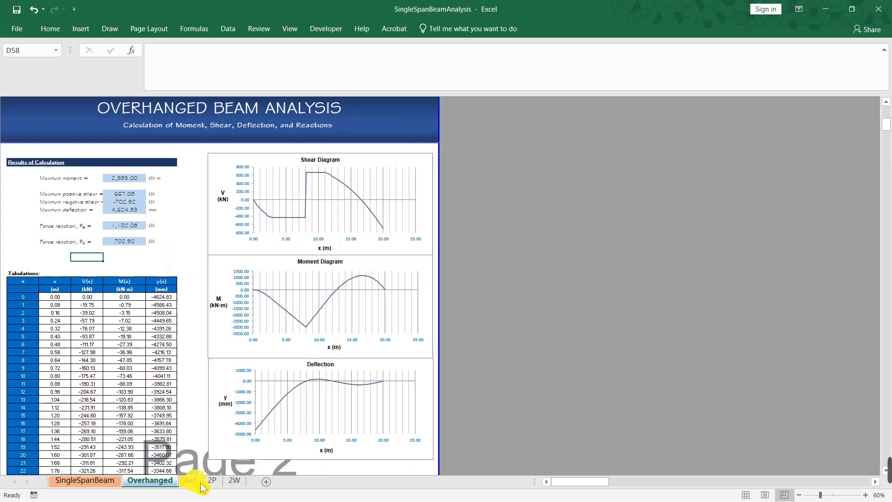
pyautogui.click(197, 482)
pyautogui.click(150, 480)
pyautogui.click(85, 481)
pyautogui.click(150, 481)
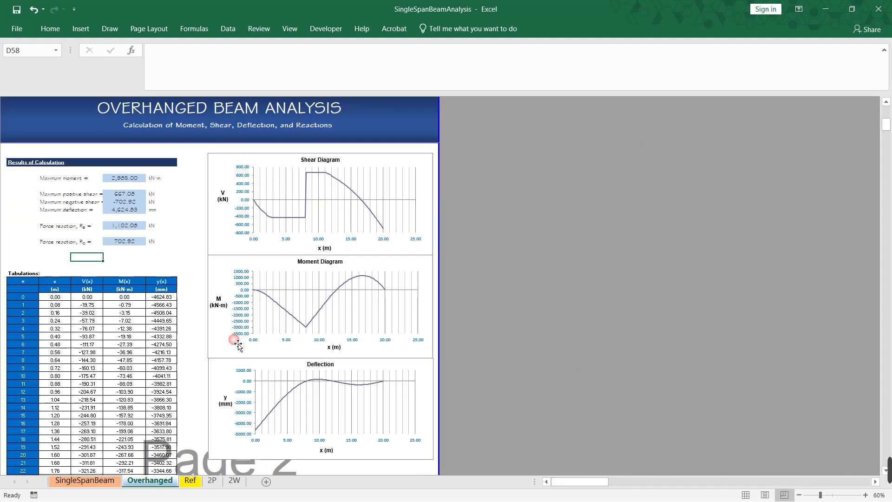
# Examine the moment, shear, deflection and reaction results and the tabulation on the Overhanged sheet
pyautogui.click(133, 181)
pyautogui.click(134, 187)
pyautogui.click(133, 198)
pyautogui.click(131, 219)
pyautogui.moveTo(125, 178); pyautogui.dragTo(139, 265)
pyautogui.moveTo(55, 305); pyautogui.dragTo(139, 320)
# Compare the input information, load layouts and diagrams on the 2P concentrated-load and 2W distributed-load sheets
pyautogui.click(217, 483)
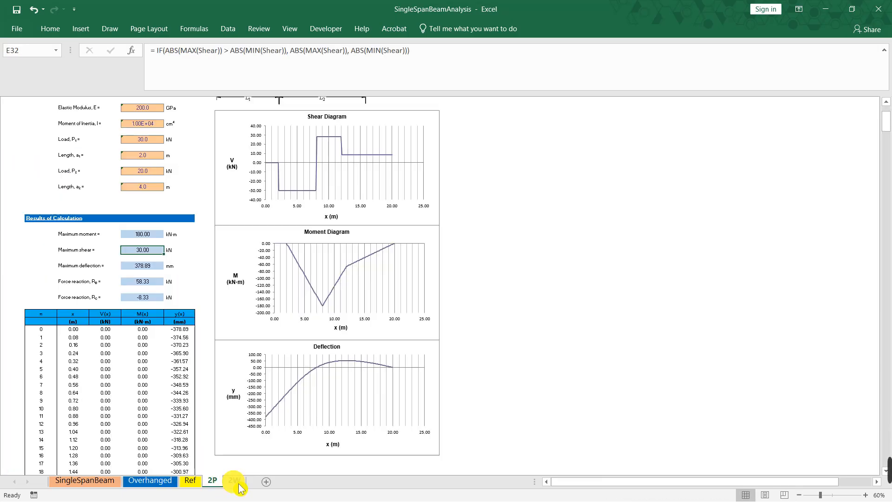
pyautogui.scroll(3, 165, 258)
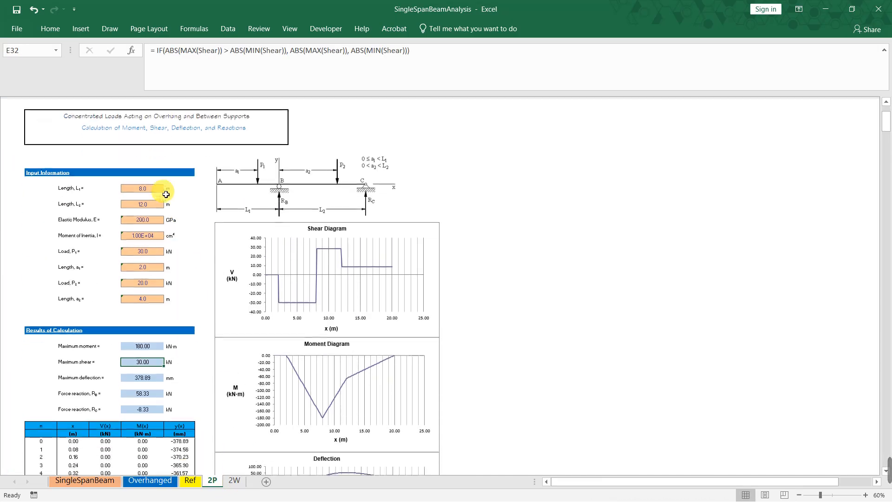
pyautogui.click(235, 481)
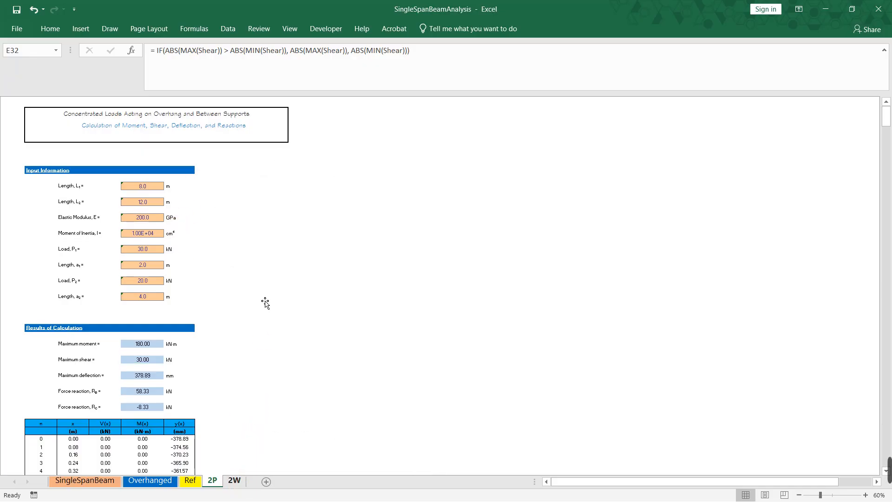
pyautogui.scroll(4, 260, 218)
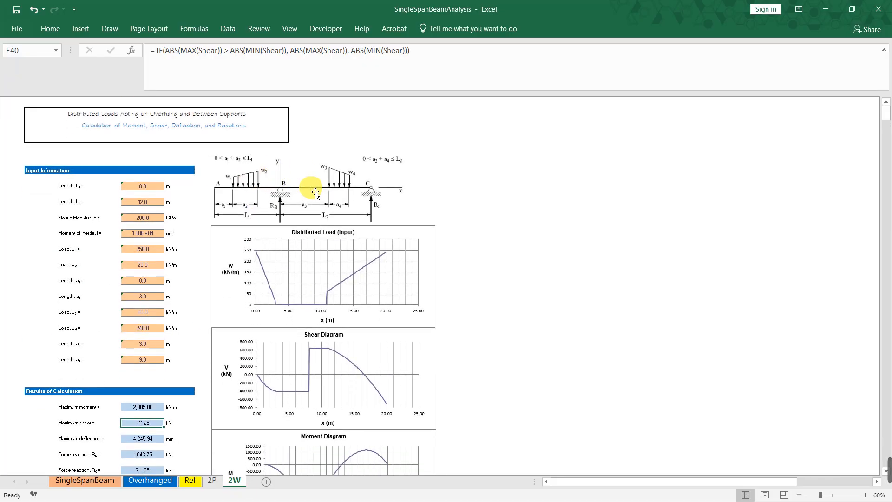
pyautogui.click(213, 482)
pyautogui.click(232, 482)
# Check on the Overhanged sheet how the maximum moment formula combines the 2P and 2W results
pyautogui.click(174, 484)
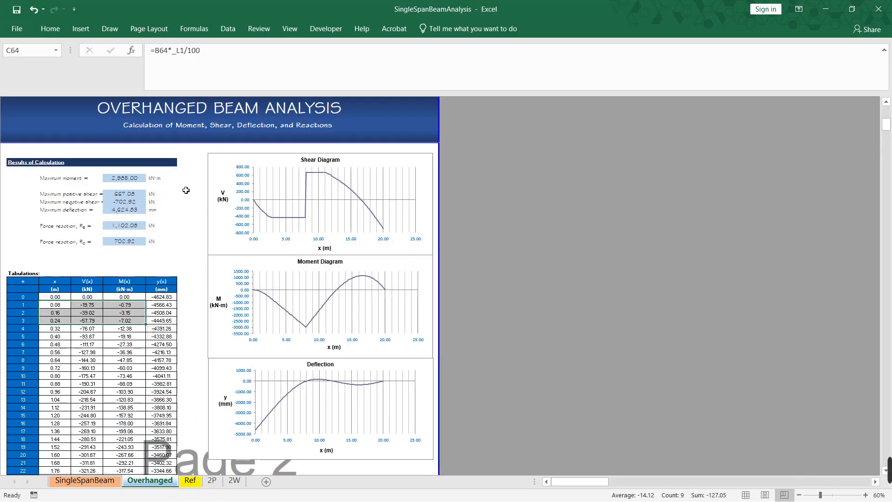
pyautogui.click(138, 180)
pyautogui.doubleClick(169, 52)
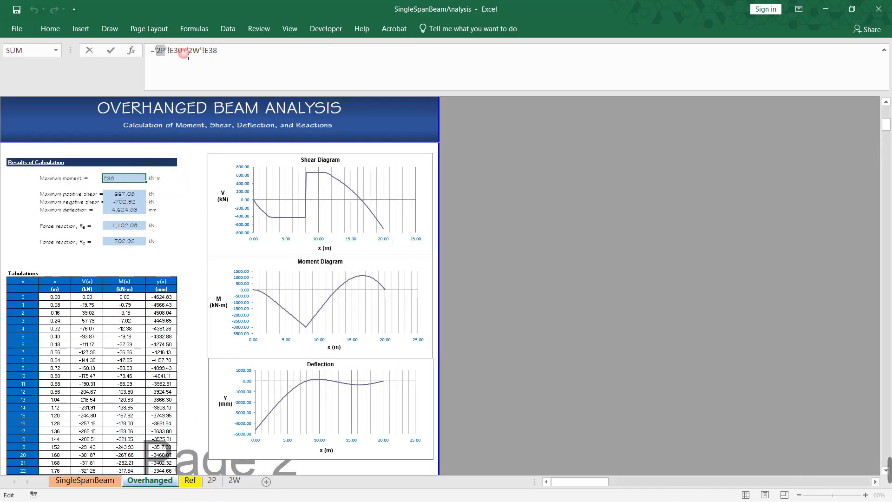
pyautogui.press('Return')
# Inspect the formulas behind the maximum positive and maximum negative shear results
pyautogui.click(124, 195)
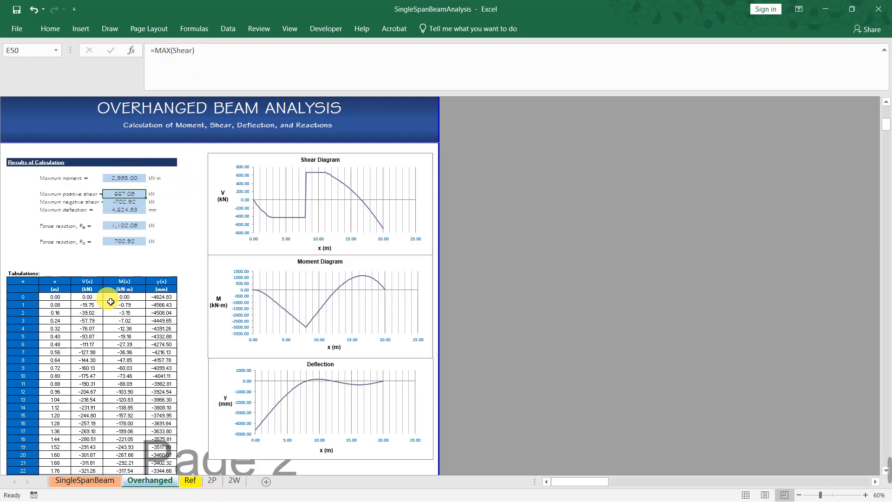
pyautogui.click(135, 202)
pyautogui.click(137, 202)
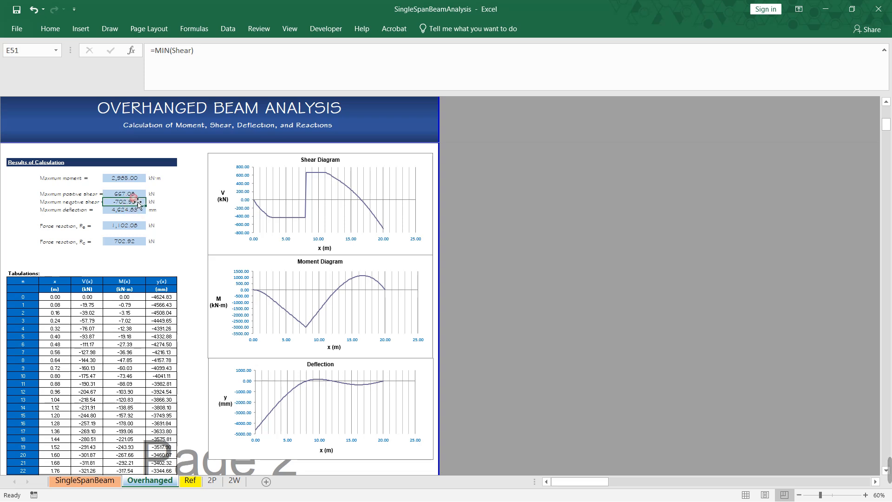
pyautogui.moveTo(137, 197); pyautogui.dragTo(139, 209)
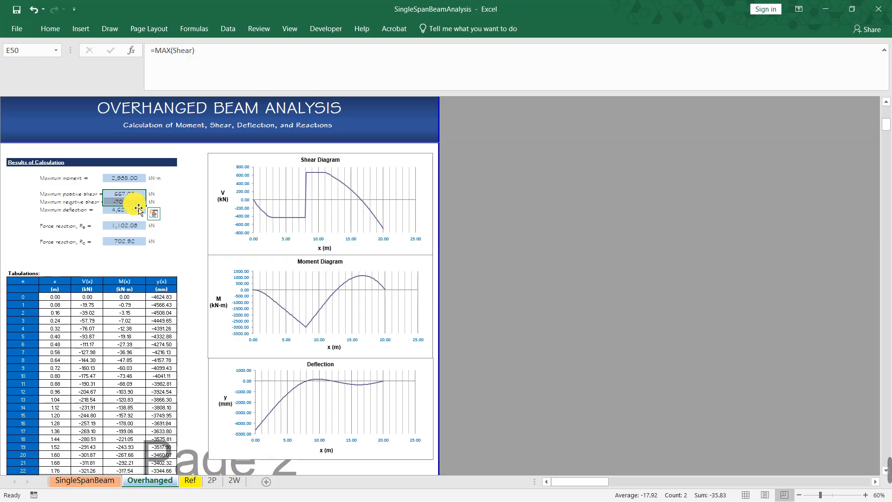
pyautogui.click(200, 56)
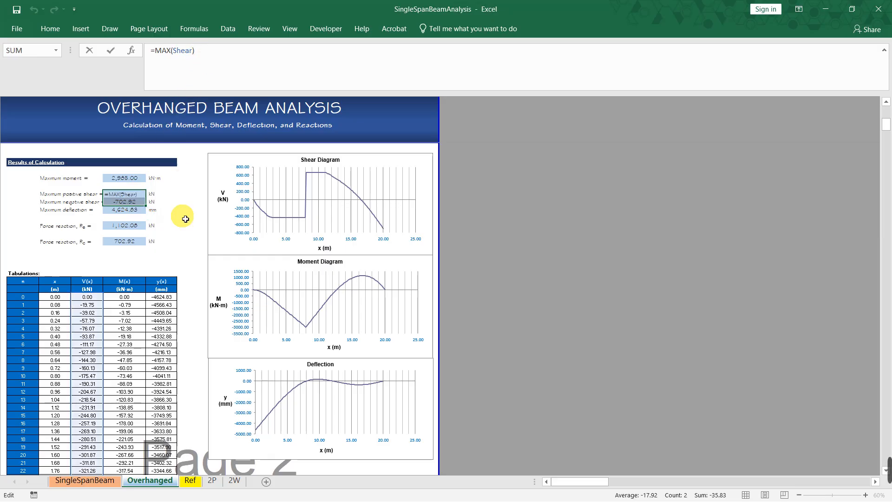
# Trace the Shear named range by selecting the whole V(x) column in the tabulation, and return to the results
pyautogui.click(95, 298)
pyautogui.moveTo(94, 299); pyautogui.dragTo(94, 466)
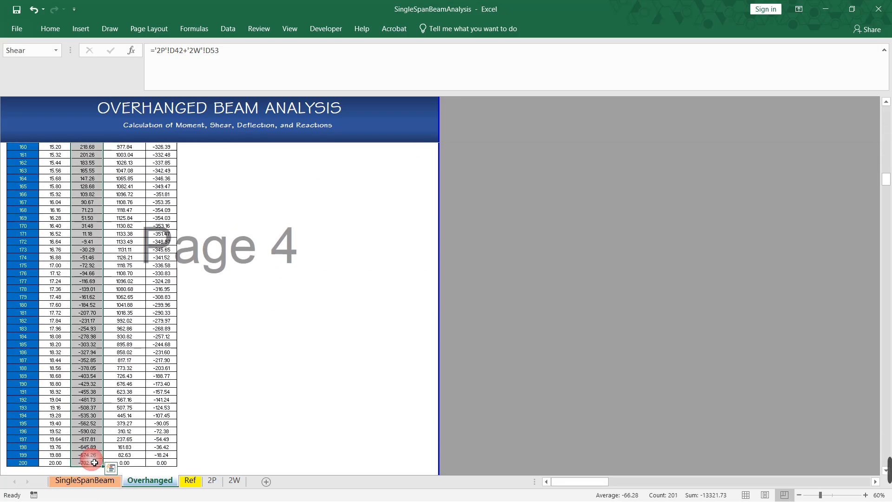
pyautogui.scroll(13, 113, 308)
pyautogui.scroll(20, 113, 307)
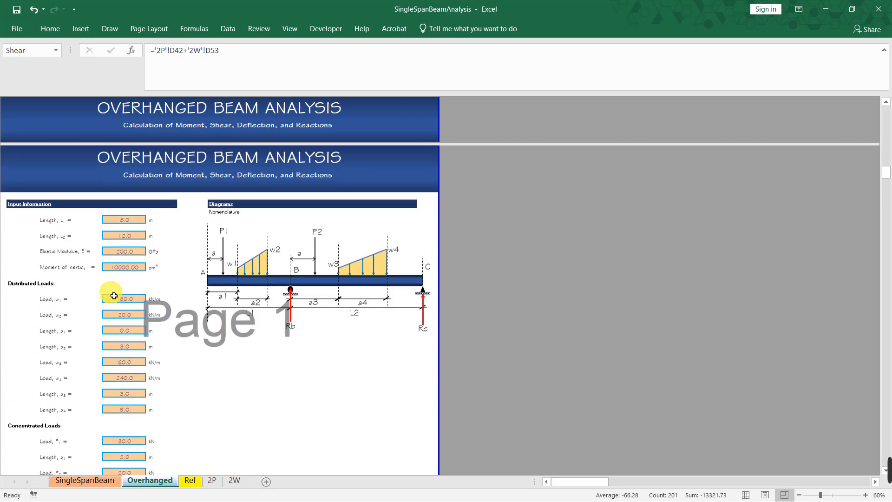
pyautogui.scroll(-15, 114, 296)
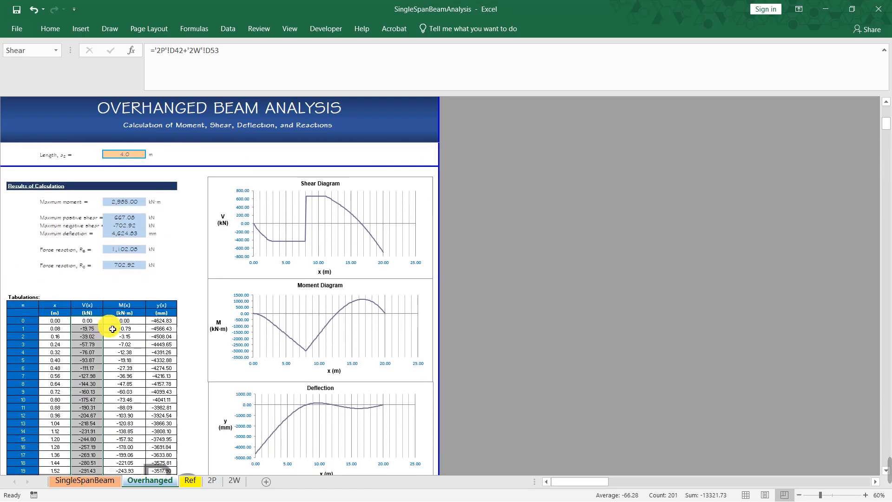
# Inspect the maximum deflection formula and its references to the 2P and 2W sheets
pyautogui.click(126, 217)
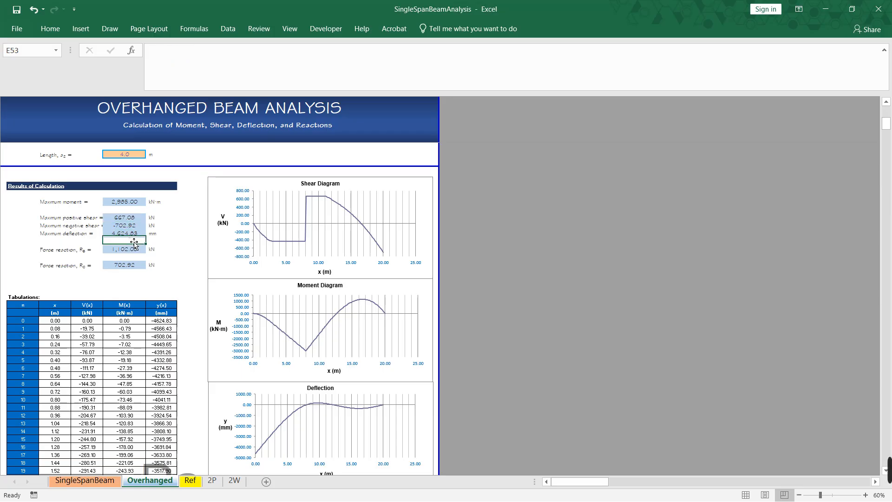
pyautogui.click(134, 233)
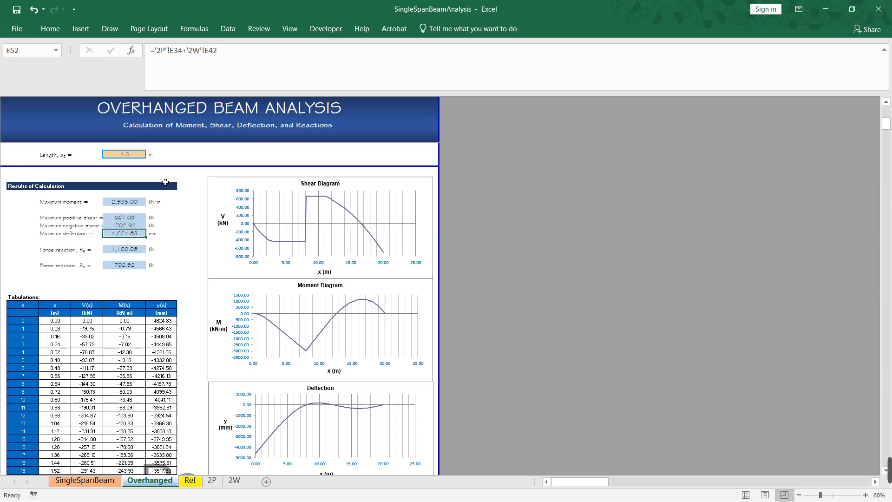
pyautogui.doubleClick(161, 50)
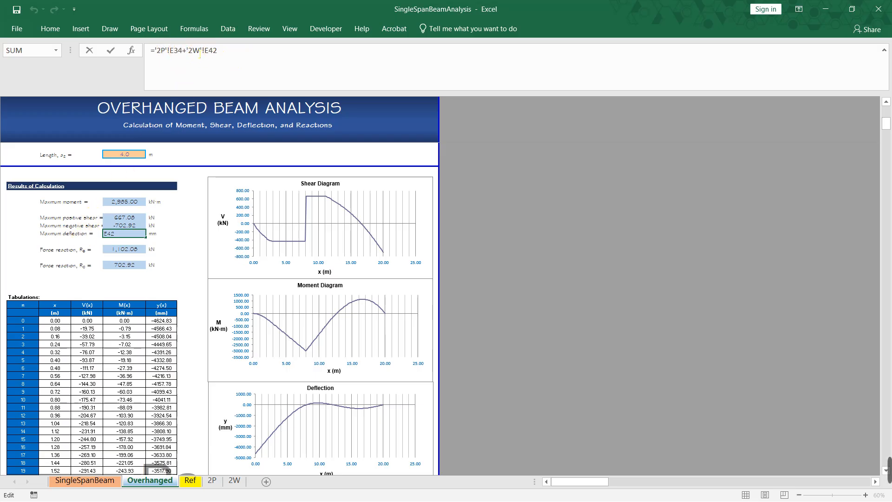
# Find the source maximum deflection results on the 2P and 2W sheets and return to the Overhanged sheet
pyautogui.click(219, 483)
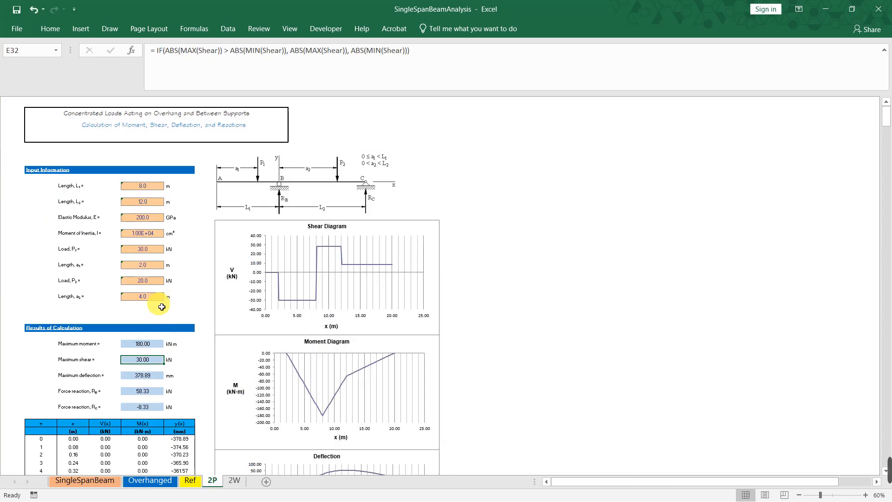
pyautogui.click(96, 377)
pyautogui.click(143, 376)
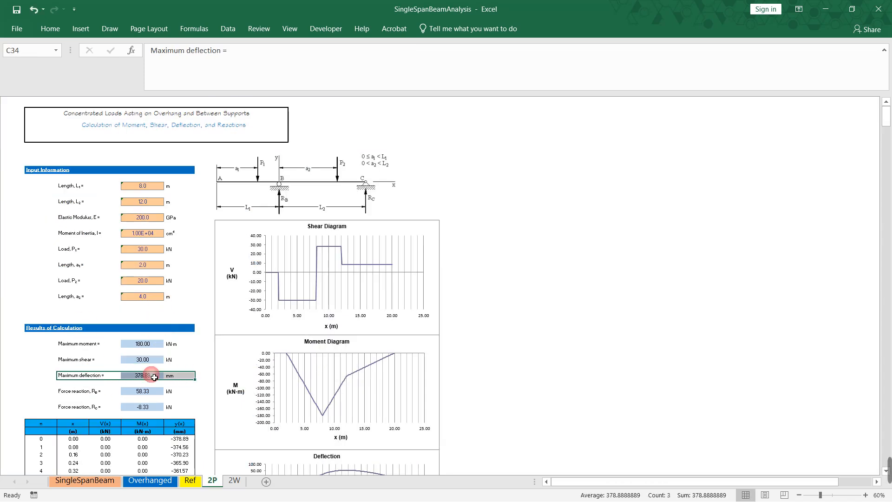
pyautogui.click(240, 487)
pyautogui.moveTo(103, 442); pyautogui.dragTo(152, 445)
pyautogui.click(152, 443)
pyautogui.click(191, 486)
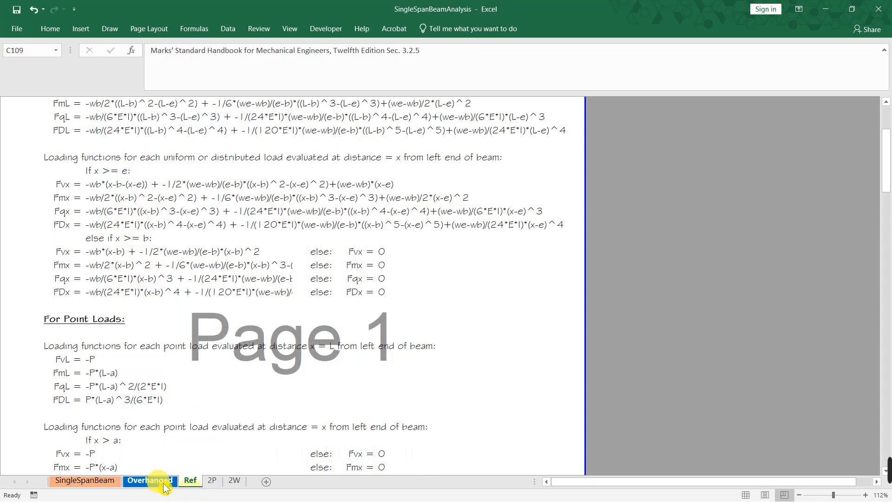
pyautogui.click(150, 482)
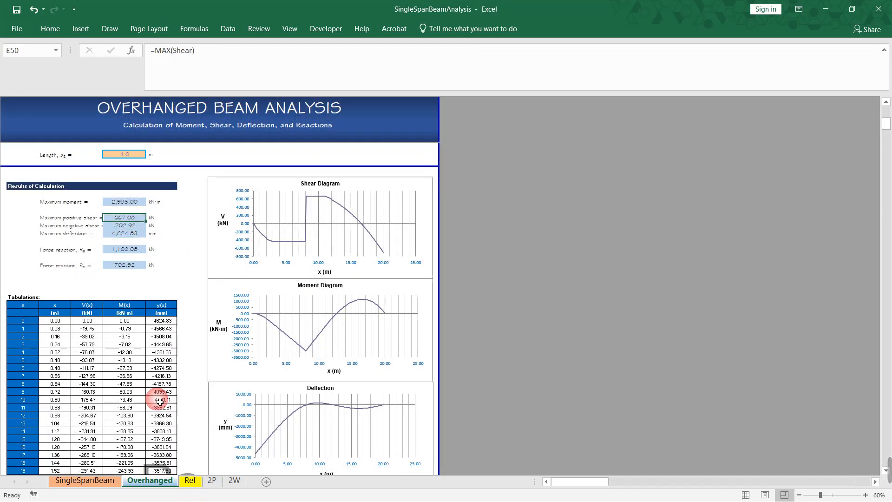
# Go through the input cells on the 2P sheet and check its maximum moment formula
pyautogui.click(212, 481)
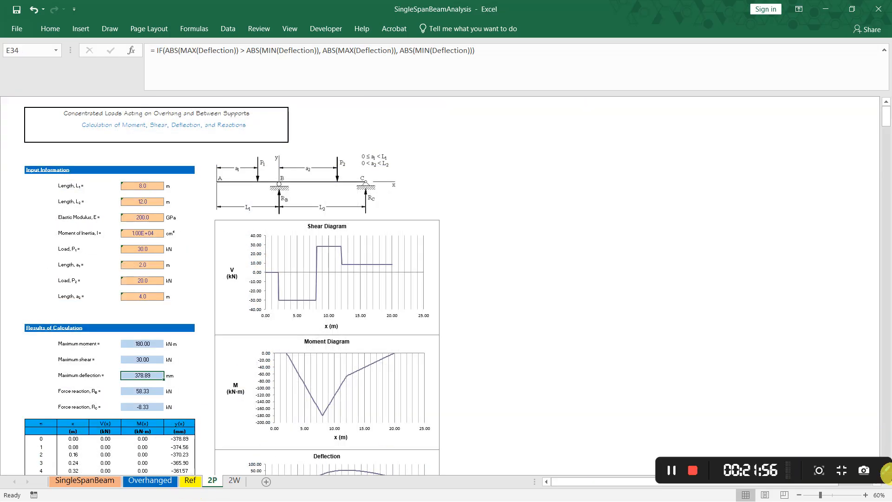
pyautogui.click(148, 191)
pyautogui.click(142, 233)
pyautogui.click(140, 266)
pyautogui.click(144, 299)
pyautogui.click(147, 344)
pyautogui.click(145, 344)
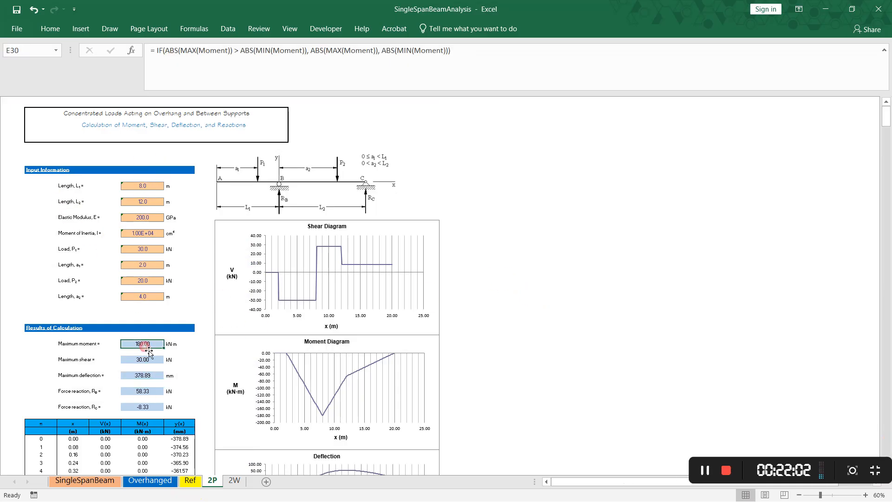
# Look over the 2P sheet's tabulation of x, shear, moment and deflection values
pyautogui.scroll(-3, 154, 381)
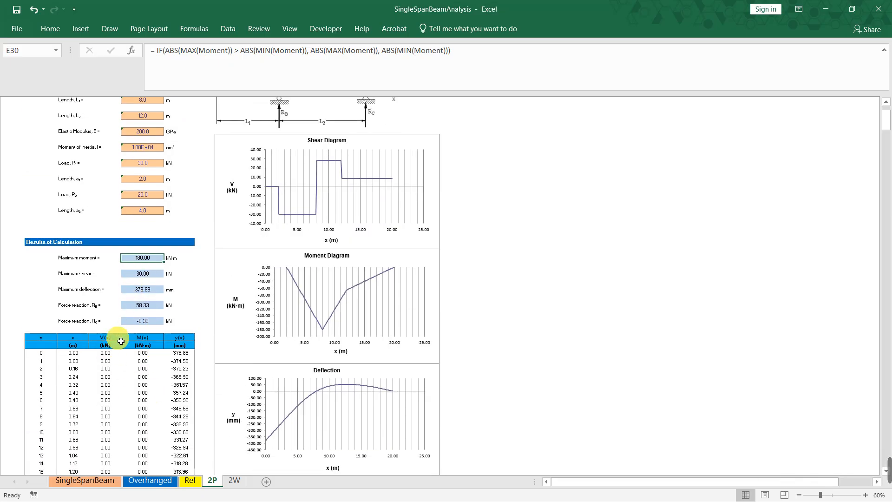
pyautogui.click(46, 361)
pyautogui.scroll(-3, 486, 305)
pyautogui.scroll(6, 488, 305)
# Inspect the data ranges plotted by the 2P sheet's Shear, Moment and Deflection diagrams
pyautogui.click(328, 250)
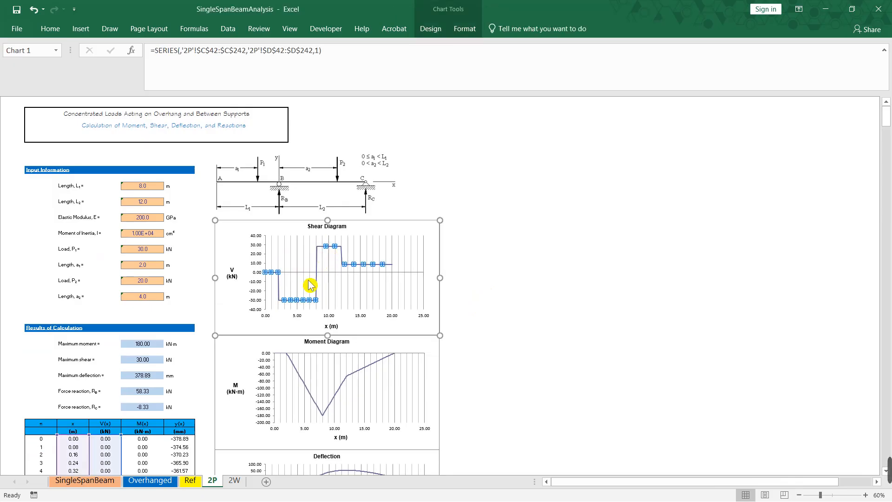
pyautogui.scroll(-6, 170, 387)
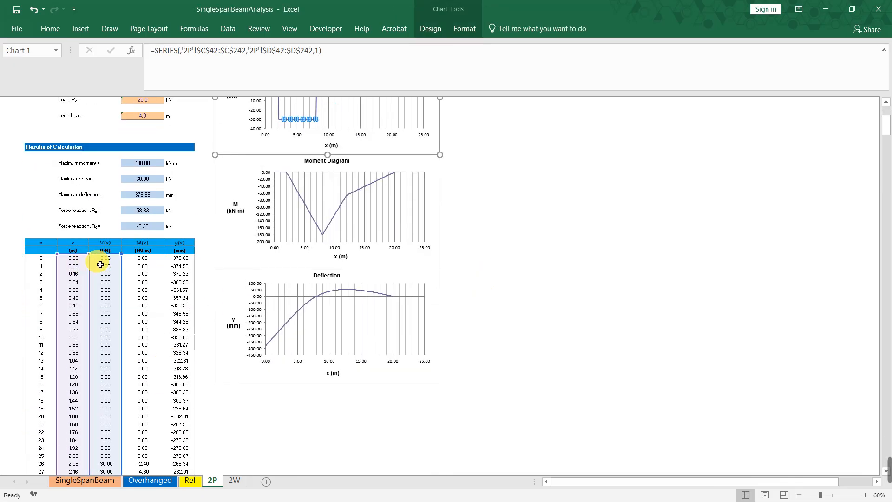
pyautogui.click(308, 203)
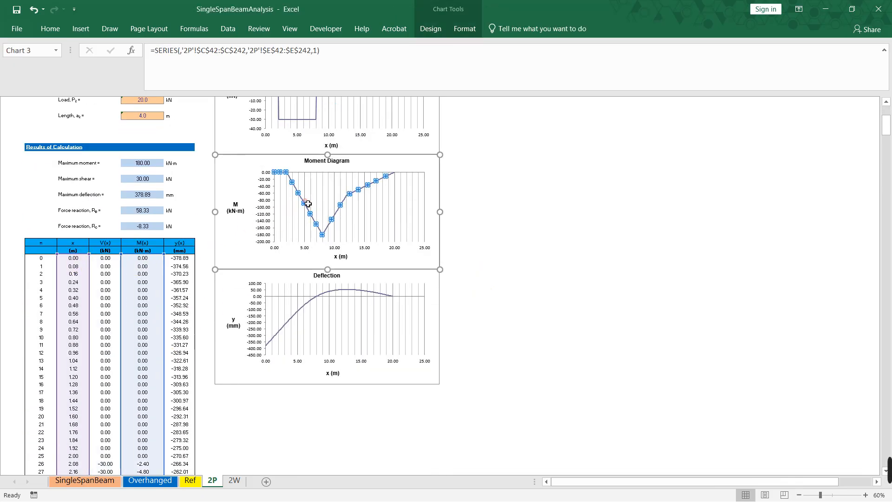
pyautogui.click(323, 302)
pyautogui.click(432, 282)
# Locate the calculation section far below the 2P tabulation and view its Work Area of intermediate calculations
pyautogui.hscroll(3, 677, 311)
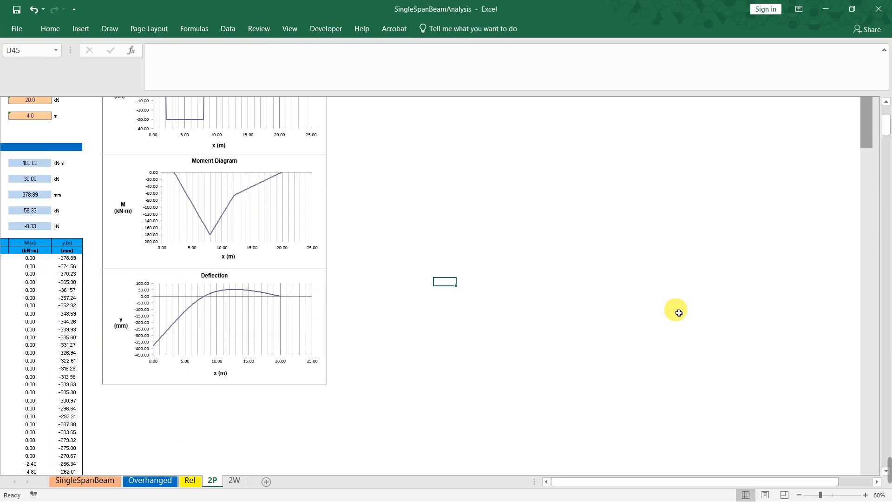
pyautogui.hscroll(4, 677, 311)
pyautogui.scroll(-2, 568, 325)
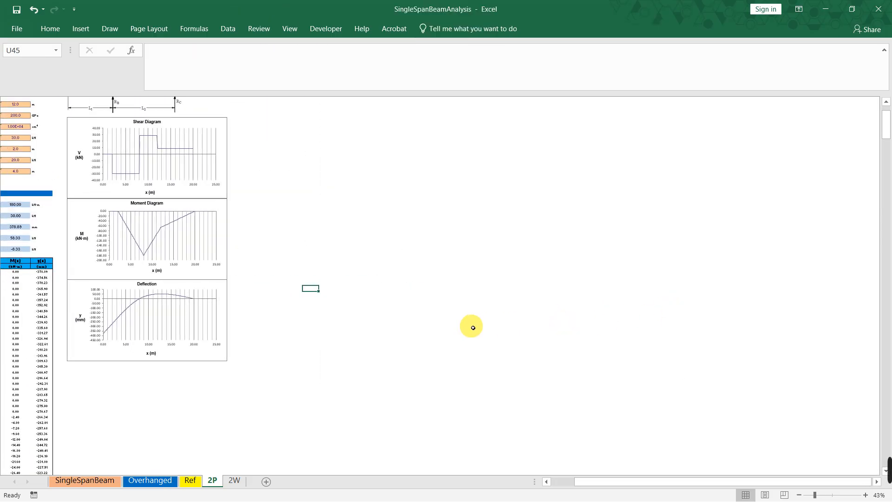
pyautogui.click(472, 327)
pyautogui.scroll(-2, 472, 328)
pyautogui.scroll(-4, 474, 329)
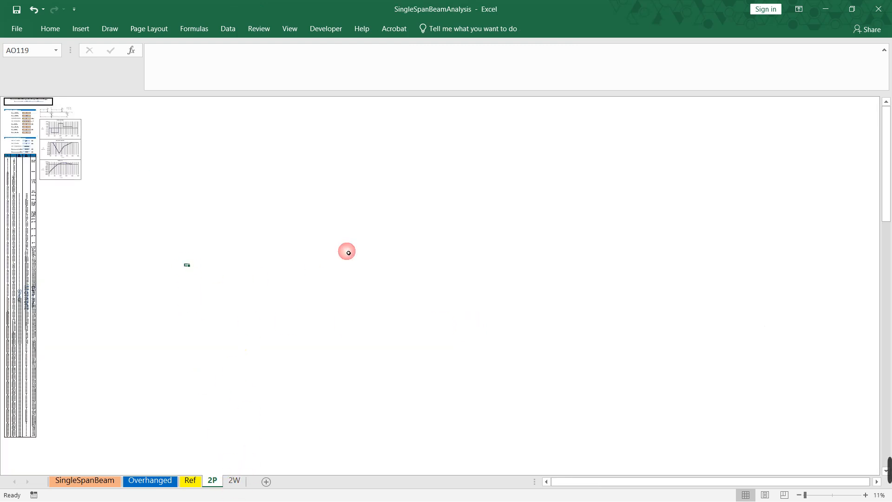
pyautogui.scroll(-3, 365, 323)
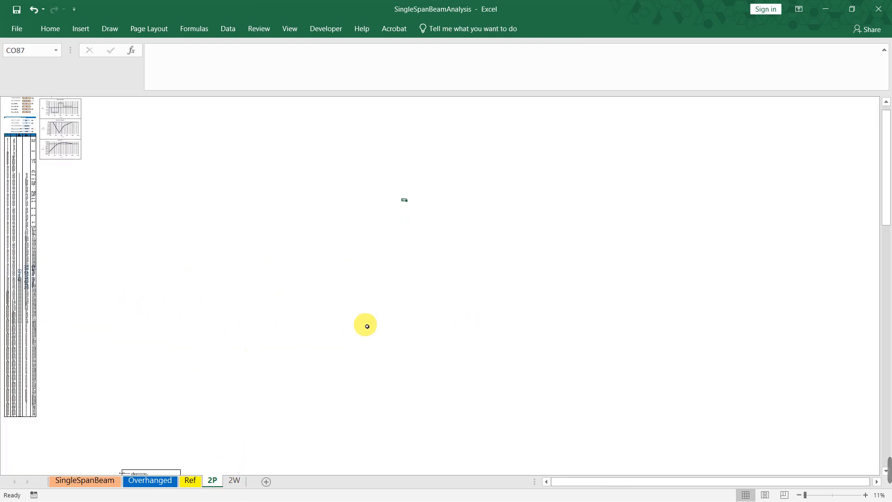
pyautogui.scroll(-2, 366, 325)
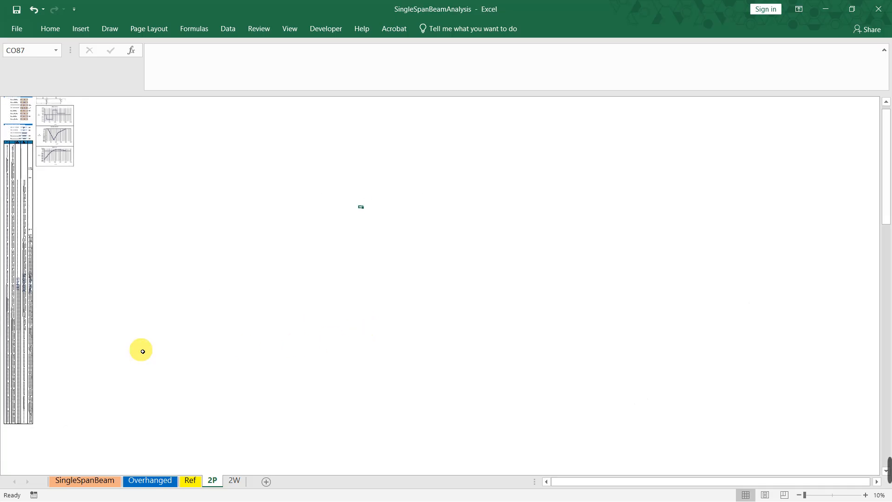
pyautogui.scroll(-3, 143, 351)
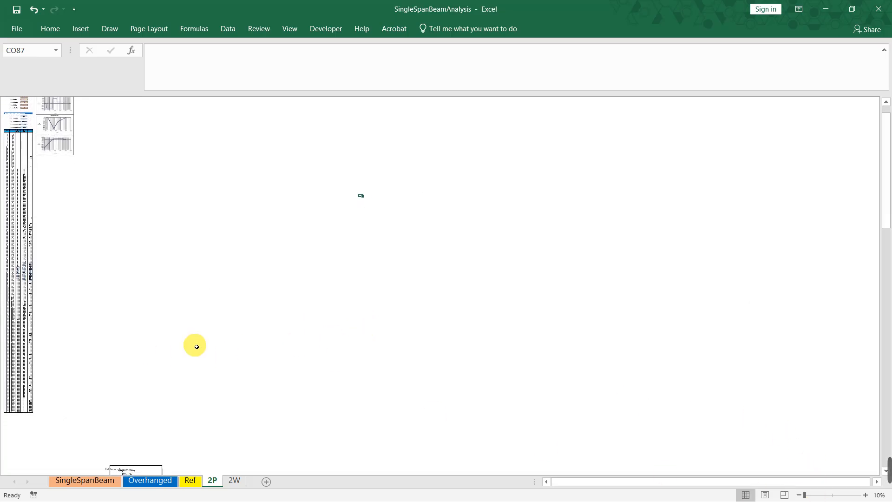
pyautogui.scroll(-15, 139, 389)
pyautogui.scroll(-15, 138, 390)
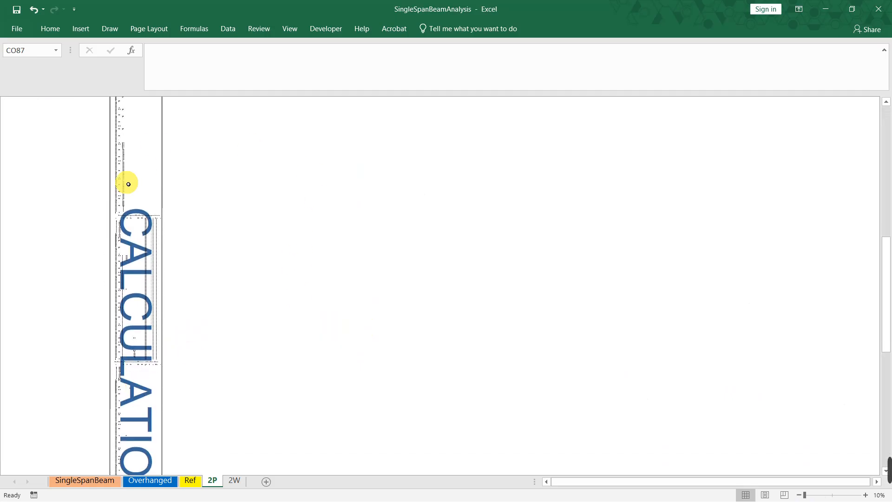
pyautogui.scroll(3, 132, 162)
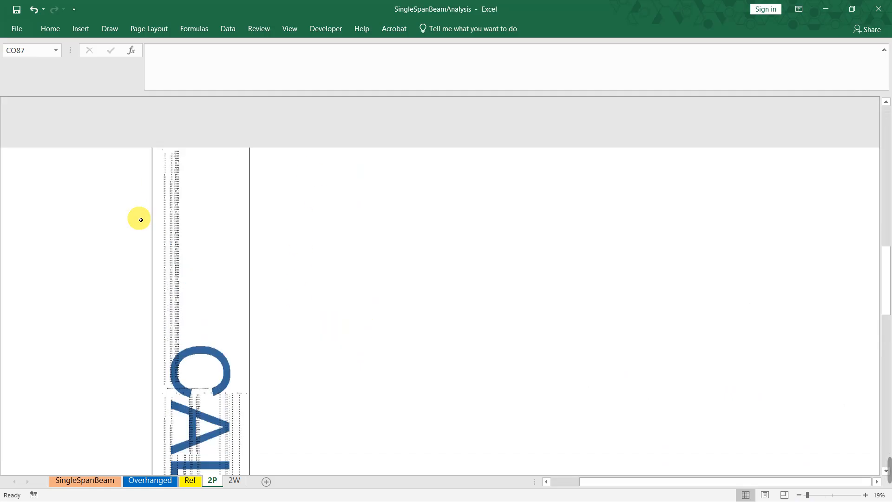
pyautogui.keyDown('ctrl'); pyautogui.scroll(3, 382, 344); pyautogui.keyUp('ctrl')
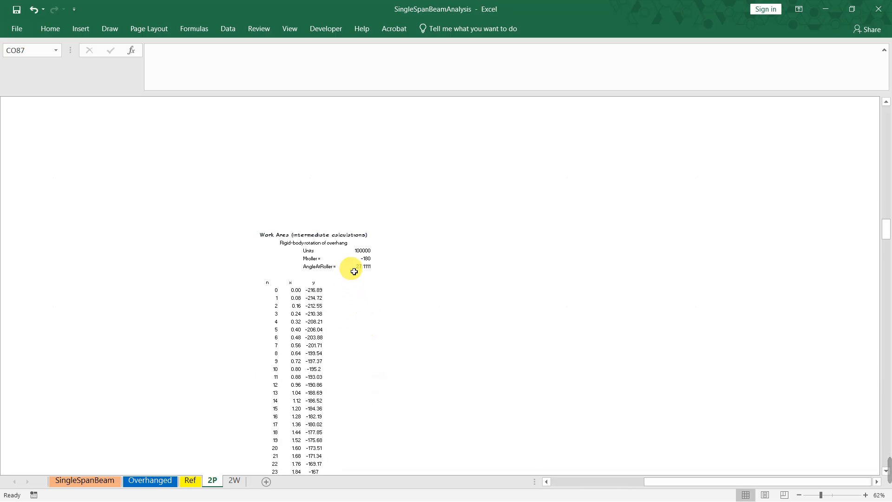
# Check the Mroller and AngleAtRoller formulas in the 2P sheet's Work Area and return to the sheet's input cells
pyautogui.scroll(-2, 355, 272)
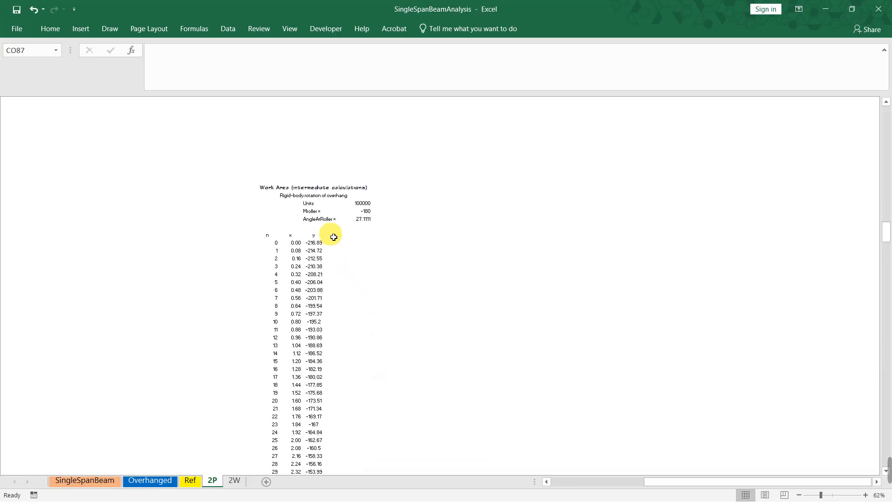
pyautogui.click(366, 212)
pyautogui.click(364, 219)
pyautogui.click(364, 212)
pyautogui.press('Up')
pyautogui.doubleClick(366, 220)
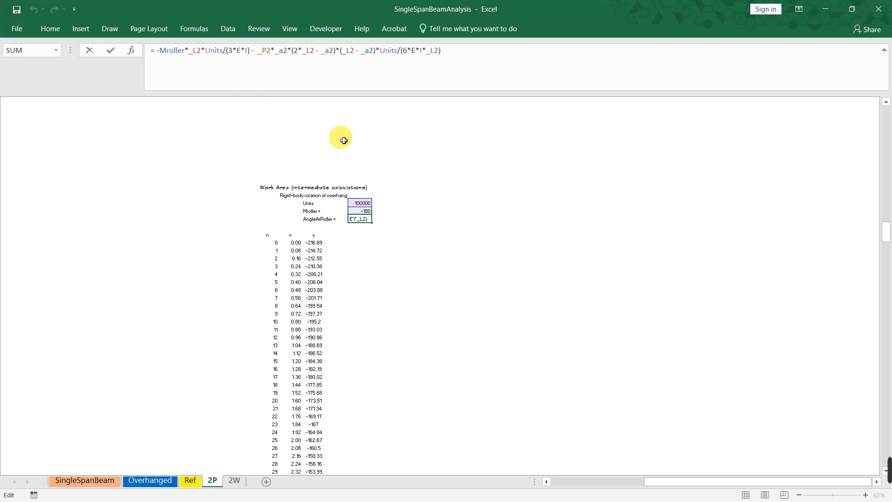
pyautogui.moveTo(717, 482); pyautogui.dragTo(624, 483)
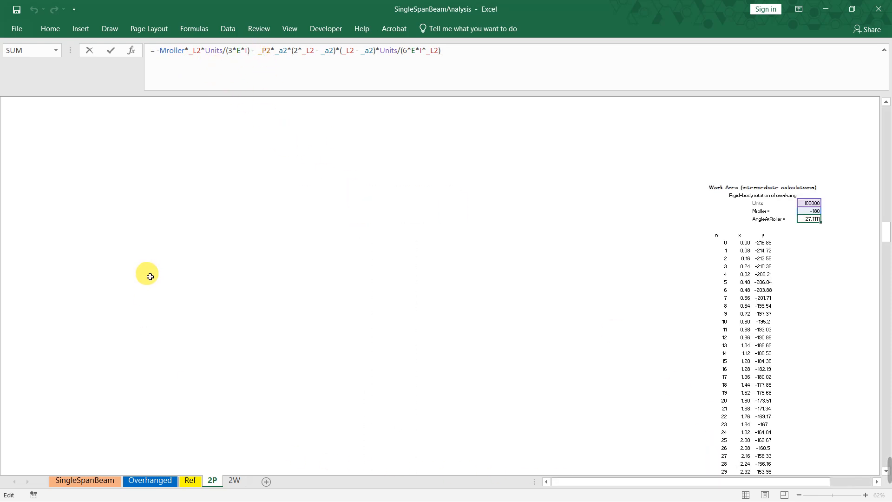
pyautogui.scroll(20, 150, 276)
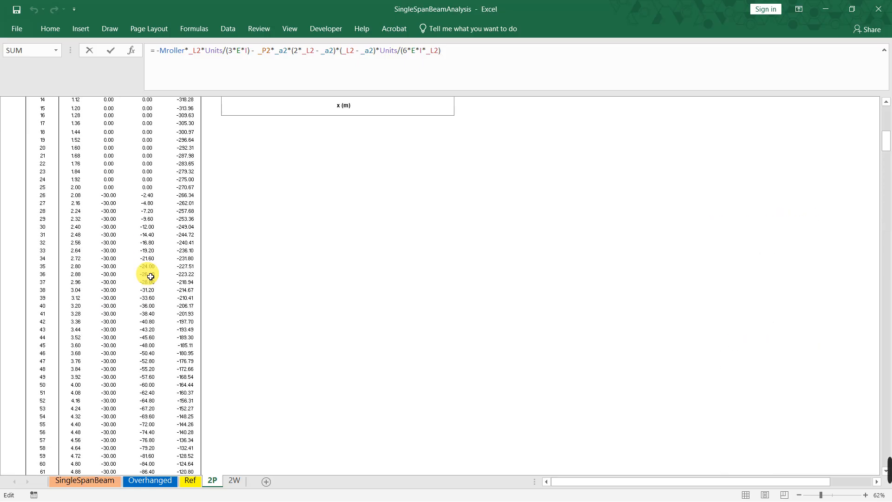
pyautogui.click(148, 266)
pyautogui.scroll(15, 158, 247)
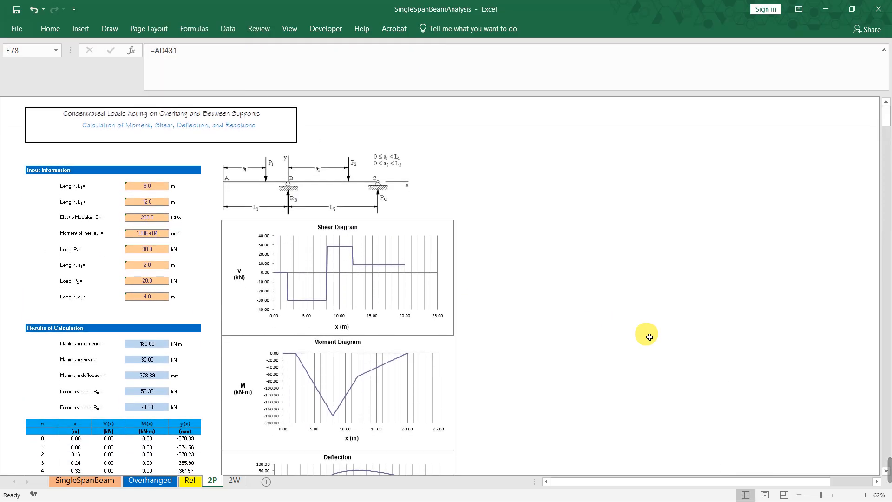
# Open the AngleAtRoller formula in the 2P Work Area and trace its references back to the highlighted input cells
pyautogui.scroll(-20, 702, 400)
pyautogui.scroll(-20, 691, 401)
pyautogui.scroll(15, 702, 365)
pyautogui.scroll(3, 719, 266)
pyautogui.click(756, 275)
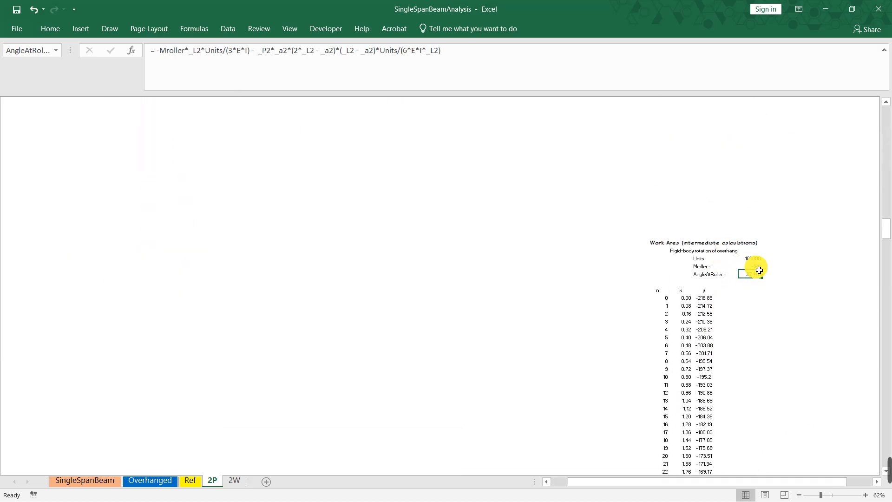
pyautogui.click(756, 267)
pyautogui.click(755, 275)
pyautogui.click(468, 53)
pyautogui.moveTo(707, 482); pyautogui.dragTo(329, 428)
pyautogui.scroll(15, 207, 243)
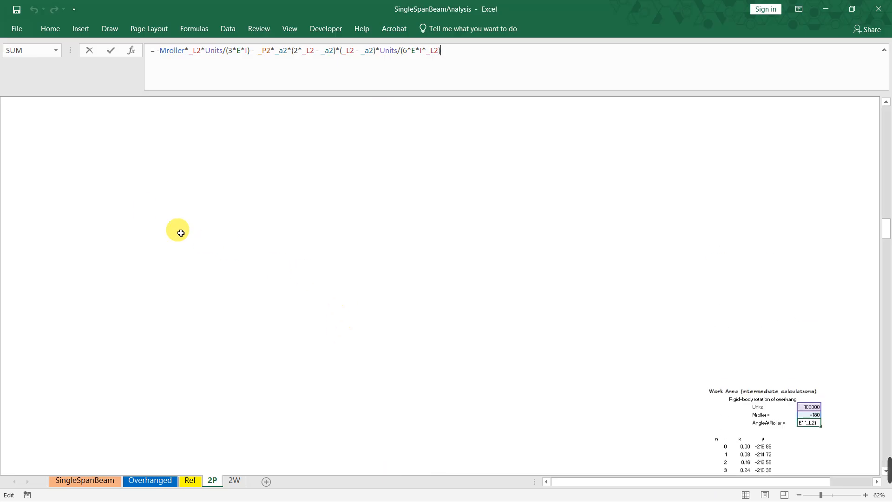
pyautogui.scroll(20, 147, 211)
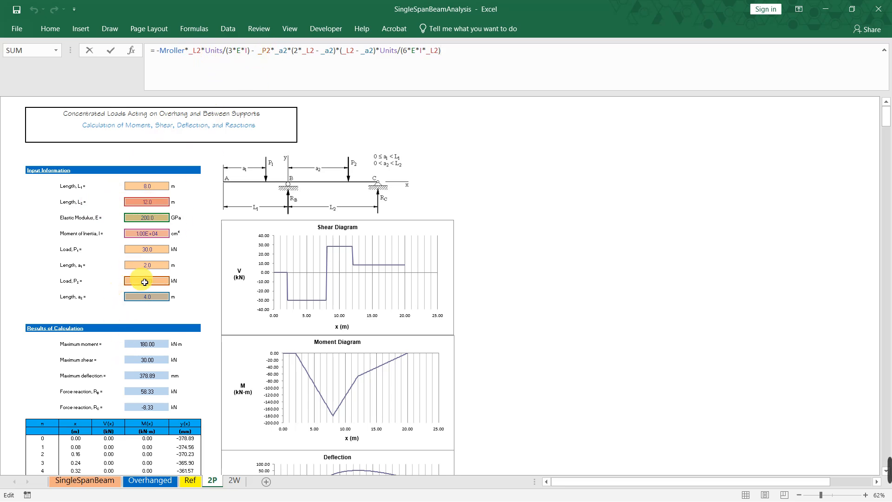
# Go through the 2P input cells from the lengths to a2, checking each cell's name and its link to the Overhanged sheet
pyautogui.click(160, 189)
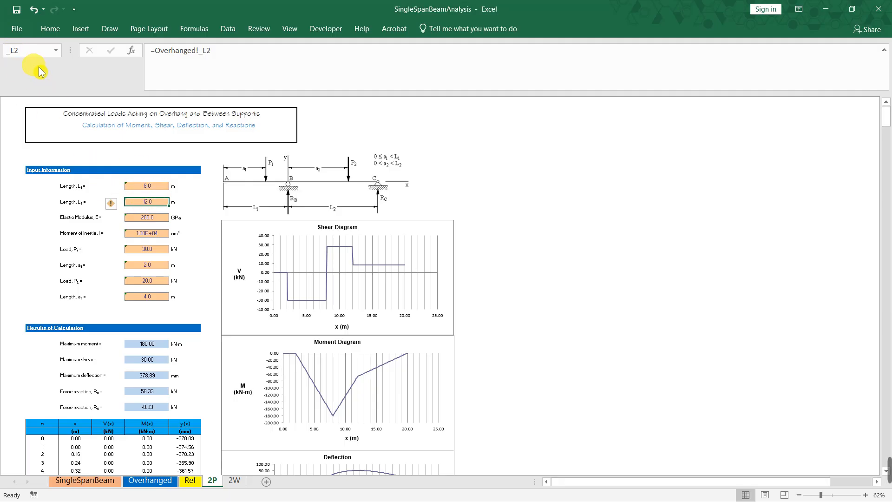
pyautogui.click(156, 221)
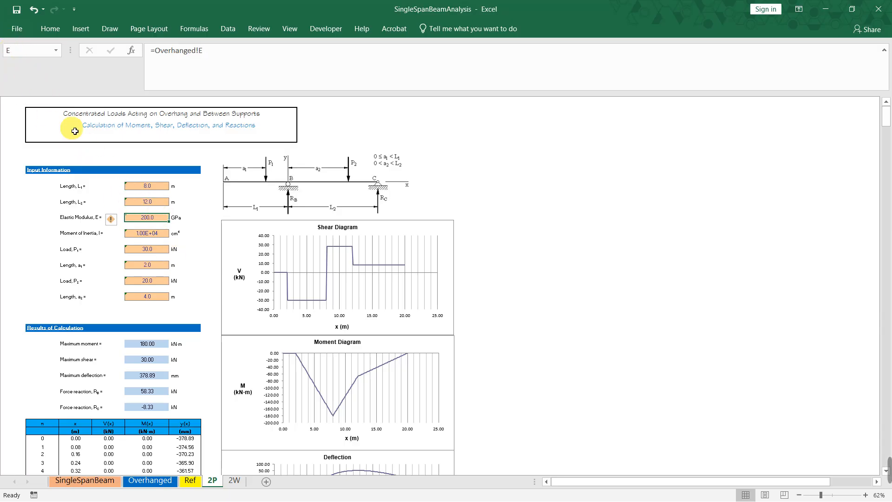
pyautogui.click(143, 233)
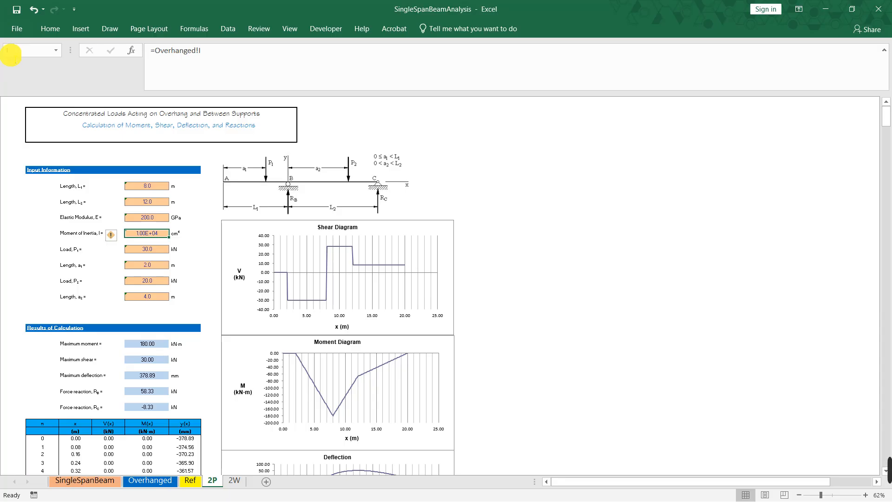
pyautogui.click(155, 251)
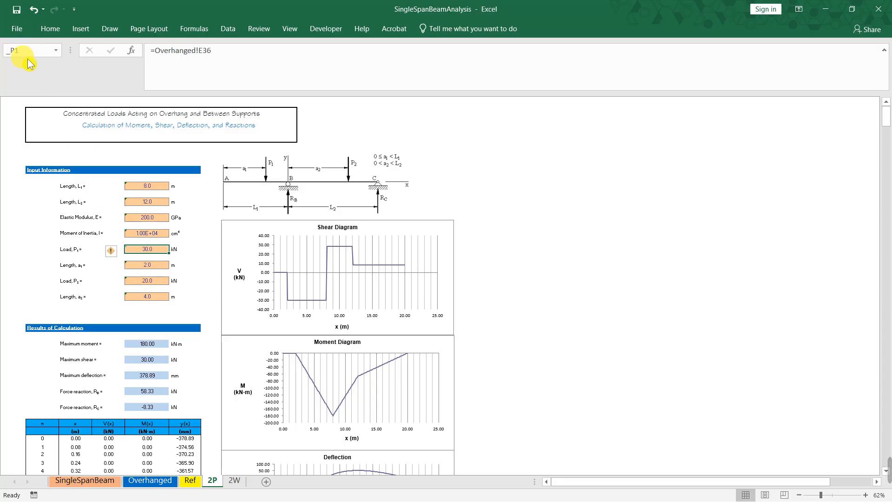
pyautogui.click(156, 266)
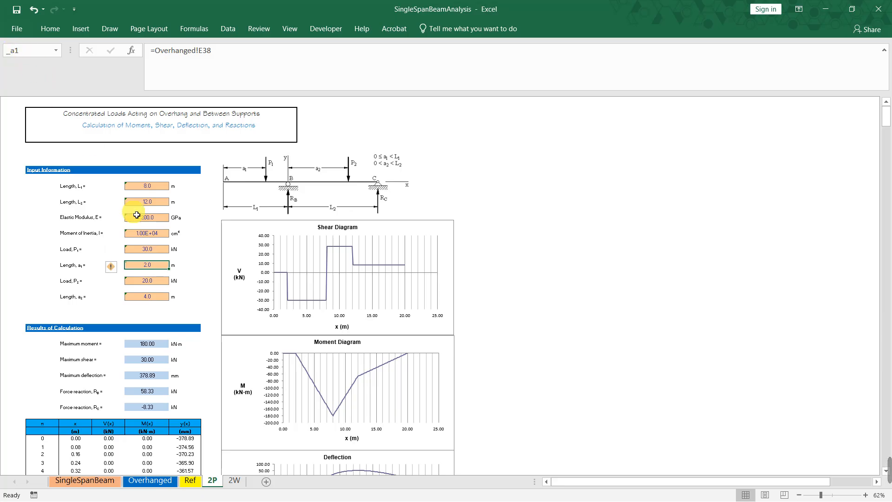
pyautogui.click(158, 281)
pyautogui.click(159, 269)
pyautogui.click(159, 283)
pyautogui.click(160, 268)
pyautogui.click(159, 283)
pyautogui.click(156, 268)
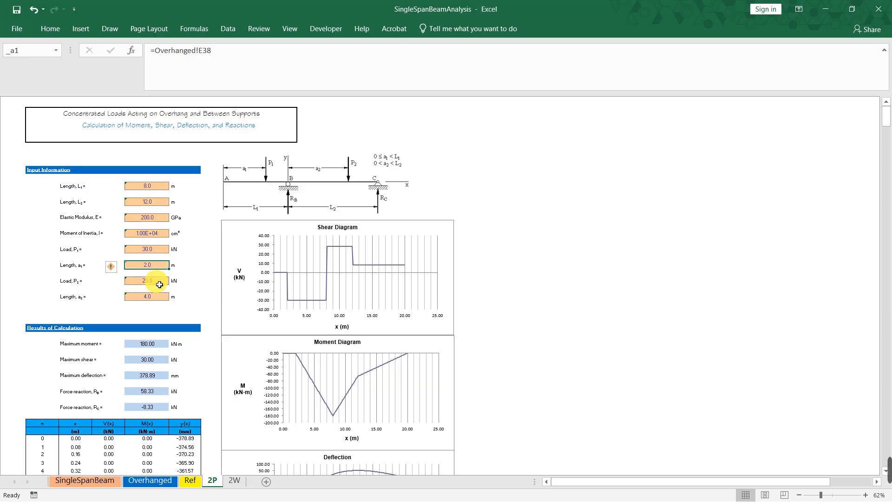
pyautogui.click(160, 283)
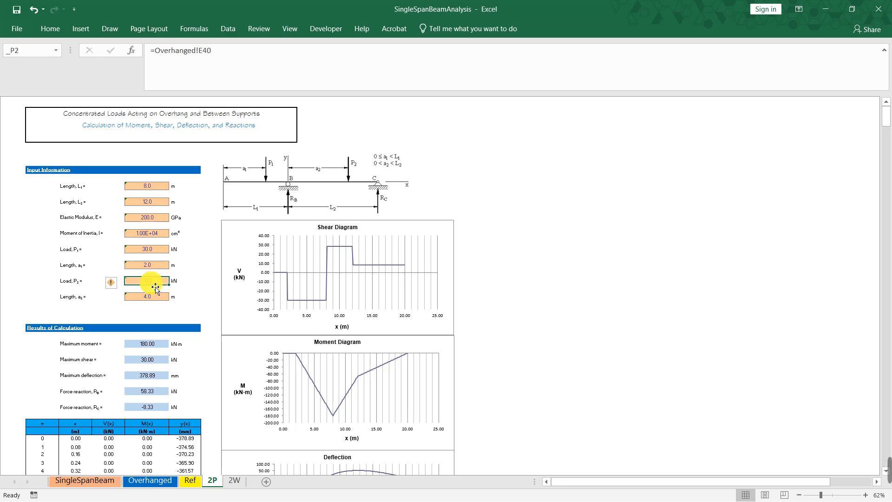
pyautogui.click(154, 297)
# Look over the 2W sheet's results and diagrams and locate its Work Area of intermediate calculations
pyautogui.click(234, 480)
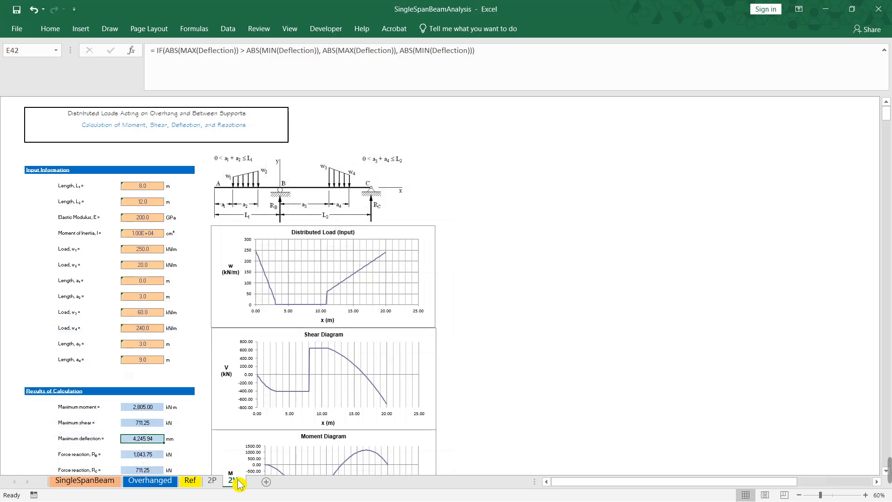
pyautogui.scroll(-16, 494, 333)
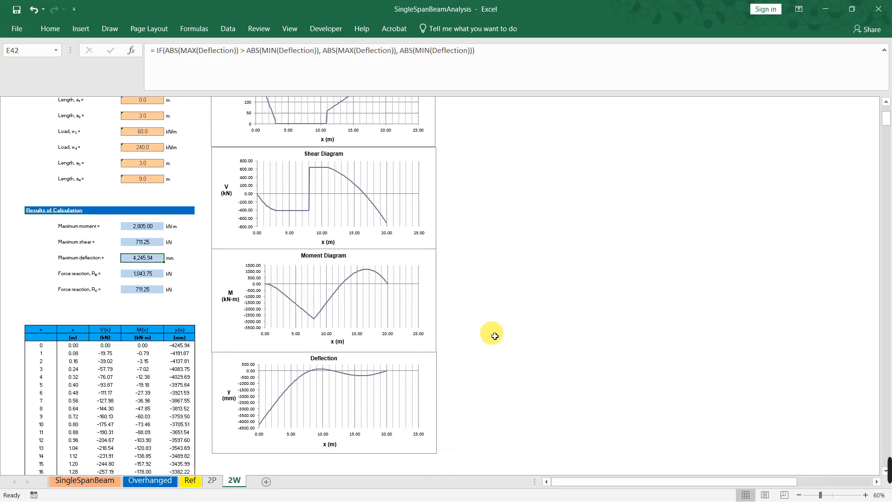
pyautogui.scroll(-5, 495, 334)
pyautogui.hscroll(5, 495, 333)
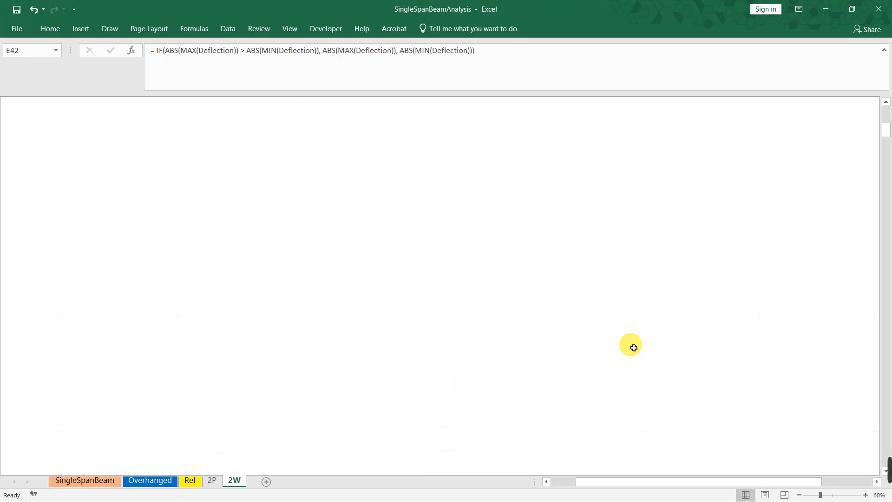
pyautogui.keyDown('ctrl'); pyautogui.scroll(-1, 634, 348); pyautogui.keyUp('ctrl')
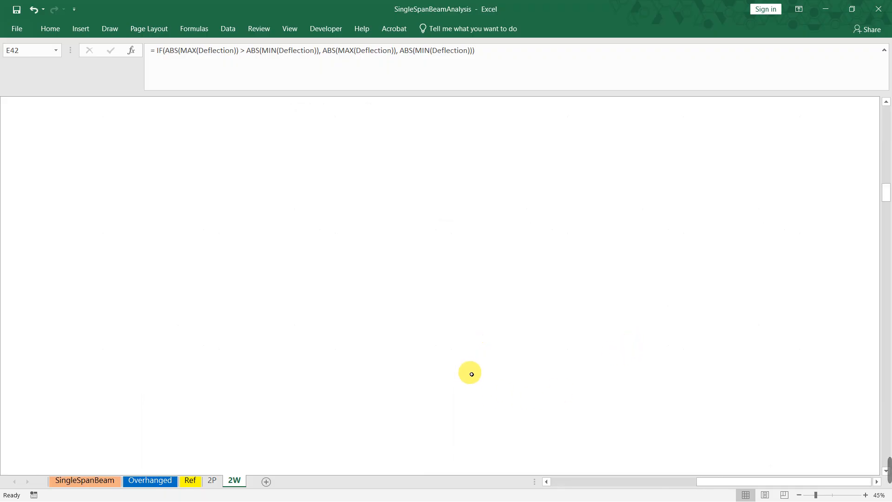
pyautogui.keyDown('ctrl'); pyautogui.scroll(-3, 472, 373); pyautogui.keyUp('ctrl')
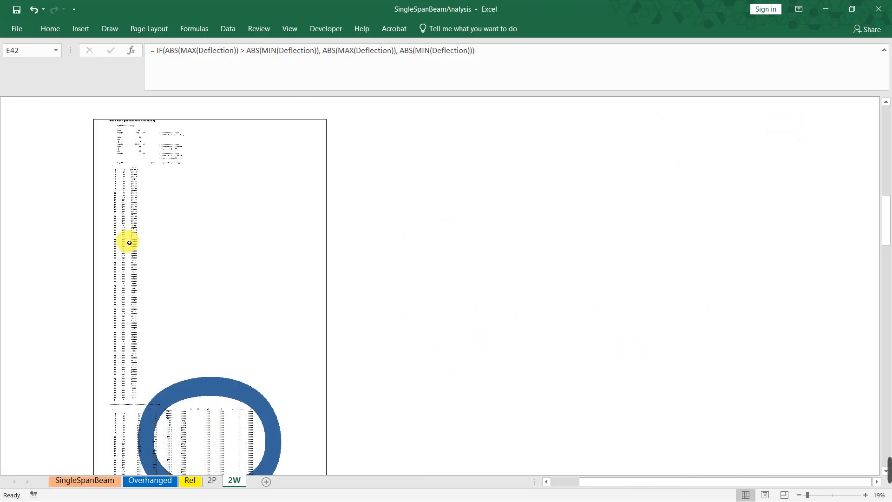
pyautogui.click(127, 176)
pyautogui.keyDown('ctrl'); pyautogui.scroll(3, 129, 179); pyautogui.keyUp('ctrl')
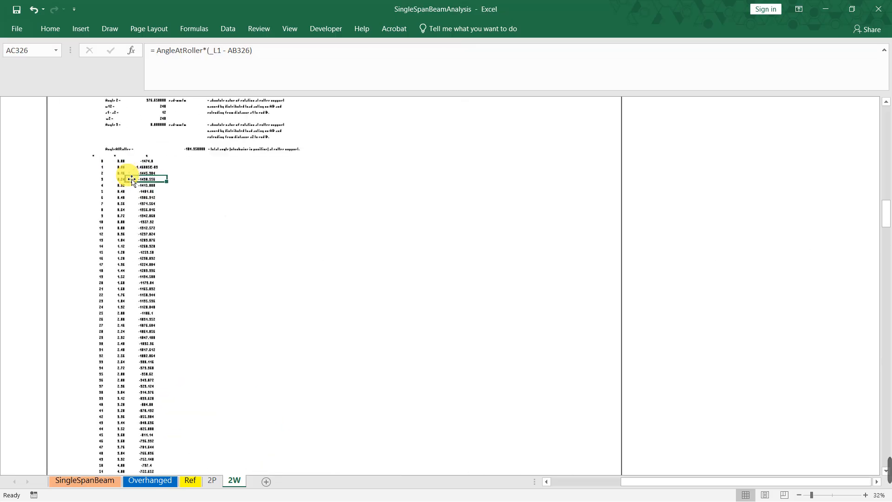
# Inspect the 2W Work Area formulas for Mroller, Angle1, a1, Angle 2 and a1 + a2
pyautogui.scroll(10, 132, 181)
pyautogui.keyDown('ctrl'); pyautogui.scroll(3, 189, 275); pyautogui.keyUp('ctrl')
pyautogui.click(153, 254)
pyautogui.click(148, 266)
pyautogui.click(145, 301)
pyautogui.click(148, 324)
pyautogui.click(148, 346)
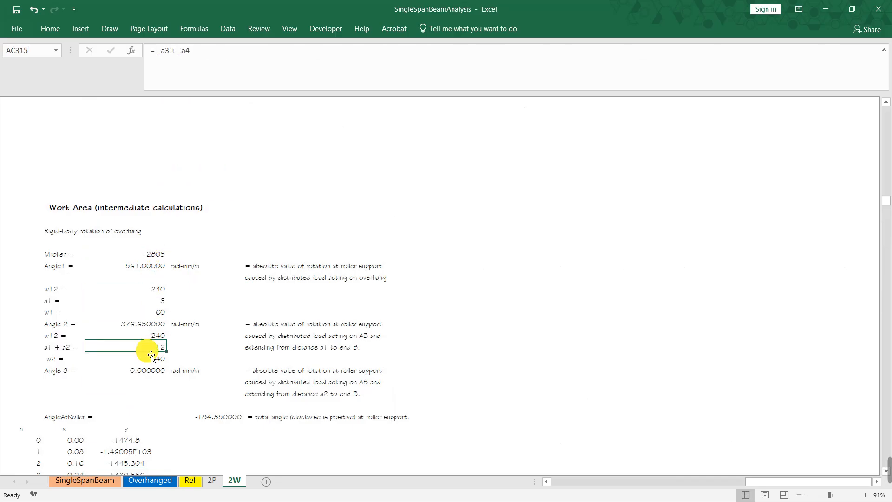
# Examine the formulas in the y column of the 2W sheet's rigid-body rotation table
pyautogui.scroll(-3, 154, 357)
pyautogui.click(135, 360)
pyautogui.click(134, 405)
pyautogui.click(132, 438)
pyautogui.press('Up')
pyautogui.press('Up')
pyautogui.press('Up')
pyautogui.press('Up')
pyautogui.press('Up')
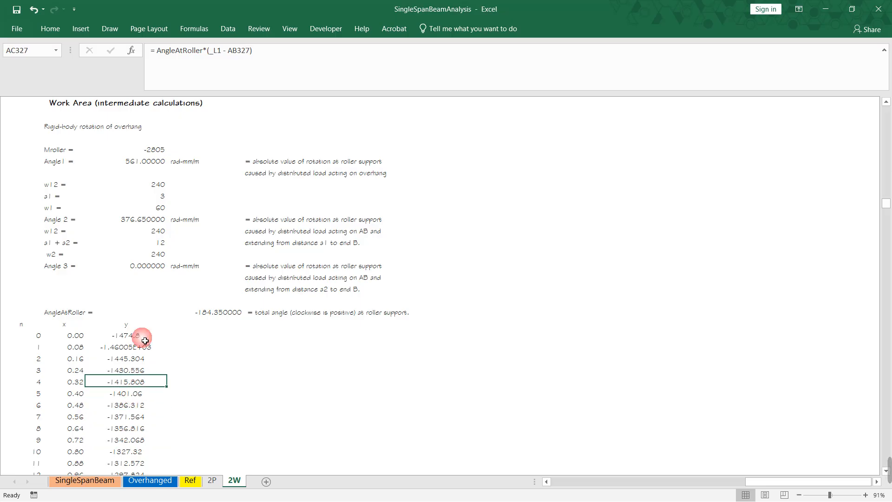
pyautogui.click(142, 336)
pyautogui.click(135, 359)
# Return to the 2W sheet's input section and check the names and source links of the L1 and L2 cells
pyautogui.hscroll(-6, 134, 355)
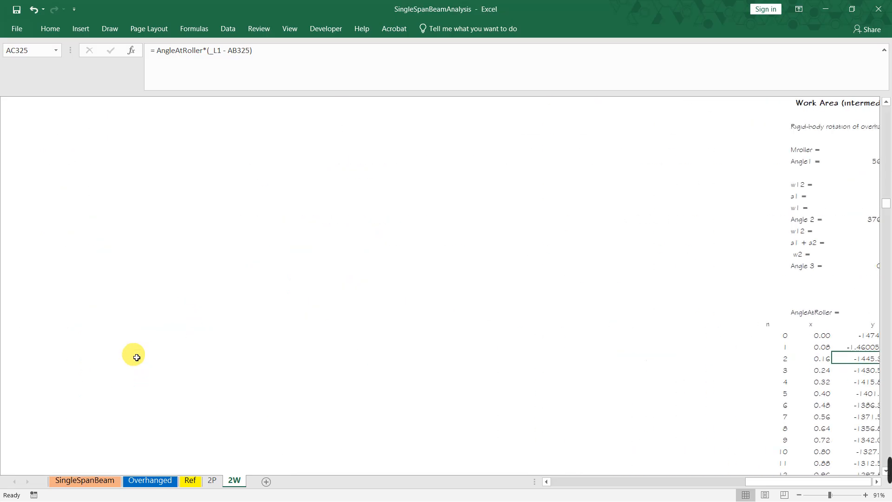
pyautogui.hscroll(-2, 137, 355)
pyautogui.scroll(20, 252, 244)
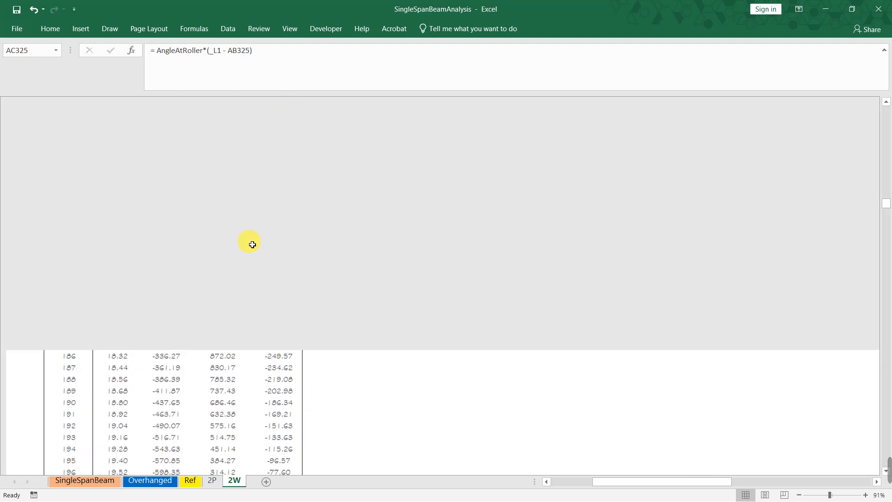
pyautogui.scroll(20, 252, 244)
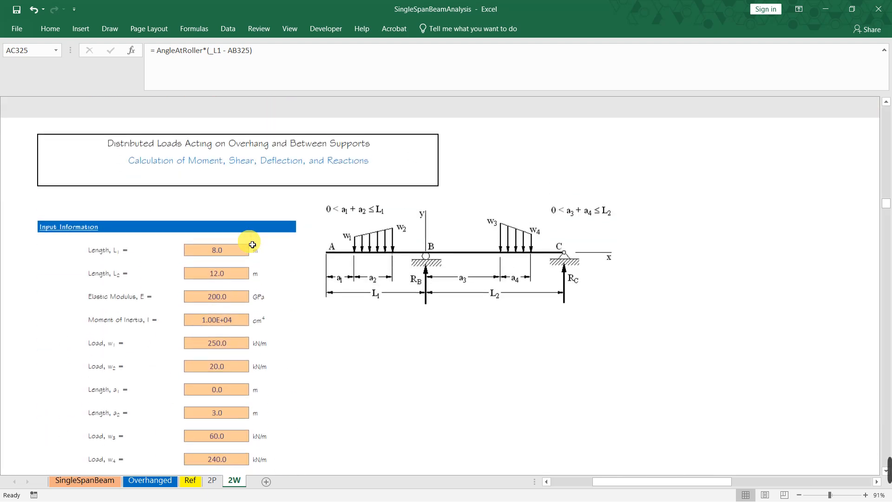
pyautogui.scroll(3, 253, 245)
pyautogui.click(217, 229)
pyautogui.click(218, 252)
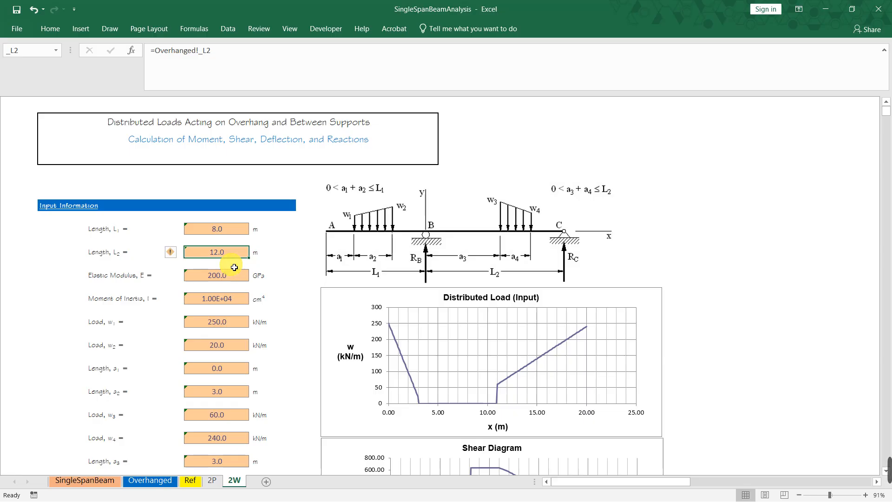
# Leaf through the workbook's 2W, 2P, Ref and Overhanged sheets and return to the SingleSpanBeam sheet
pyautogui.click(212, 480)
pyautogui.click(200, 480)
pyautogui.click(215, 481)
pyautogui.click(229, 481)
pyautogui.click(213, 481)
pyautogui.click(191, 481)
pyautogui.click(164, 481)
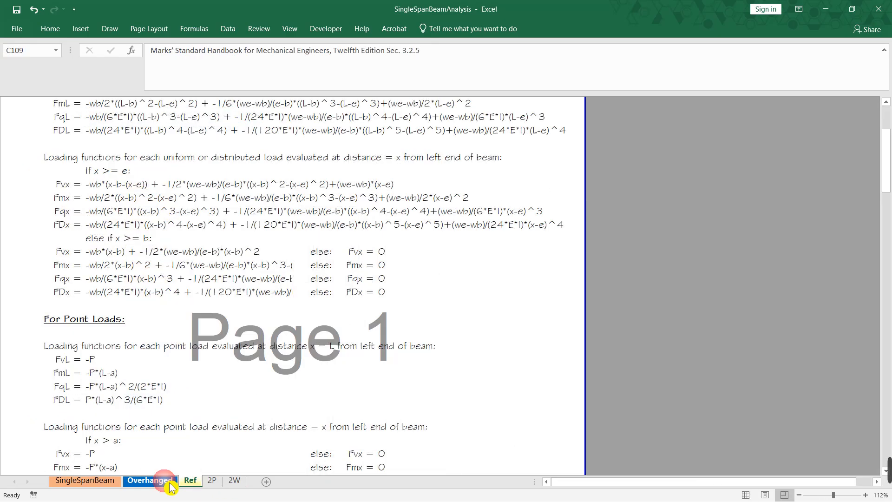
pyautogui.click(101, 482)
pyautogui.click(158, 483)
pyautogui.click(189, 482)
pyautogui.click(215, 483)
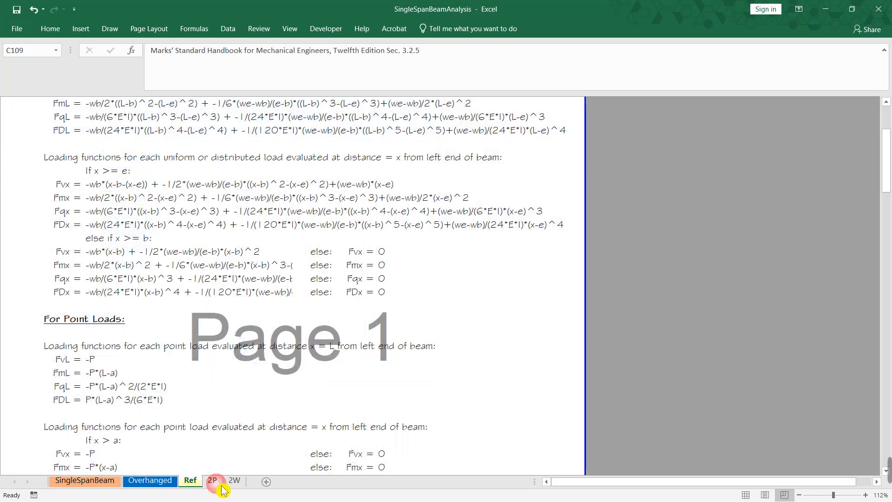
pyautogui.click(235, 481)
pyautogui.click(103, 481)
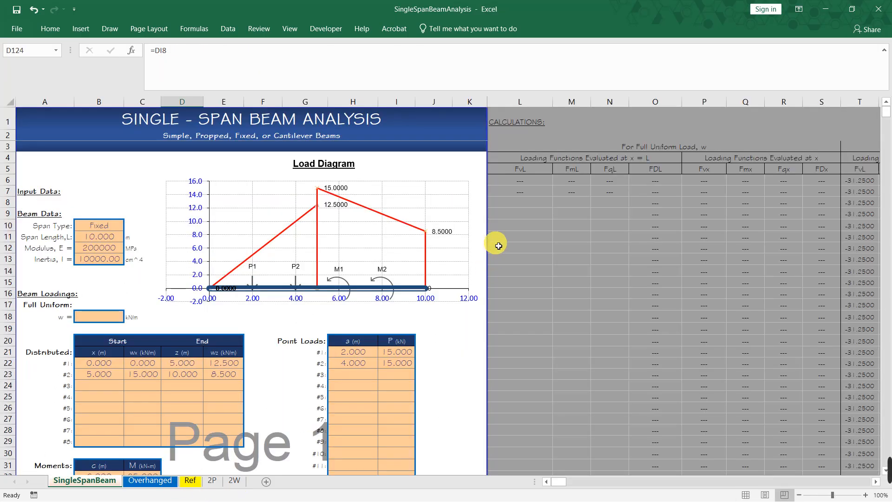